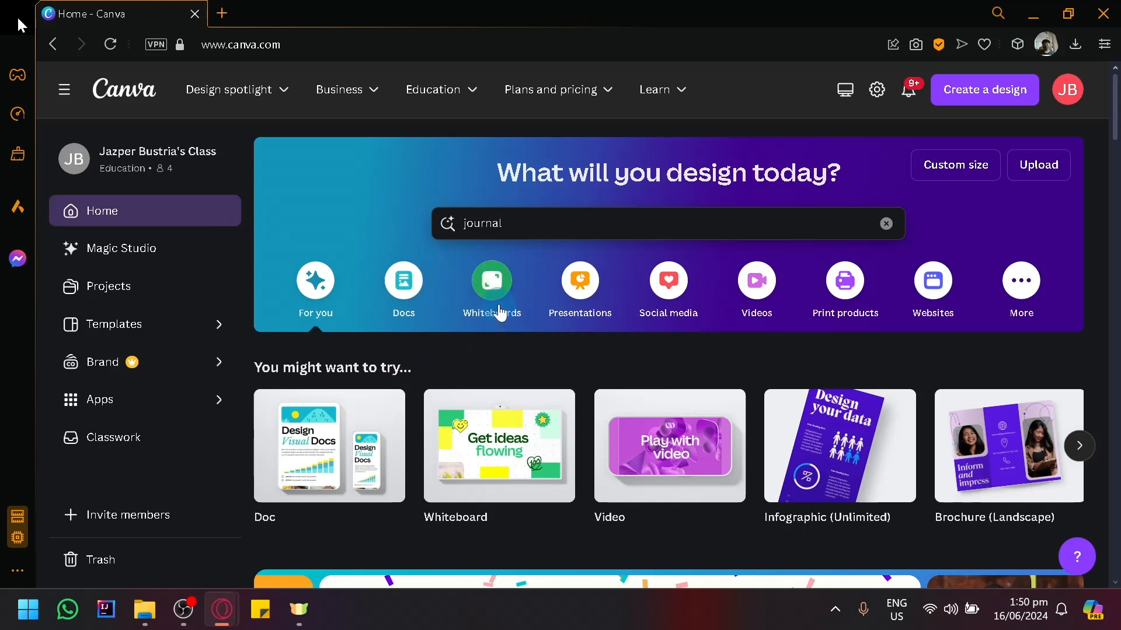
scroll(499, 312, "down", 2)
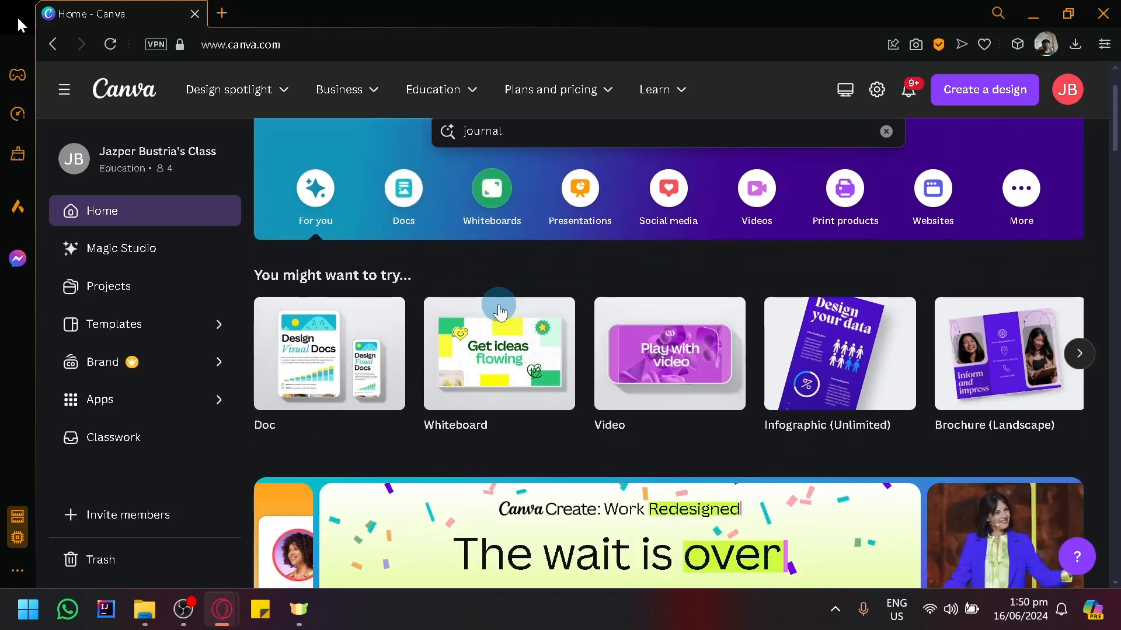
scroll(499, 312, "up", 2)
scroll(499, 312, "down", 2)
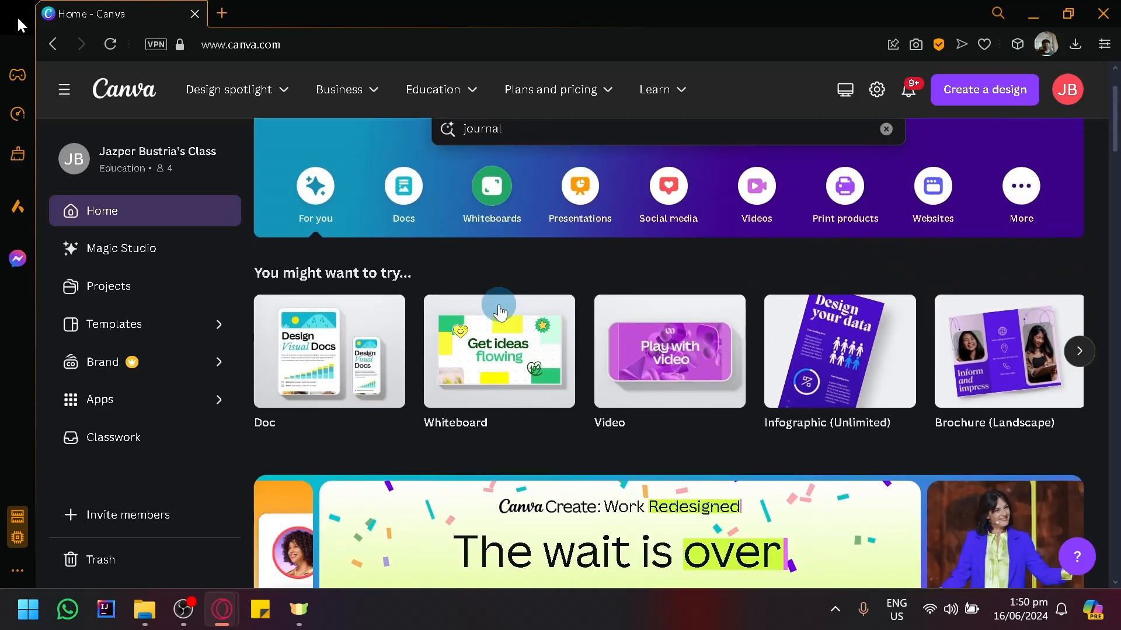
scroll(499, 313, "down", 2)
scroll(499, 312, "up", 4)
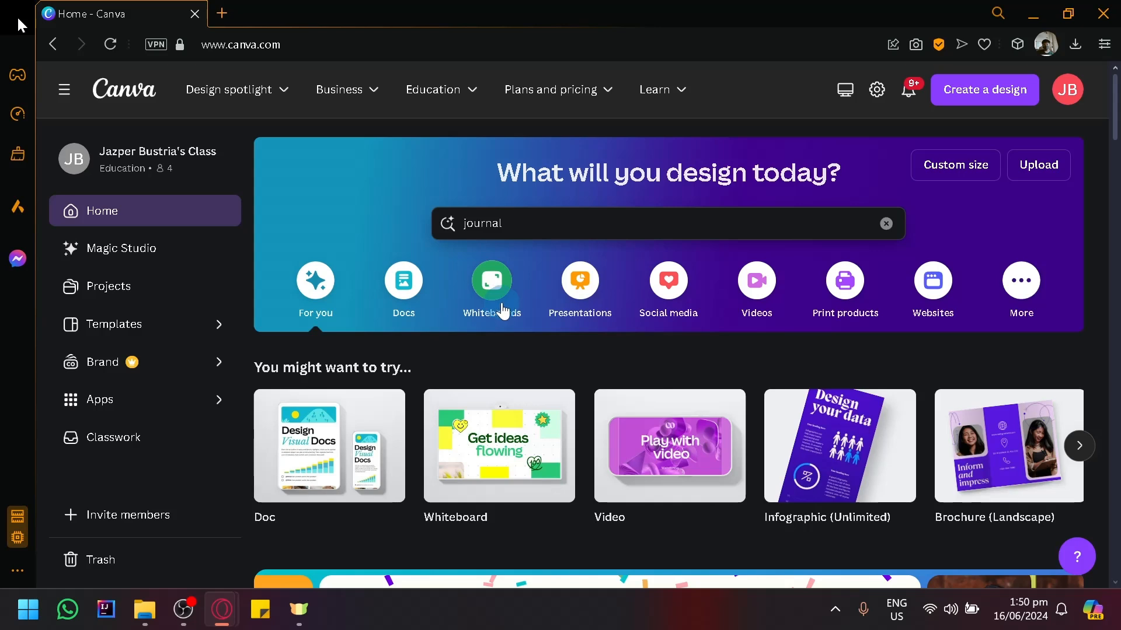
Open Etsy in a new browser tab and look over the recently viewed products on its home page
left_click(222, 14)
type("etsy")
key("Return")
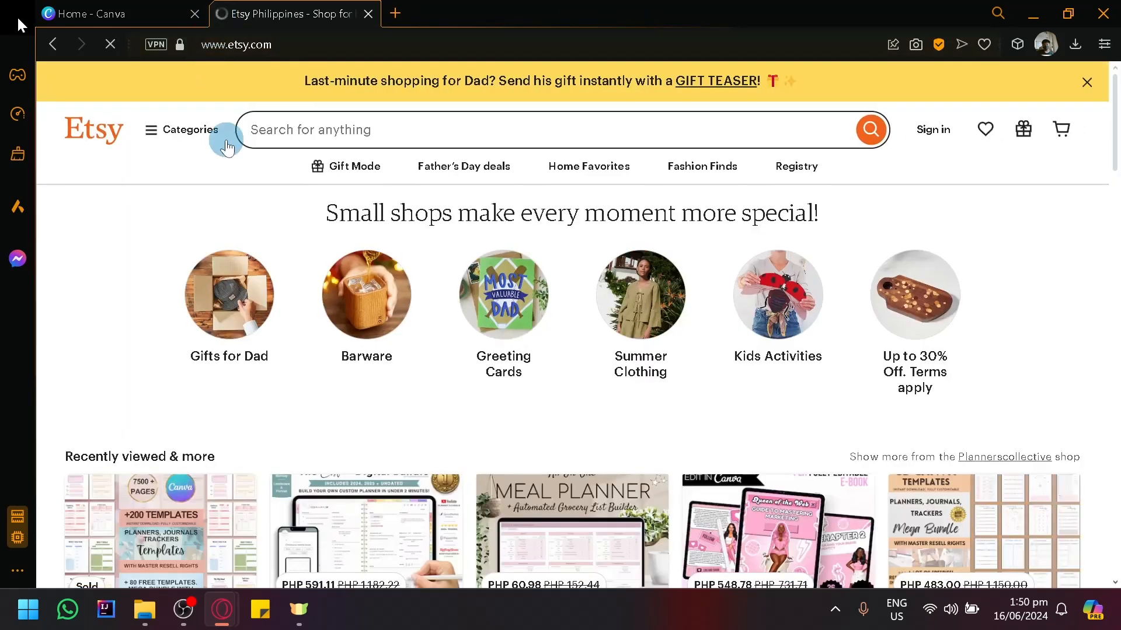
scroll(306, 300, "down", 4)
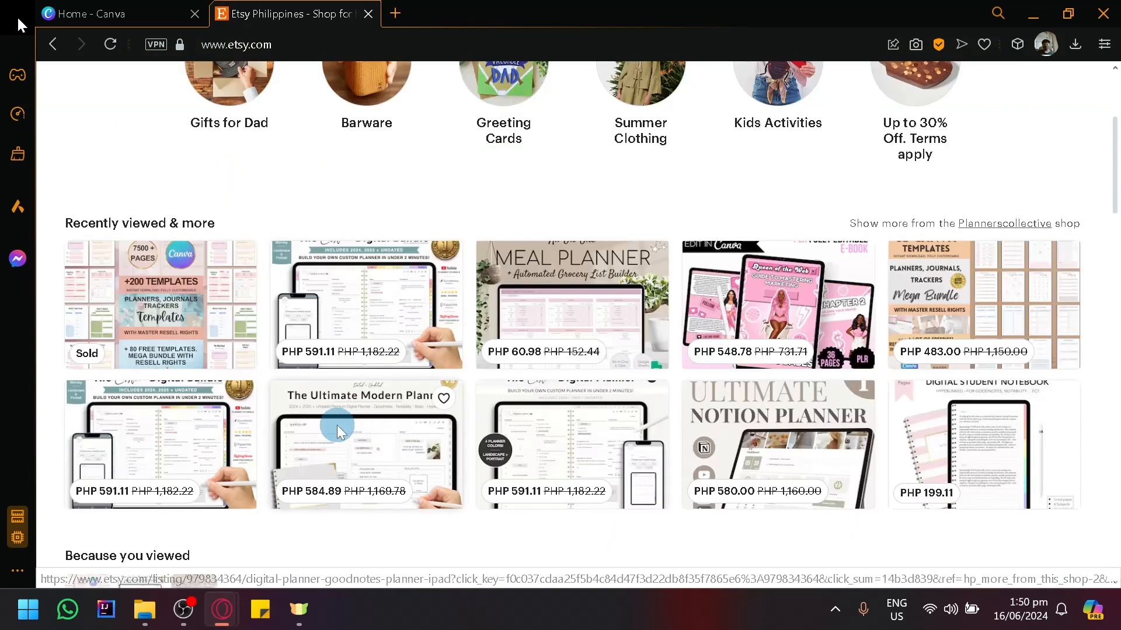
scroll(500, 370, "up", 4)
scroll(513, 382, "down", 4)
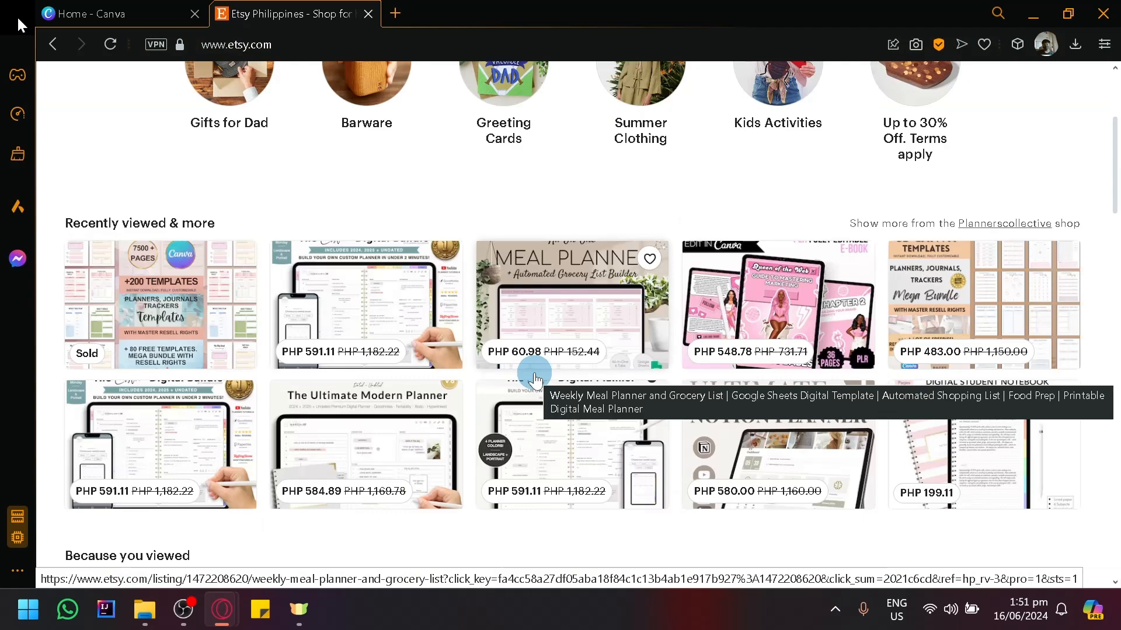
scroll(534, 379, "up", 4)
scroll(513, 370, "down", 4)
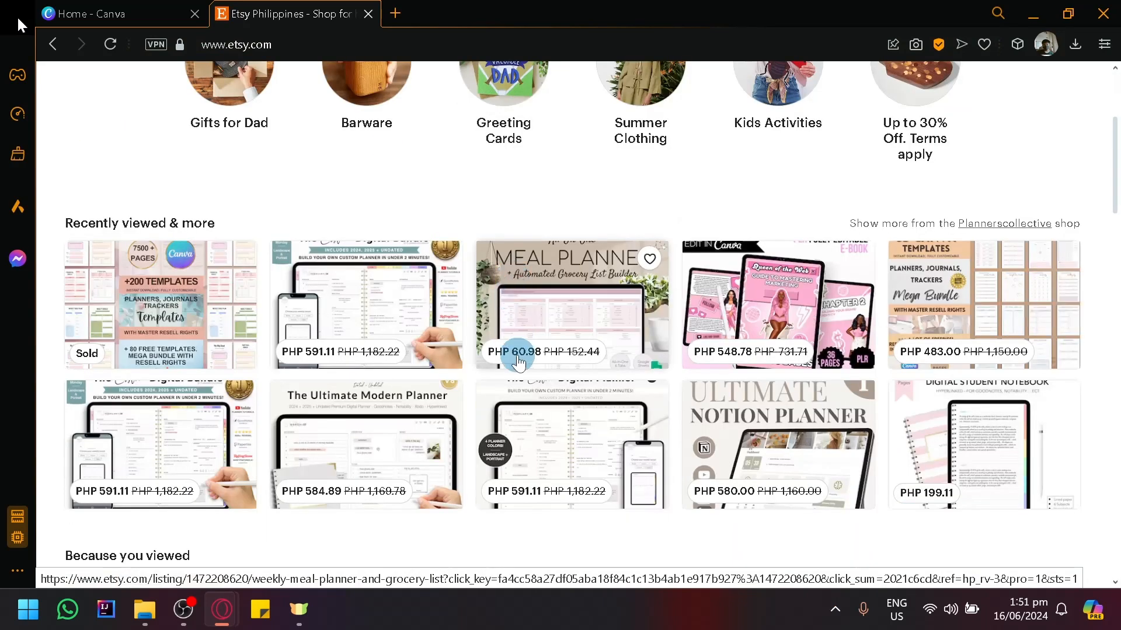
Search Etsy for "canva"
scroll(513, 286, "up", 4)
left_click(485, 124)
type("canva")
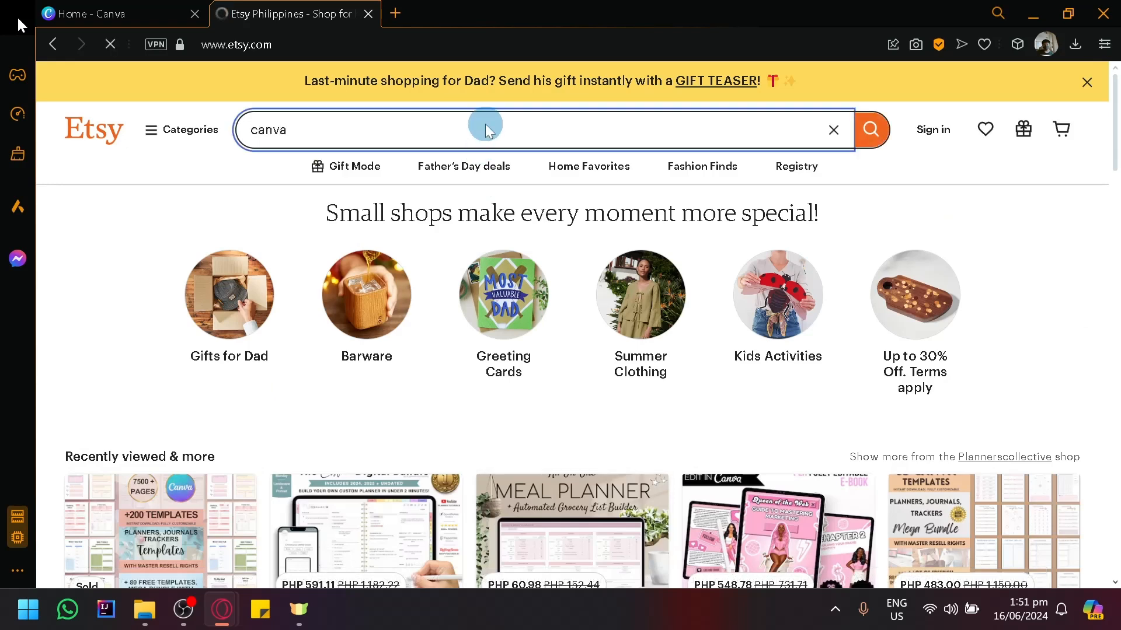
key("Return")
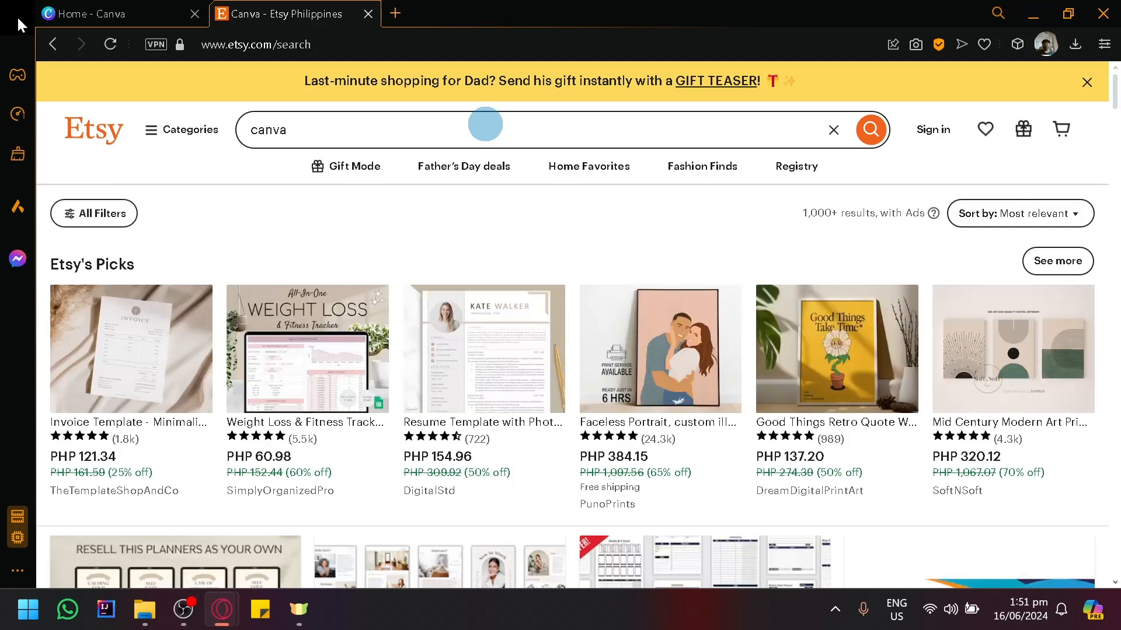
Browse the Etsy results, examining the planner bundles, template packs and Canva Pro listings along with their prices
scroll(581, 313, "down", 8)
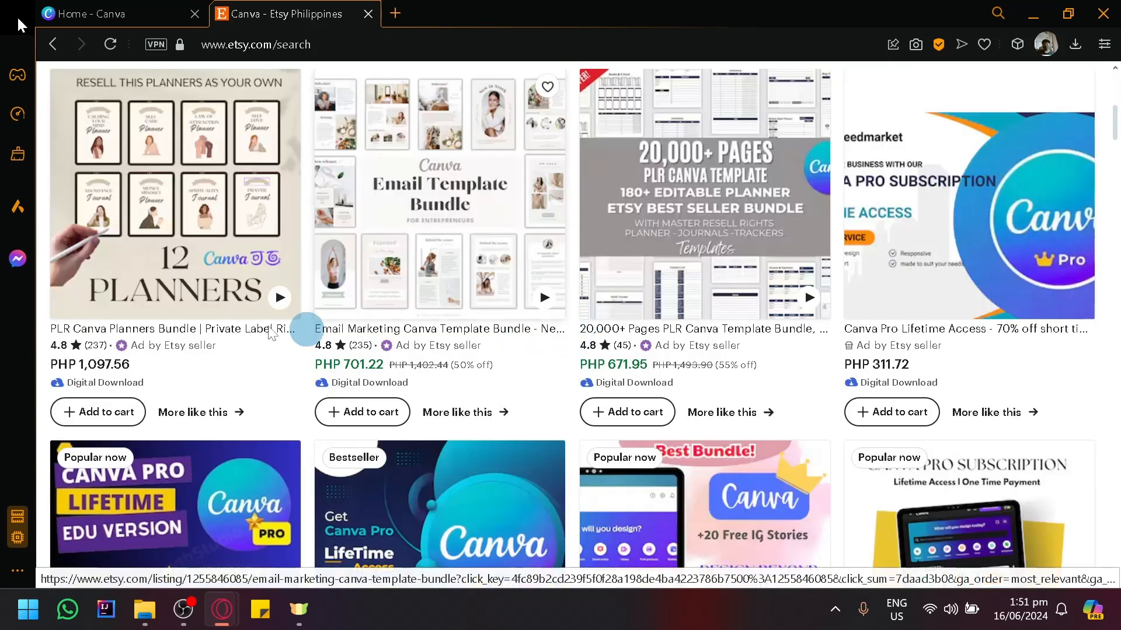
mouse_move(365, 196)
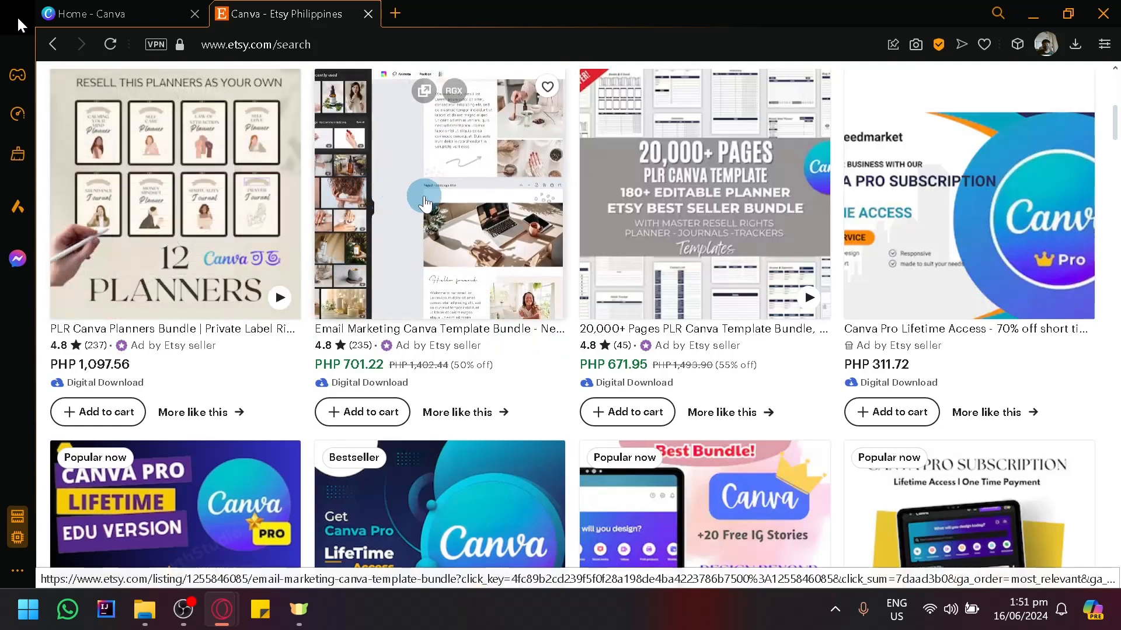
mouse_move(661, 249)
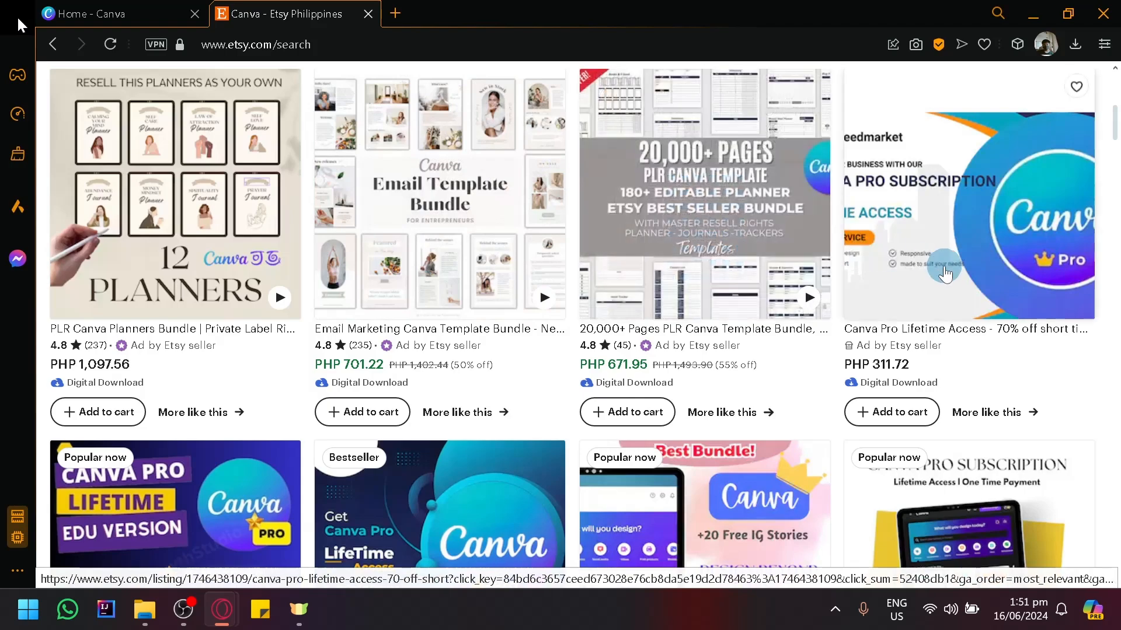
scroll(807, 455, "down", 4)
scroll(453, 351, "down", 8)
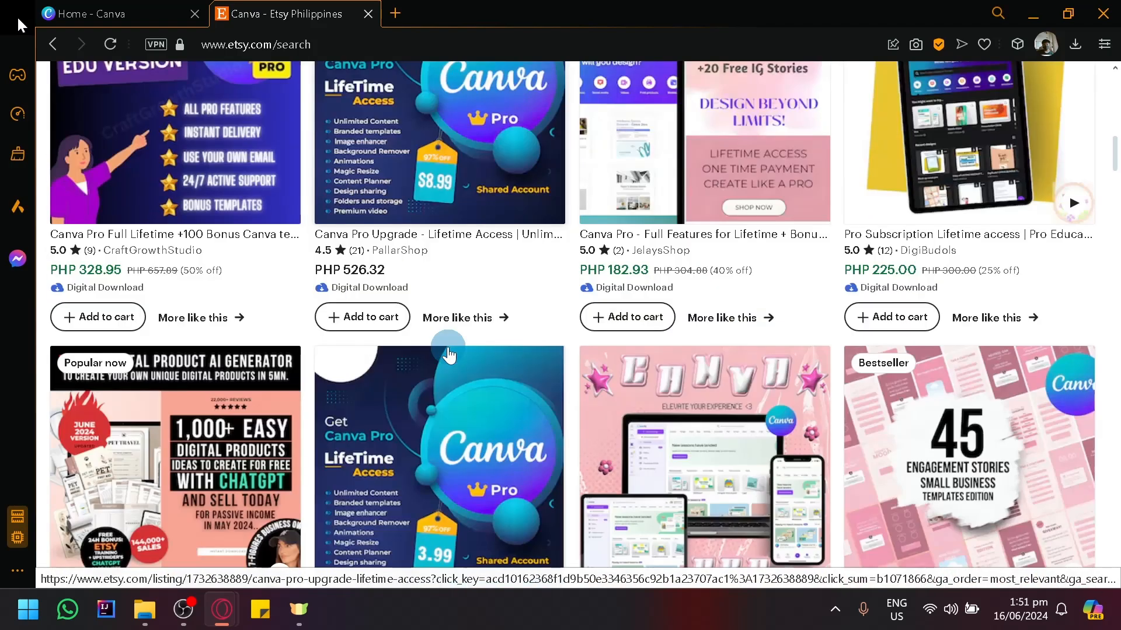
left_click(486, 435)
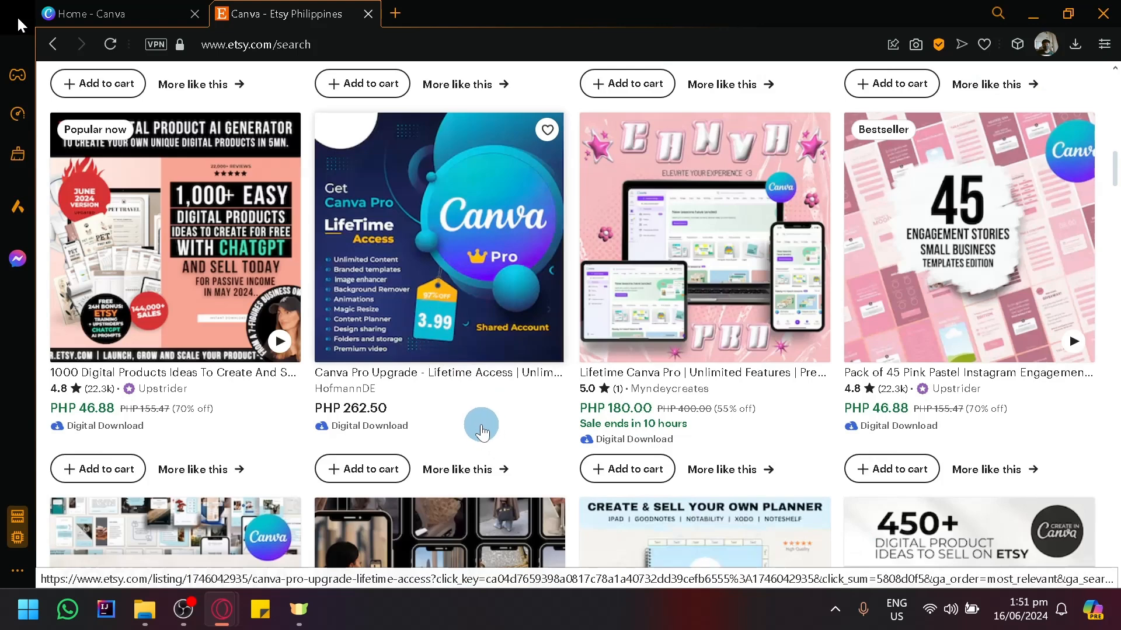
scroll(481, 432, "down", 4)
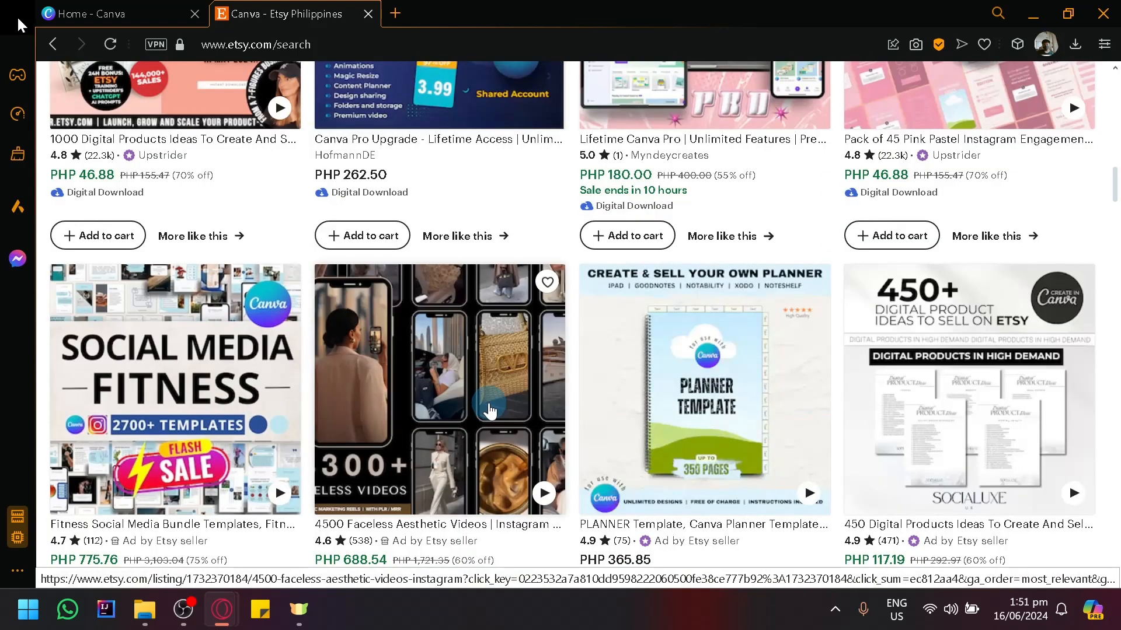
scroll(190, 402, "down", 2)
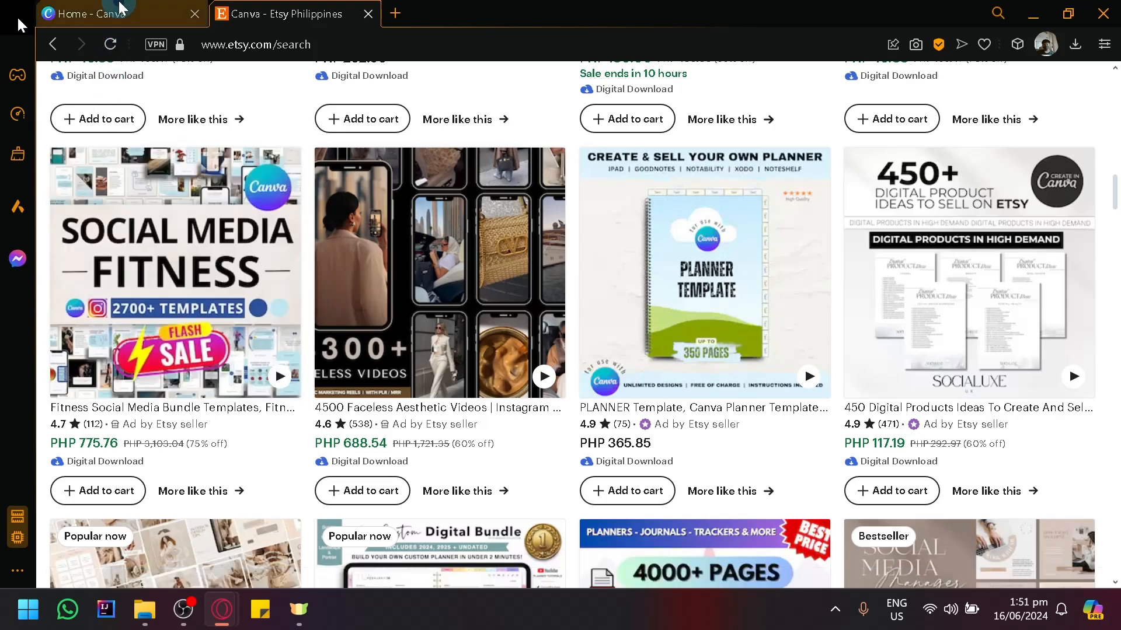
Return to the Canva home page and open the Pro plan's overview page in a separate browser tab
left_click(119, 8)
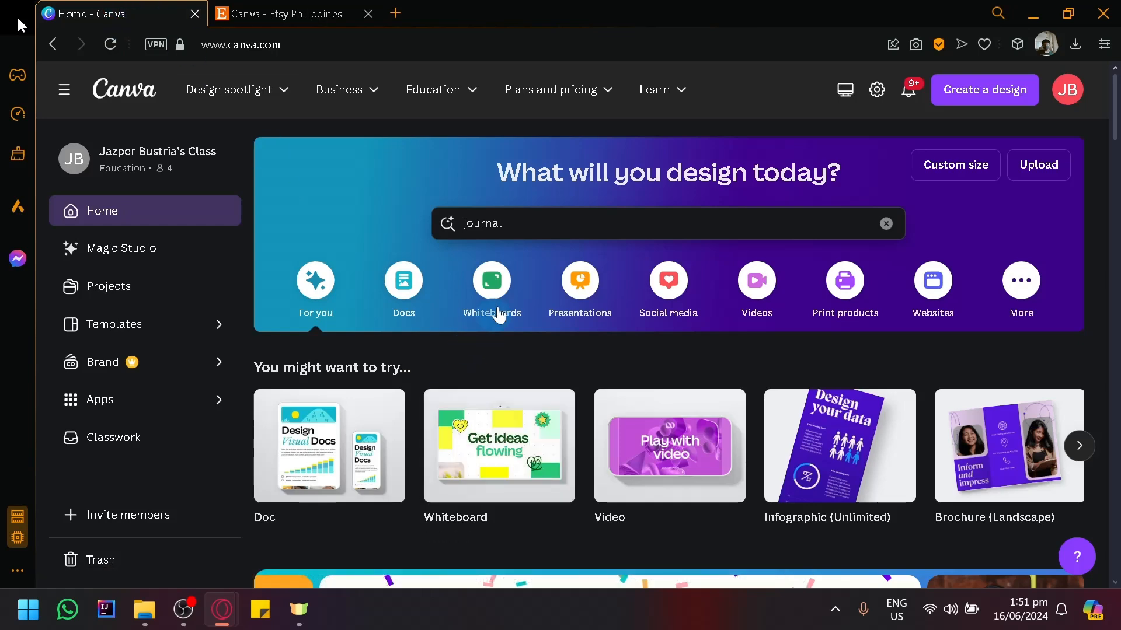
mouse_move(601, 96)
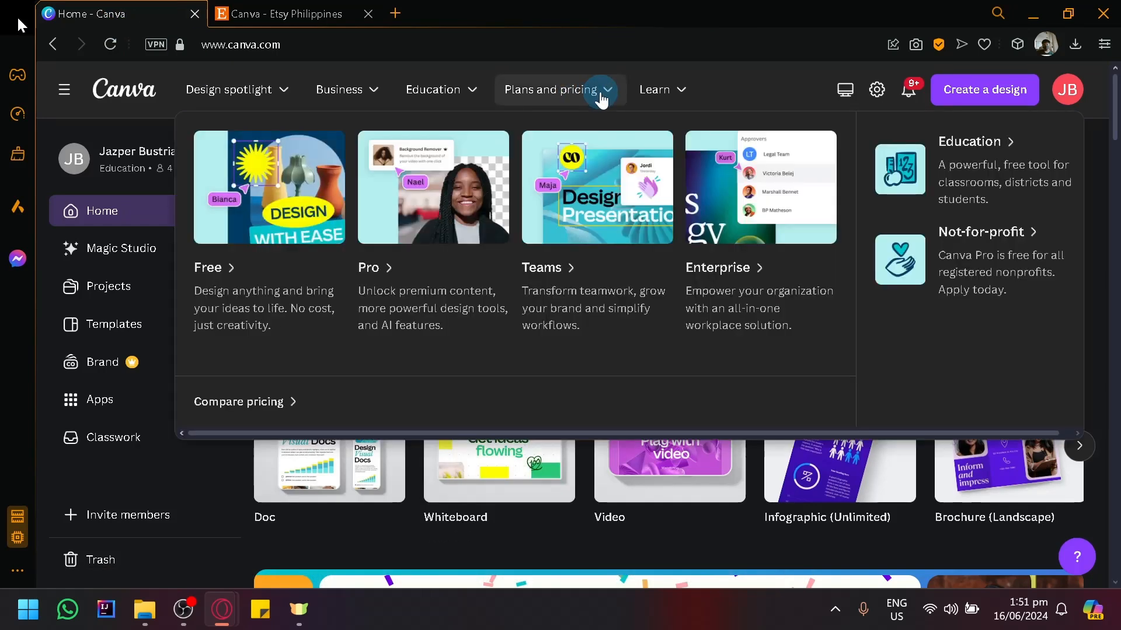
right_click(432, 198)
left_click(446, 209)
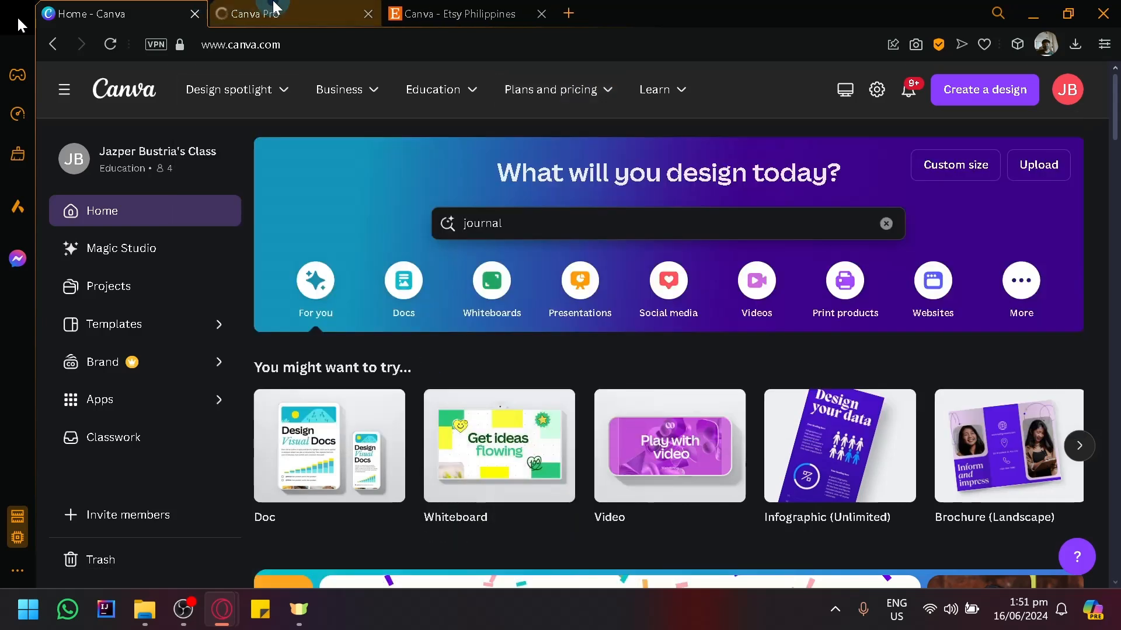
left_click(271, 13)
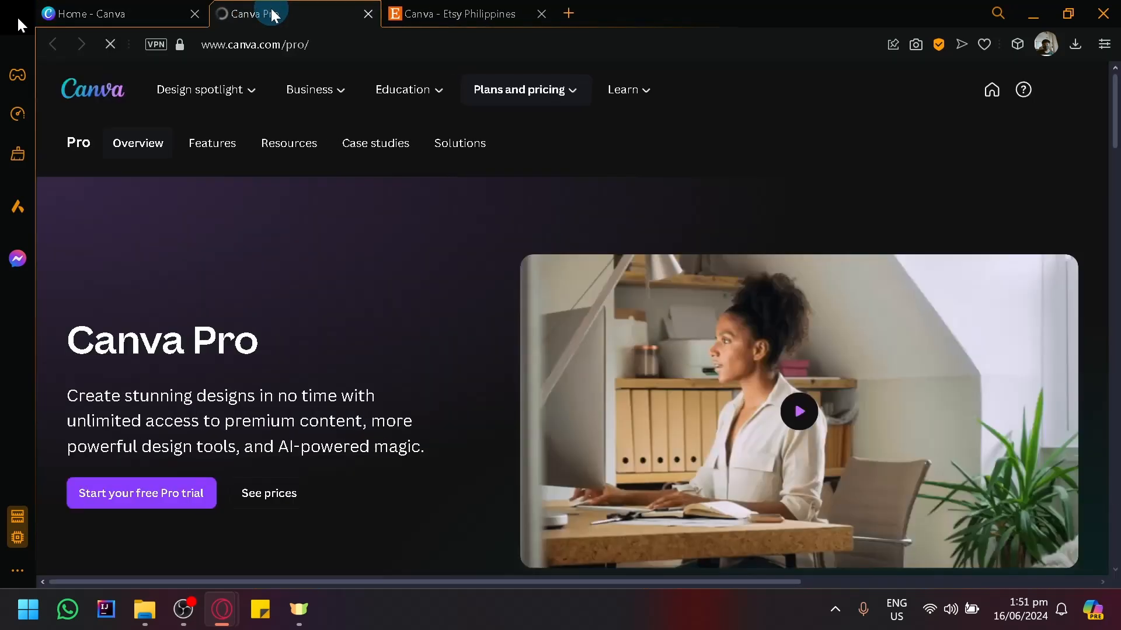
Go to the Canva Pro page's pricing section and examine the yearly cost of the Free and Pro plans
scroll(444, 438, "down", 2)
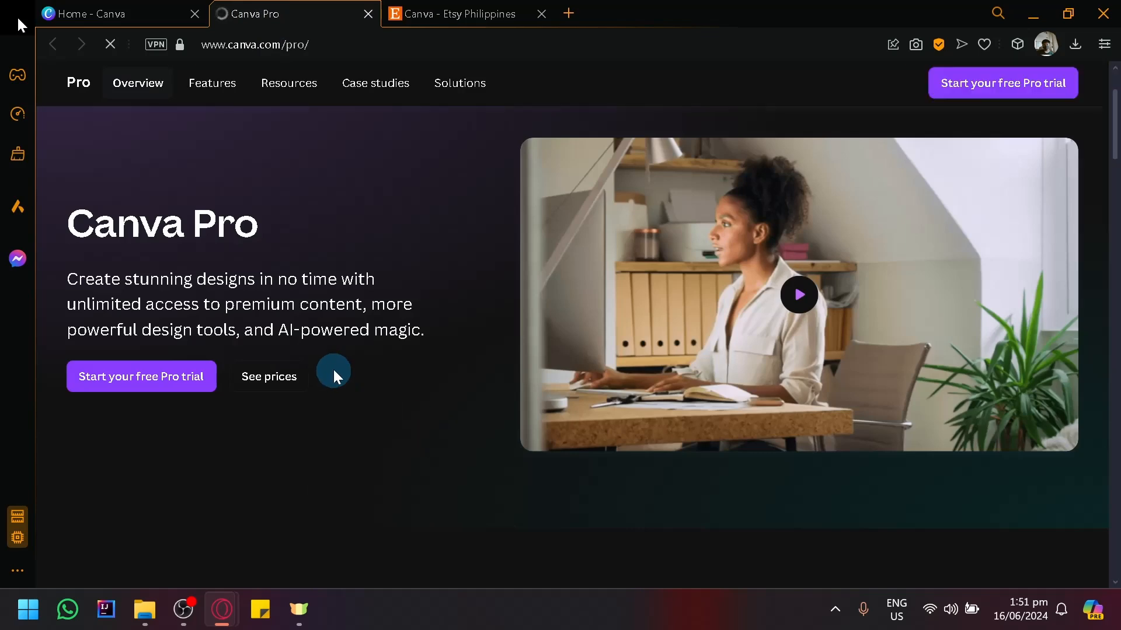
left_click(278, 378)
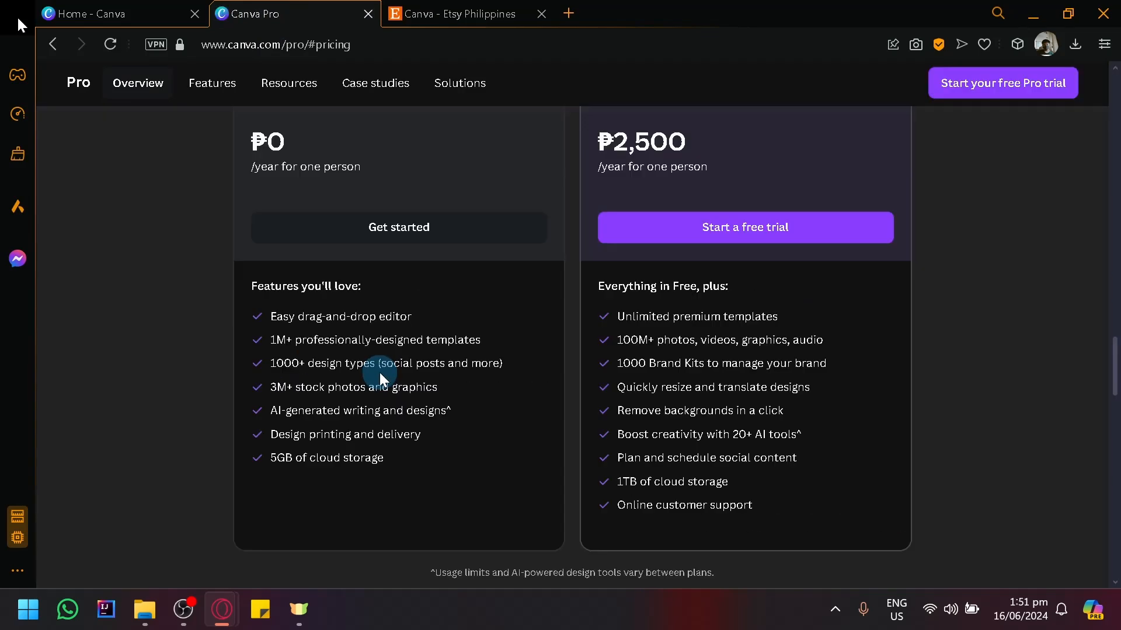
scroll(379, 372, "up", 2)
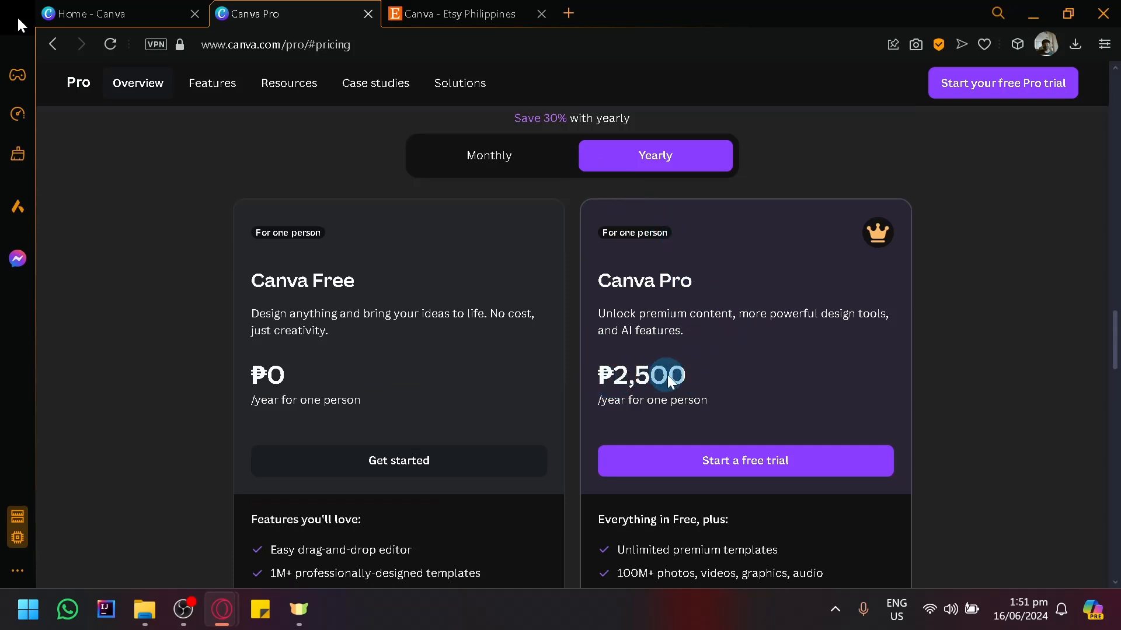
Search the web in a new tab for "2500 pesos to dollars"
left_click(574, 13)
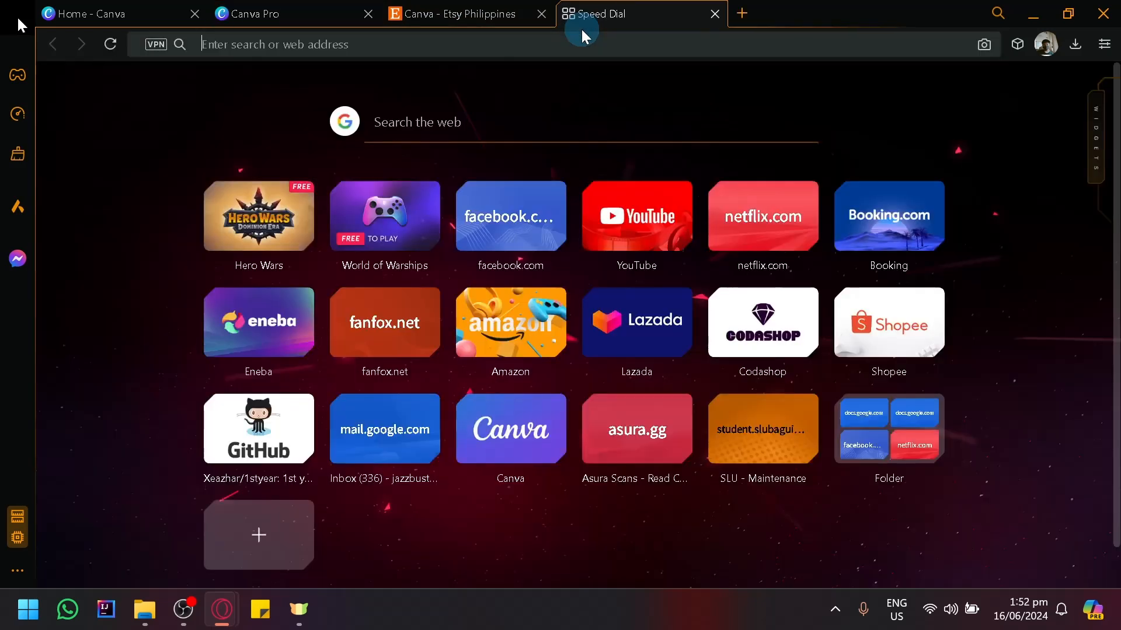
type("2500")
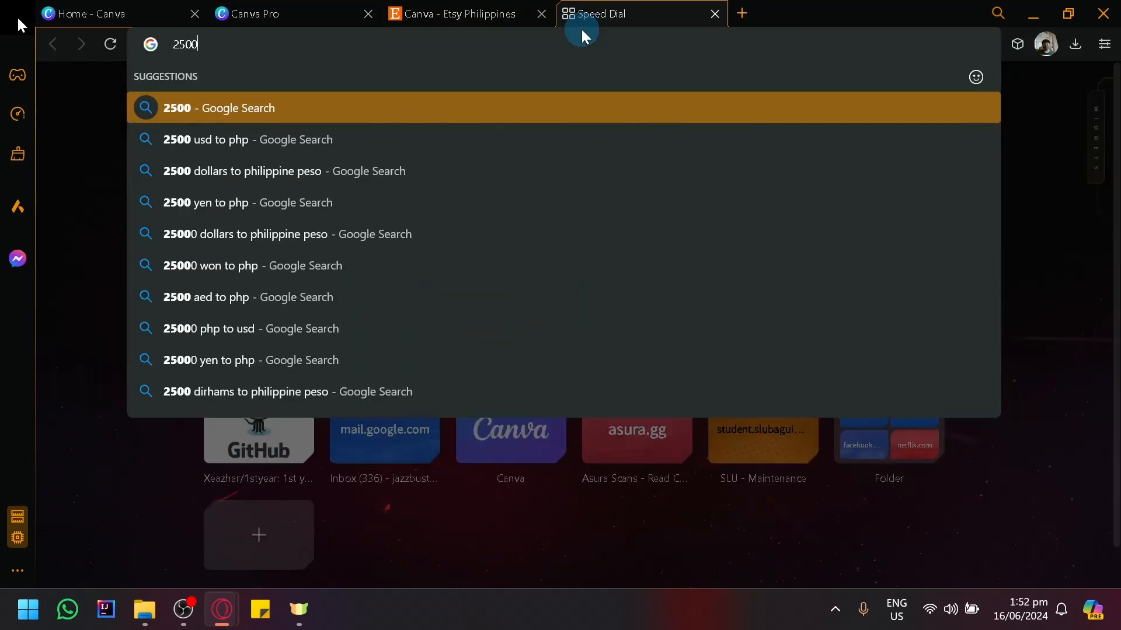
type(" pesos")
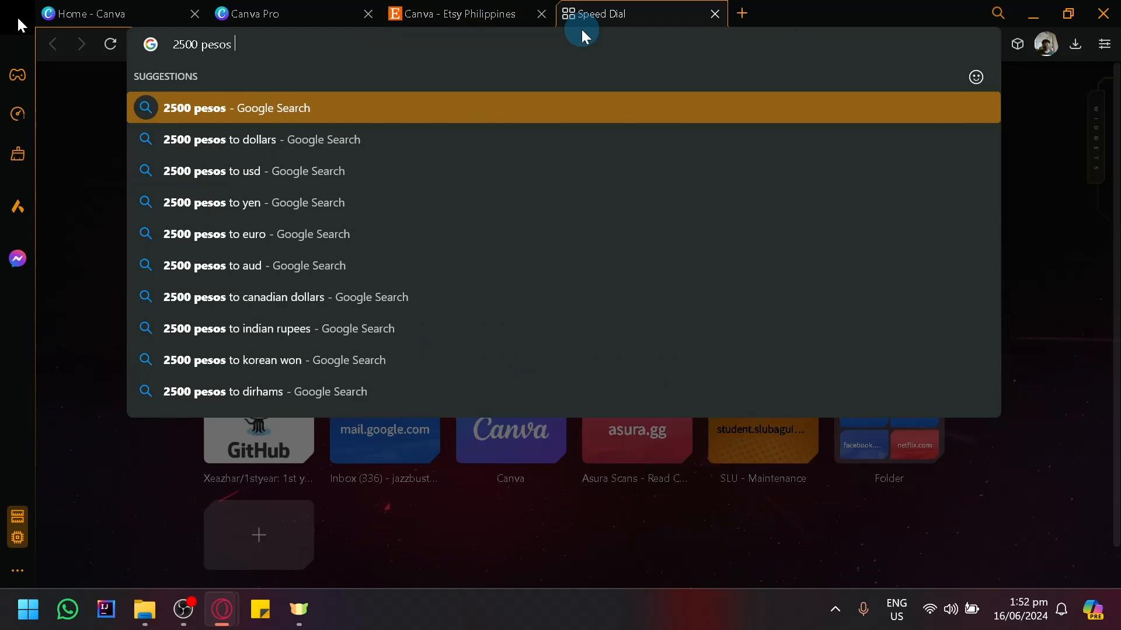
key("Down")
key("Down")
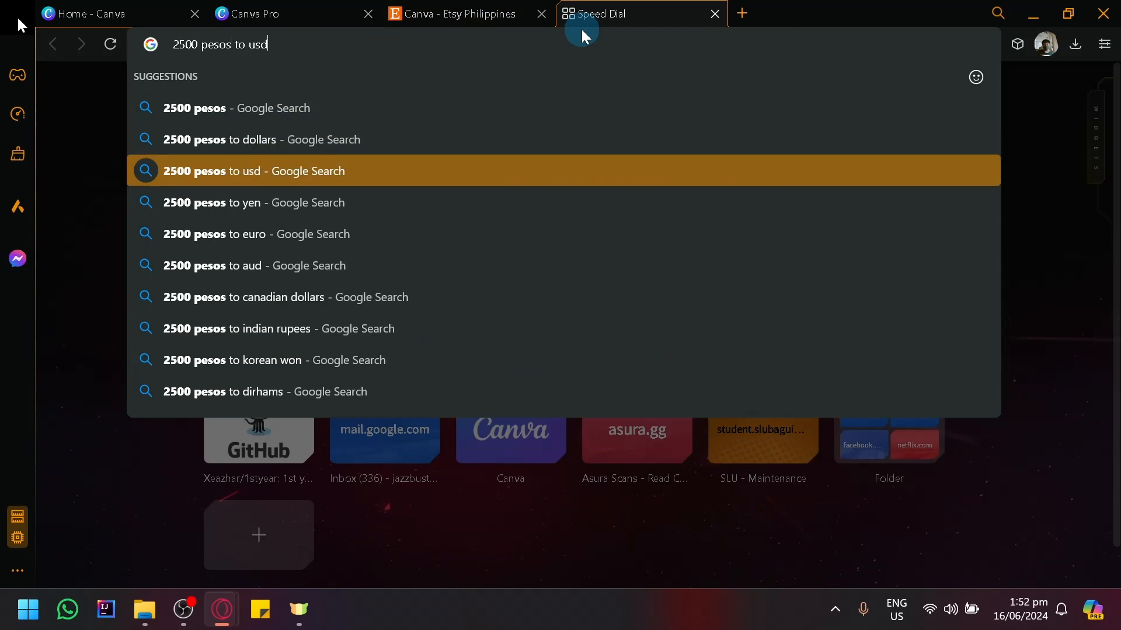
key("Up")
key("Return")
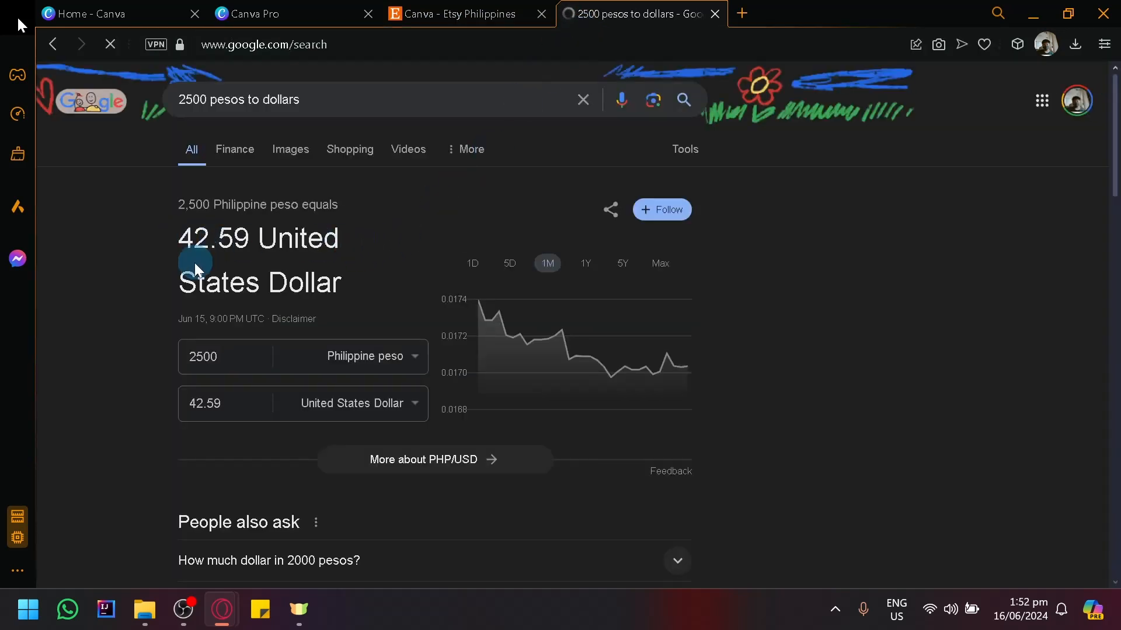
Show the monthly Canva Pro pricing and convert 300 Philippine pesos to US dollars in Google's currency converter
left_click(274, 13)
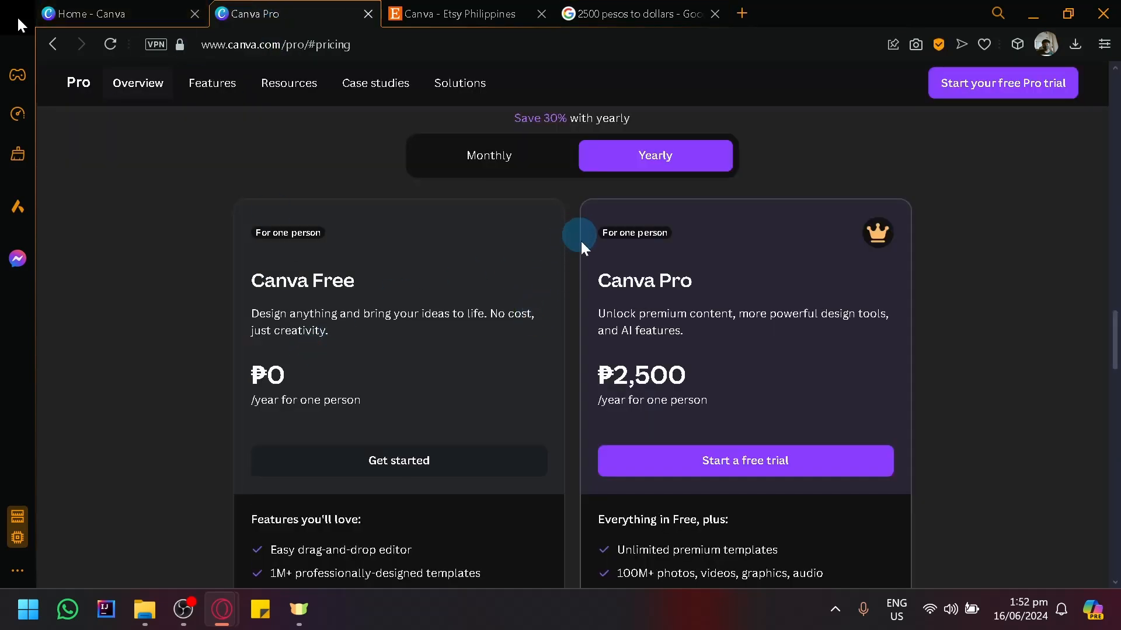
left_click(519, 174)
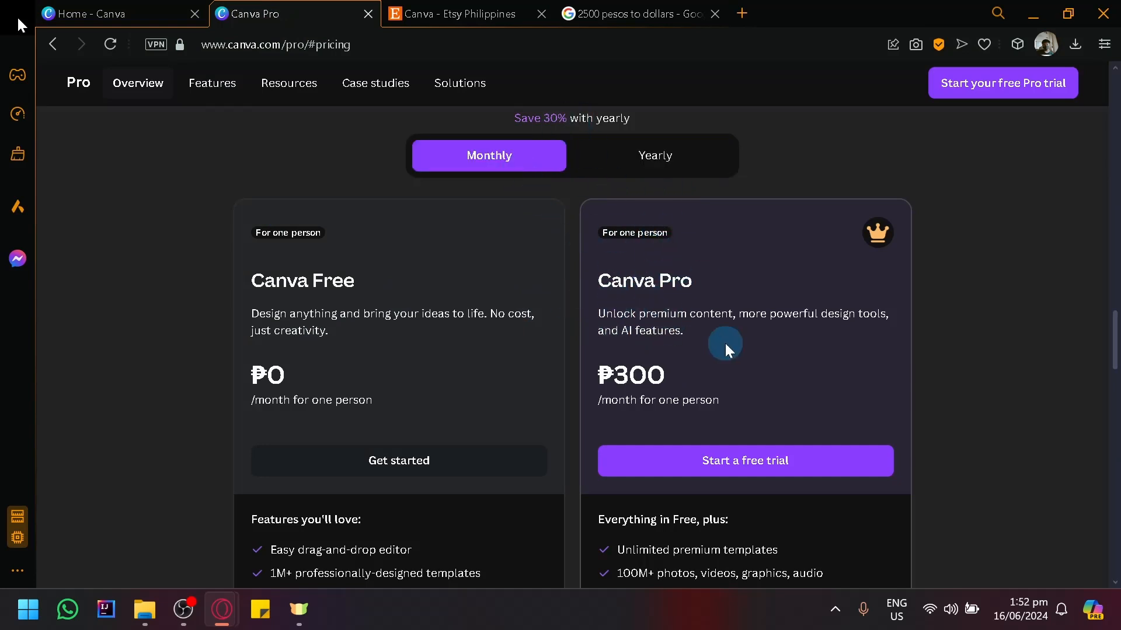
left_click(636, 13)
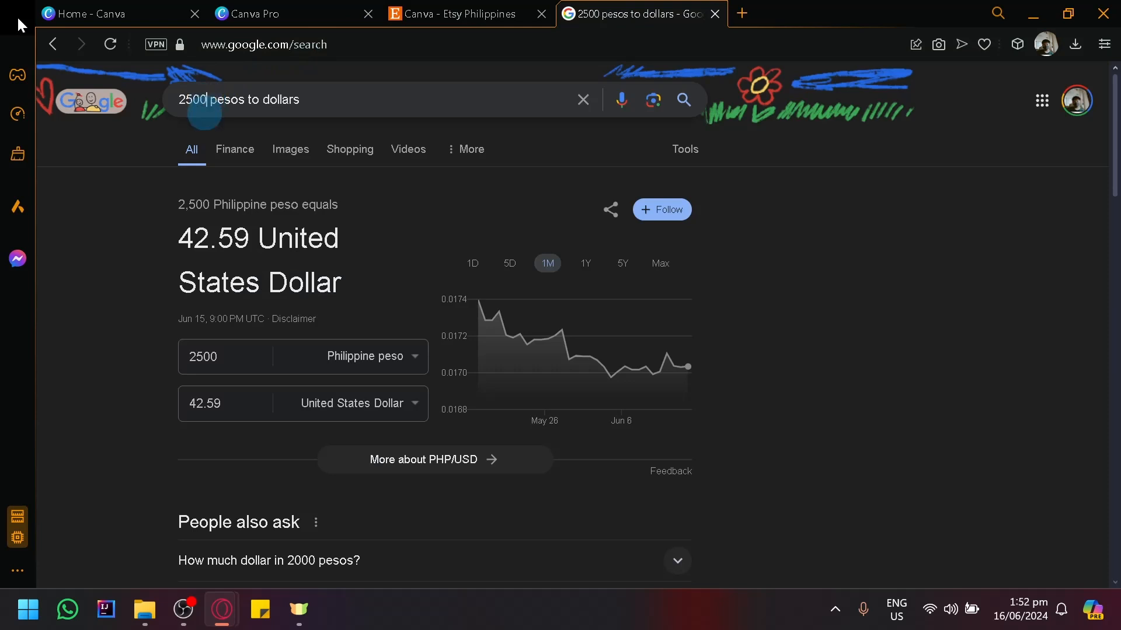
left_click(119, 445)
left_click_drag(242, 355, 184, 350)
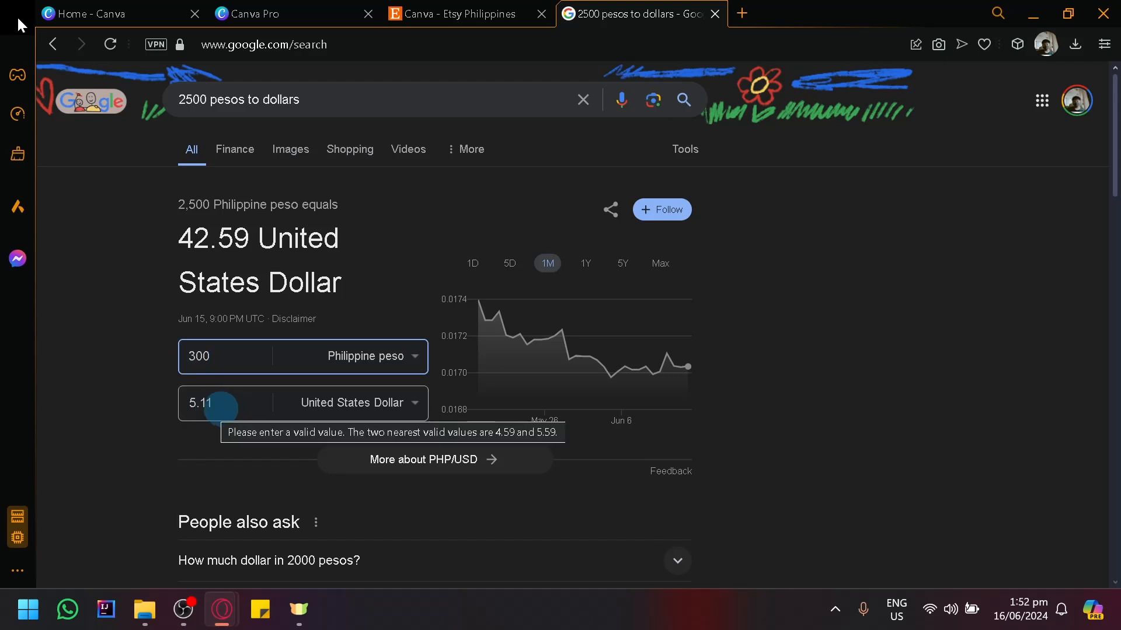
Close the Canva Pro pricing page and return to the Etsy search results
left_click(408, 13)
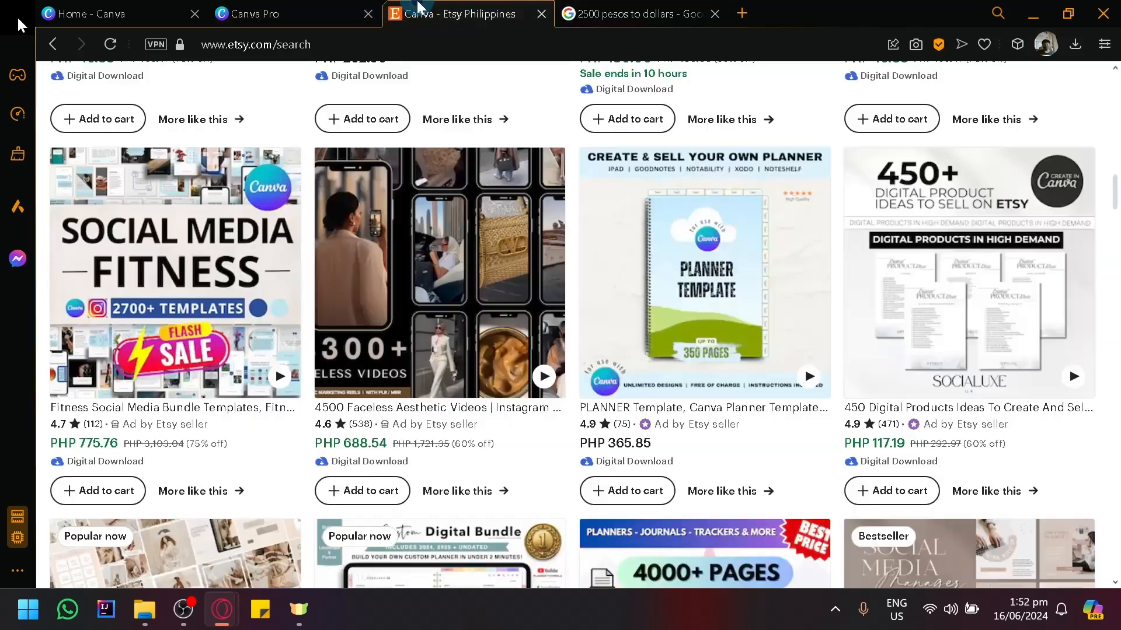
left_click(329, 9)
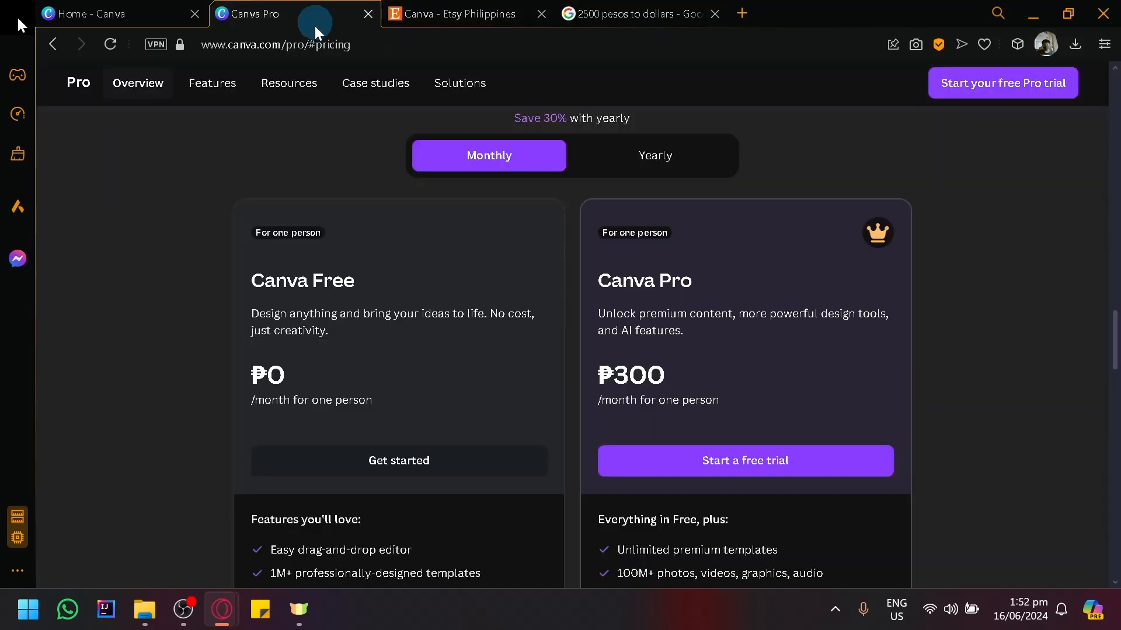
left_click(367, 13)
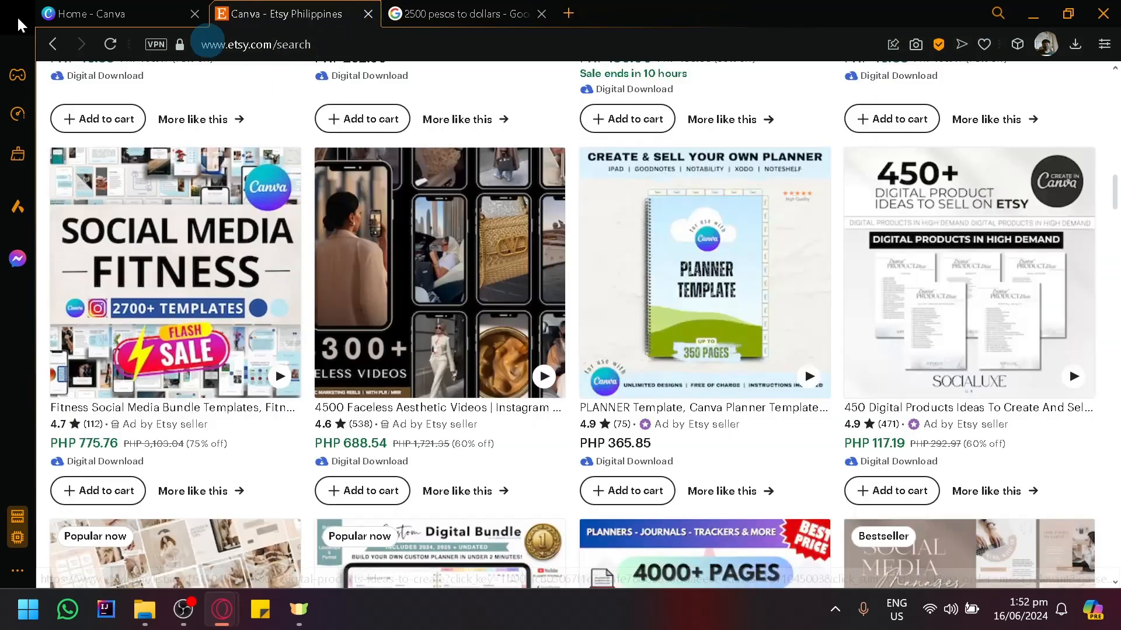
Review the Canva-related digital product listings in the Etsy search results
scroll(392, 271, "up", 5)
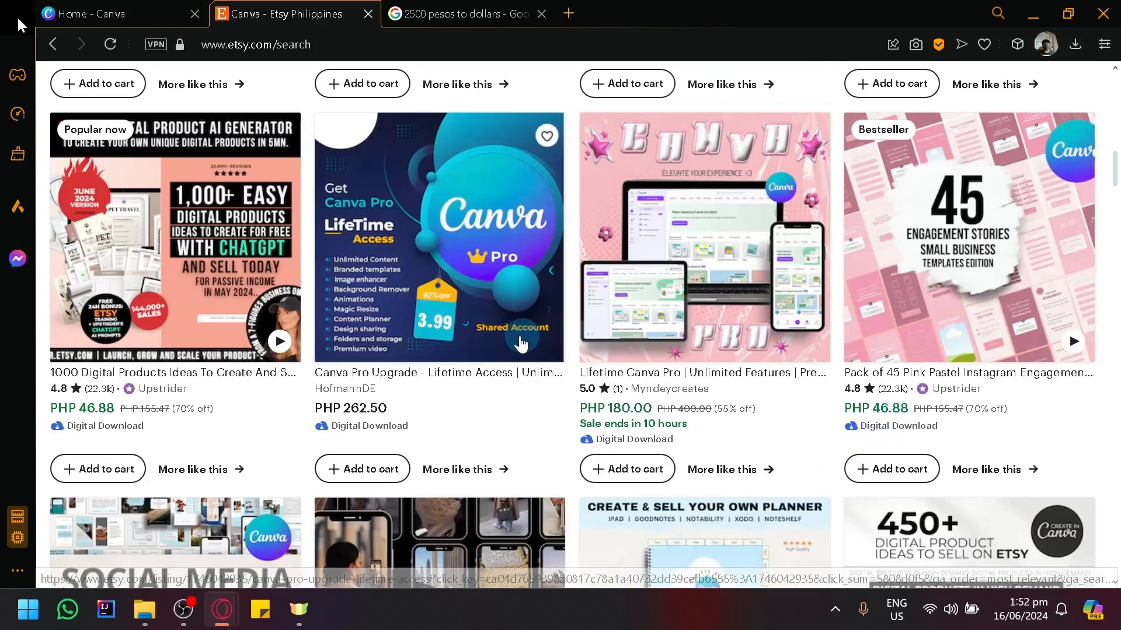
scroll(157, 165, "up", 4)
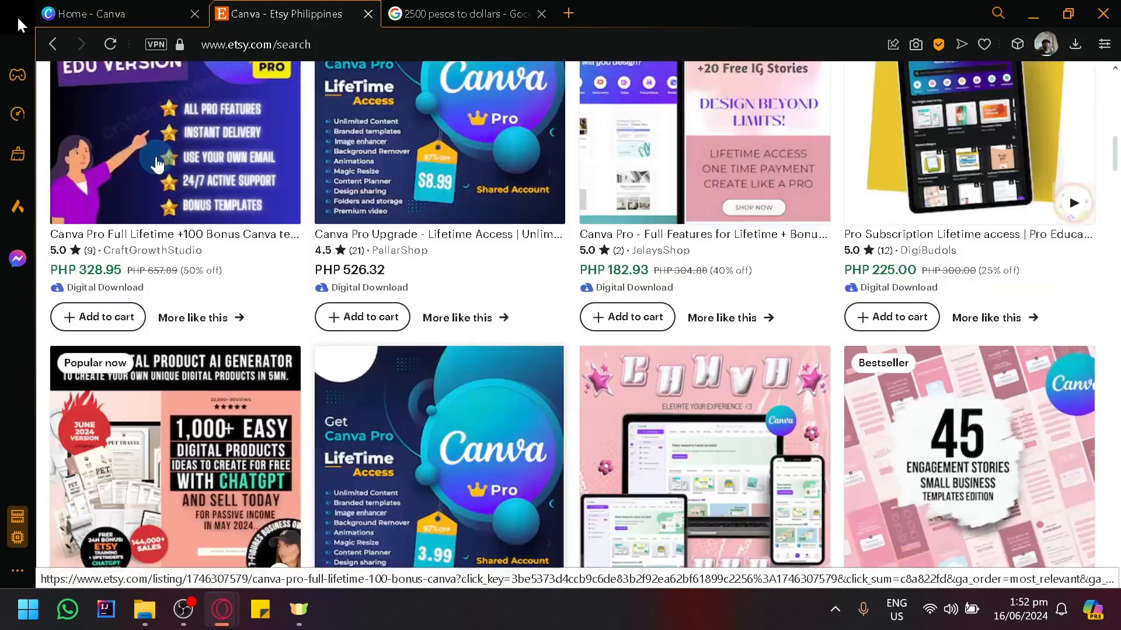
scroll(156, 165, "up", 4)
key("ctrl+shift+Tab")
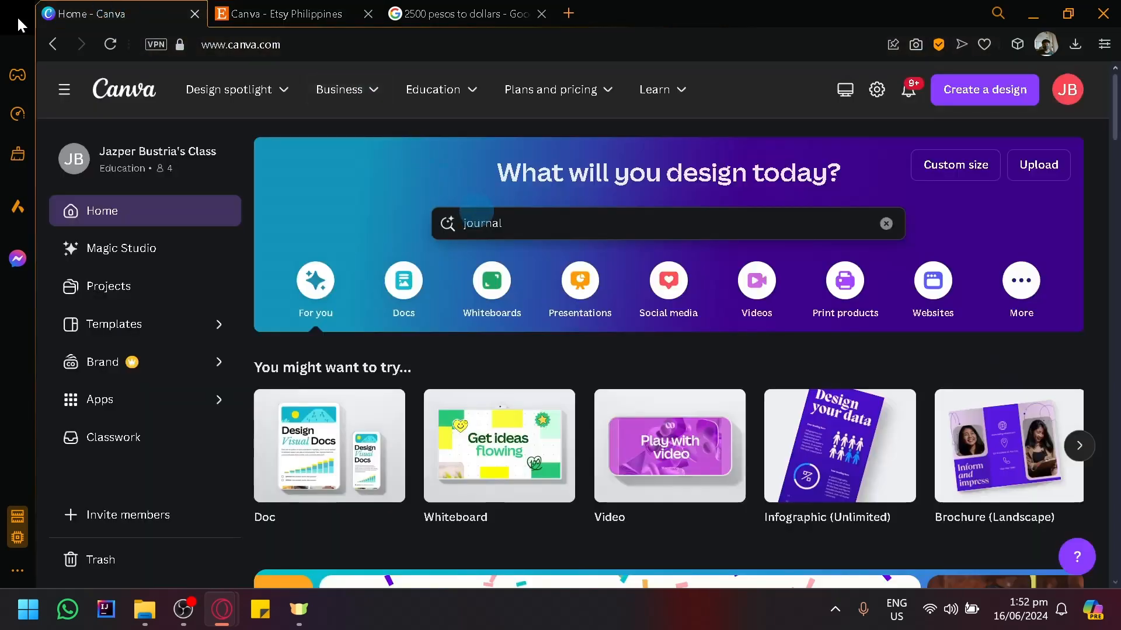
left_click(488, 222)
key("ctrl+Tab")
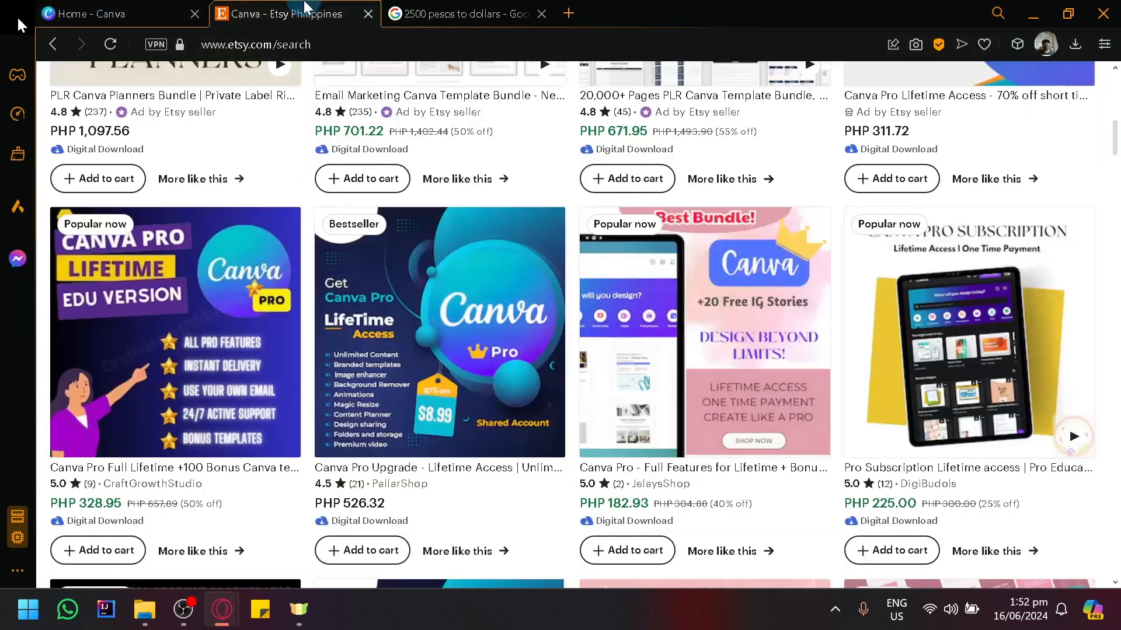
scroll(236, 341, "up", 4)
scroll(235, 341, "down", 15)
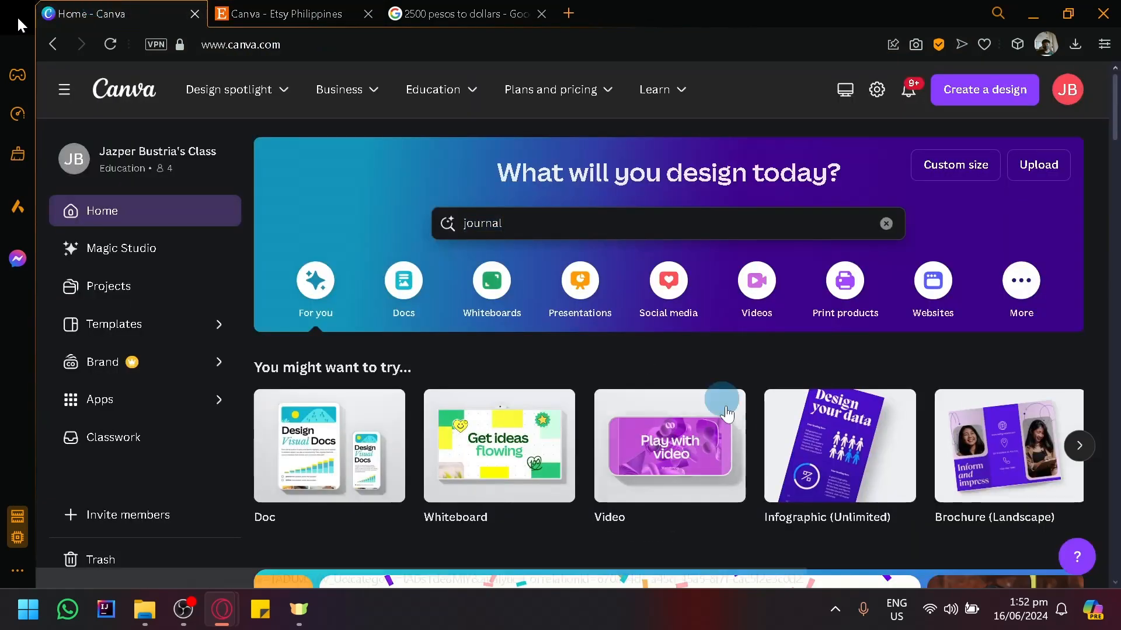
Switch to Canva and create a blank Instagram Post (Square) design from the social media formats
left_click(93, 12)
left_click(658, 284)
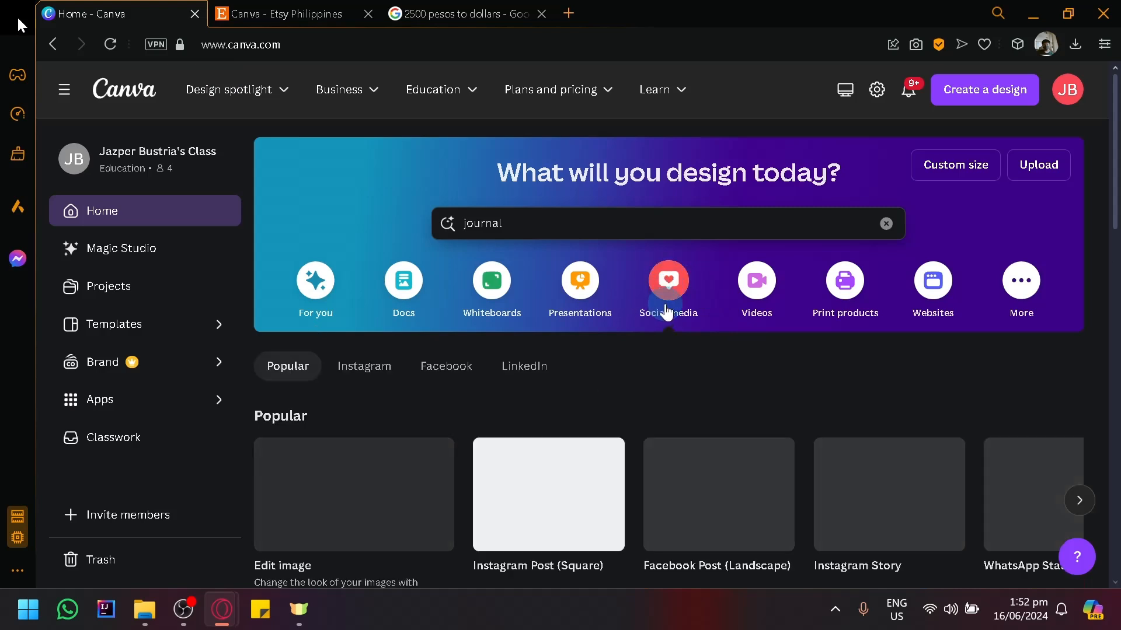
scroll(663, 362, "down", 4)
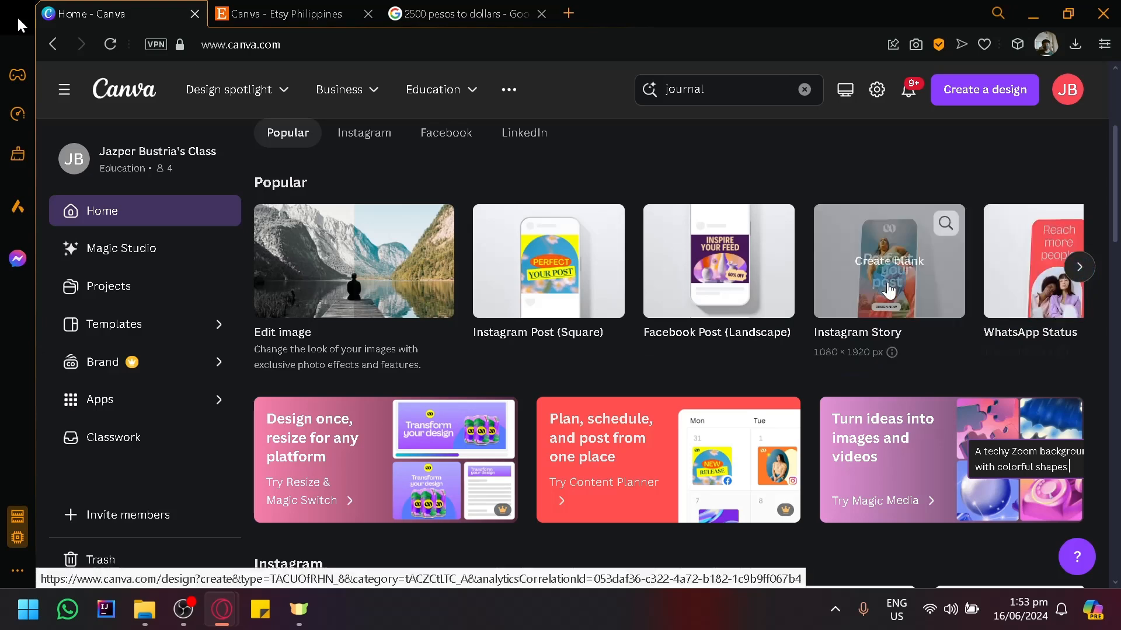
left_click(561, 283)
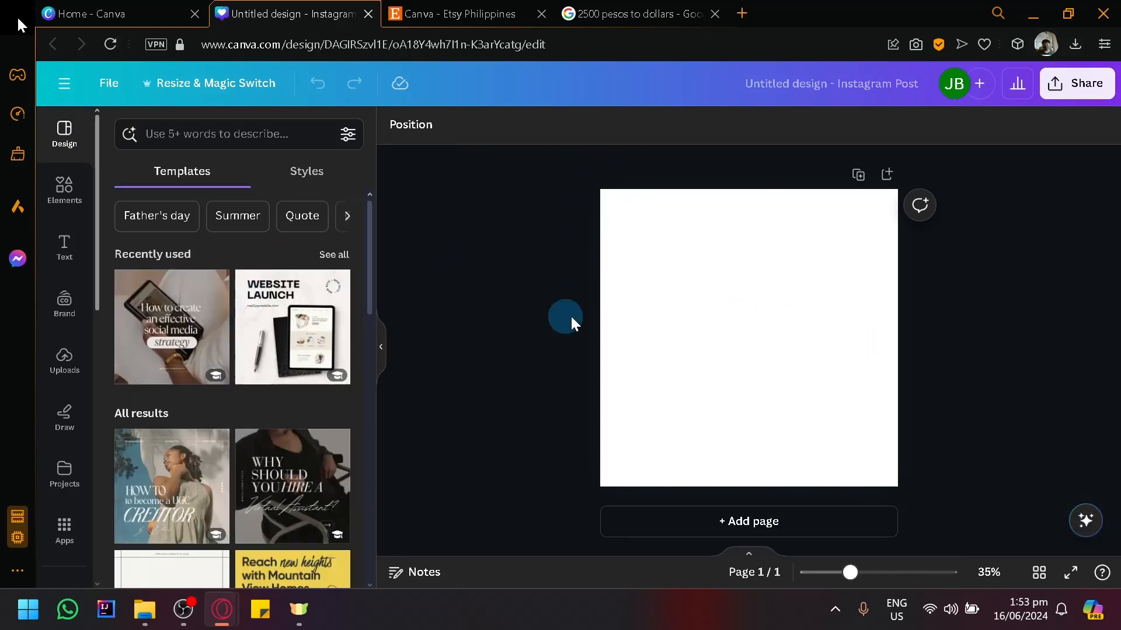
Look through the templates, elements and text styles offered for the Instagram post design
scroll(283, 342, "down", 4)
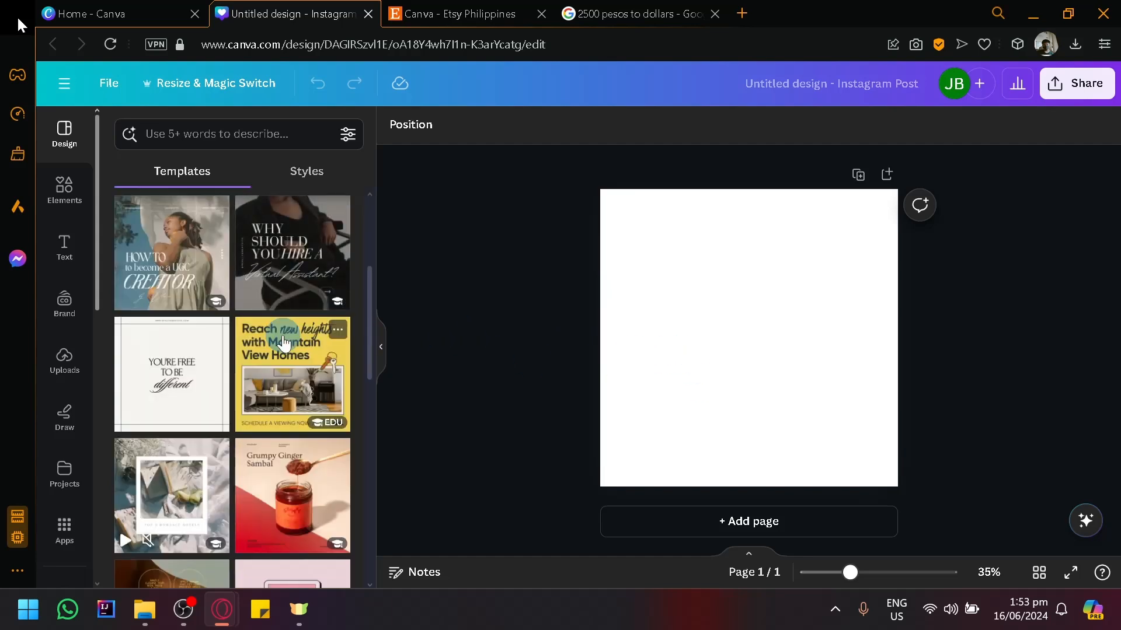
scroll(288, 367, "up", 5)
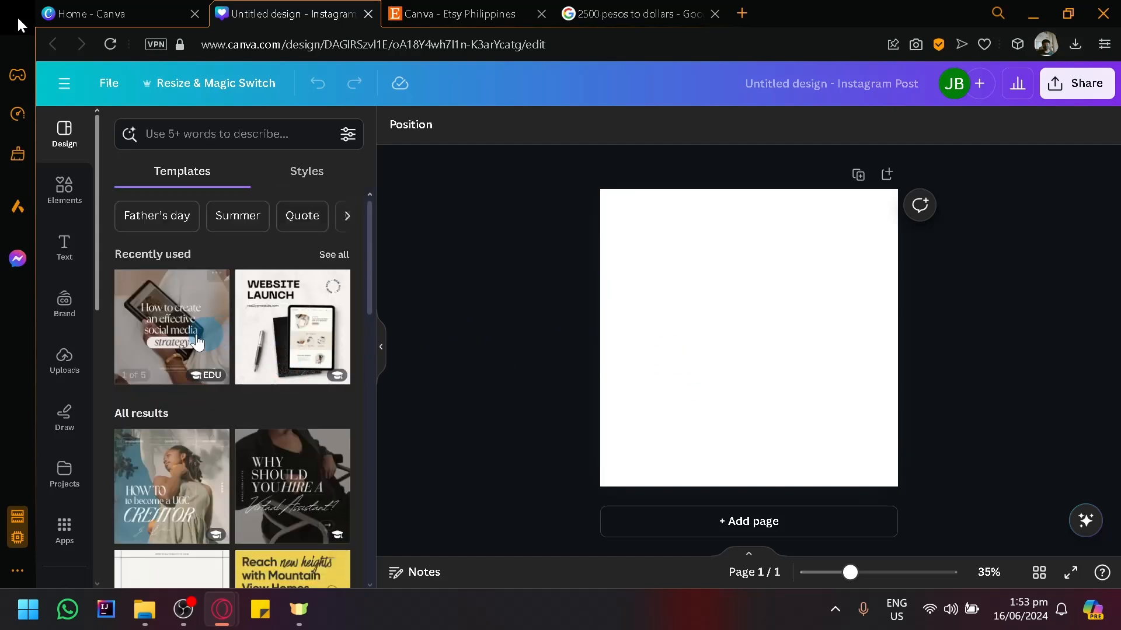
left_click(66, 193)
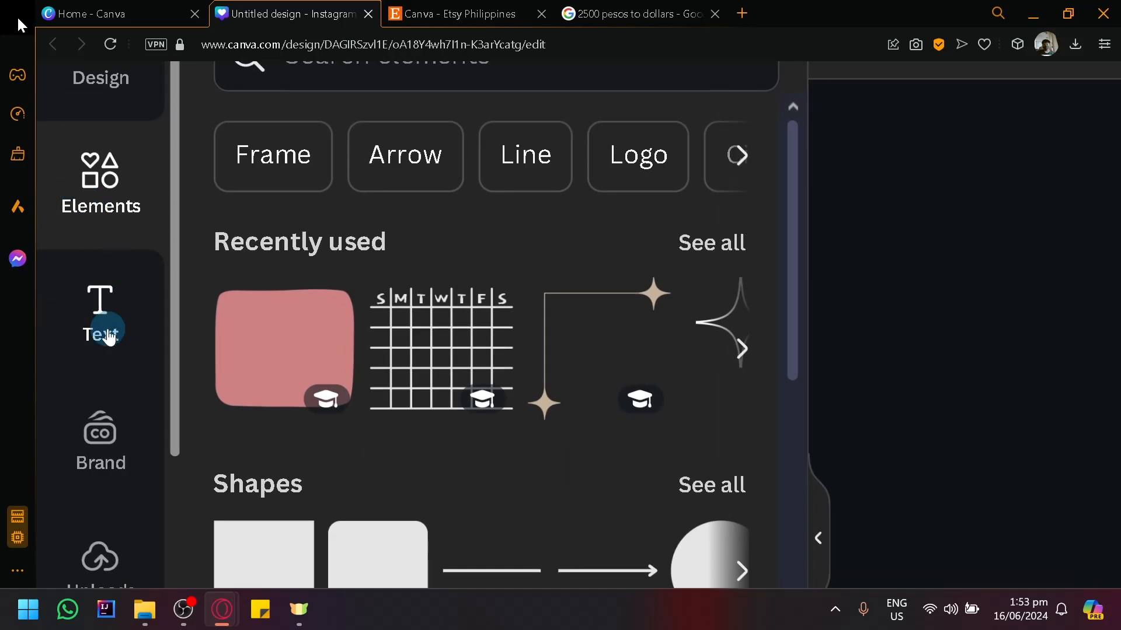
left_click(108, 336)
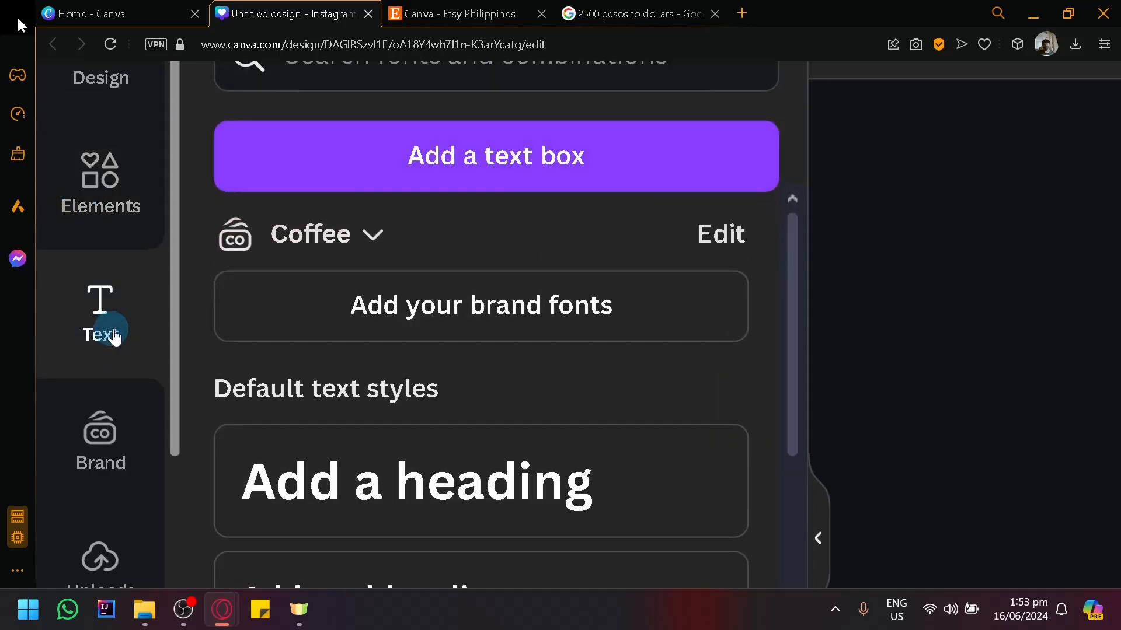
scroll(415, 268, "down", 3)
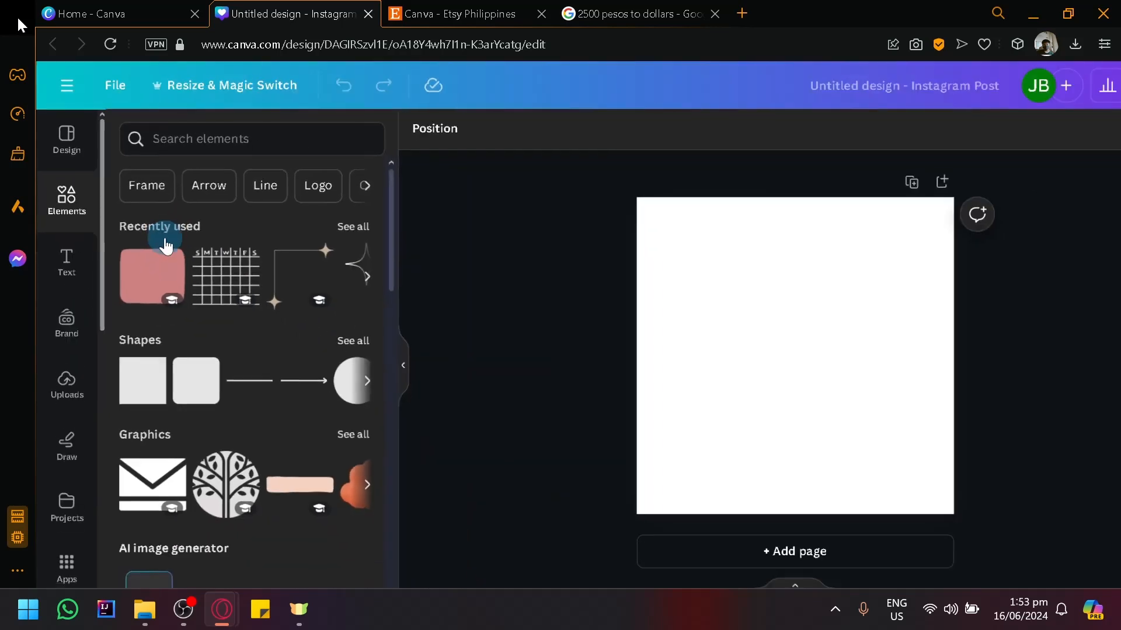
scroll(313, 276, "down", 3)
scroll(313, 276, "up", 4)
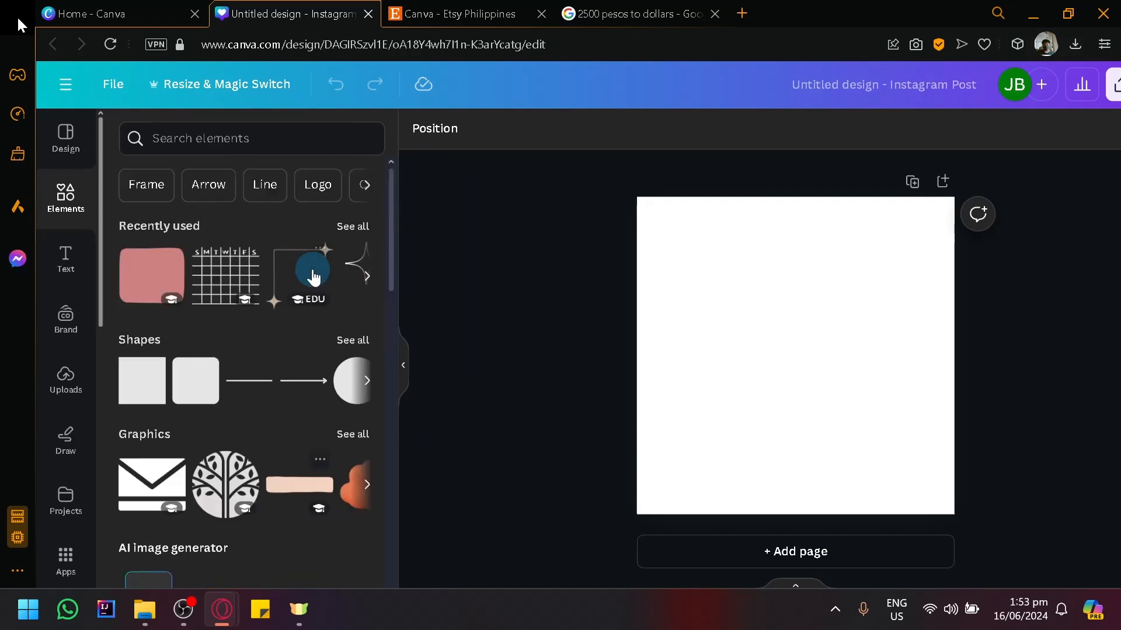
Search the elements for "minimalist stars" and limit the results to graphics
left_click(256, 125)
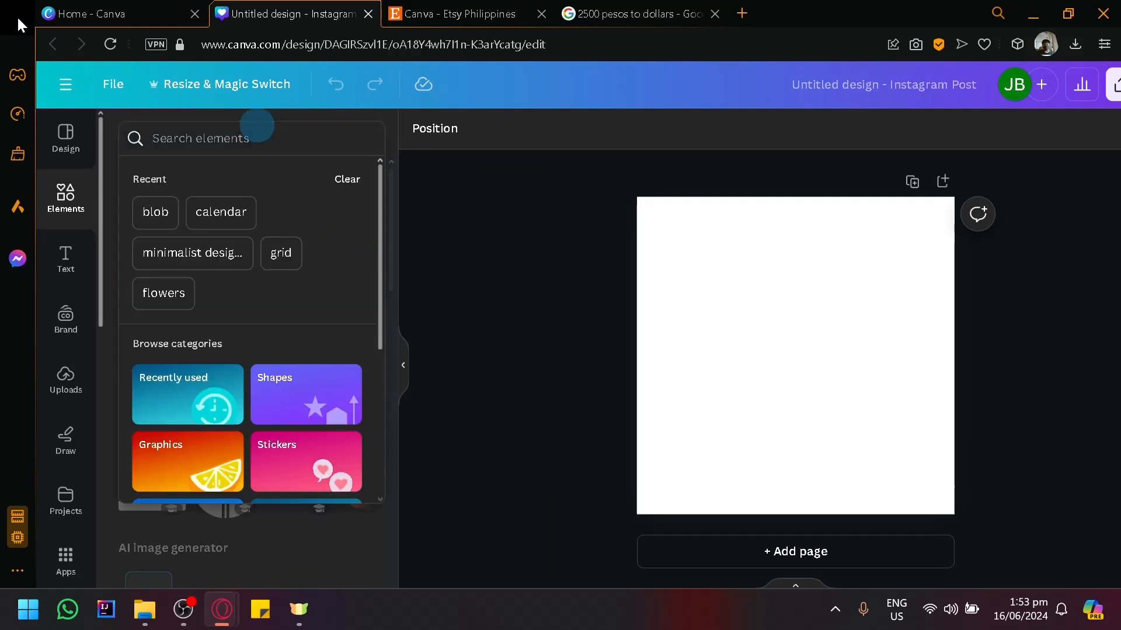
type("minim")
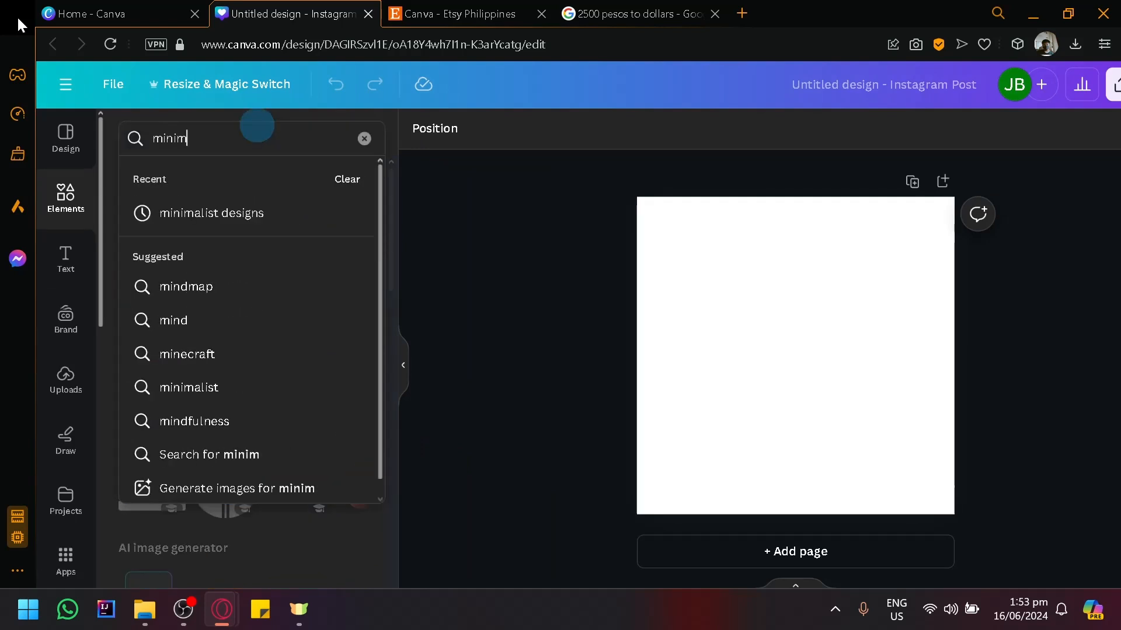
type("alist stars")
key("Return")
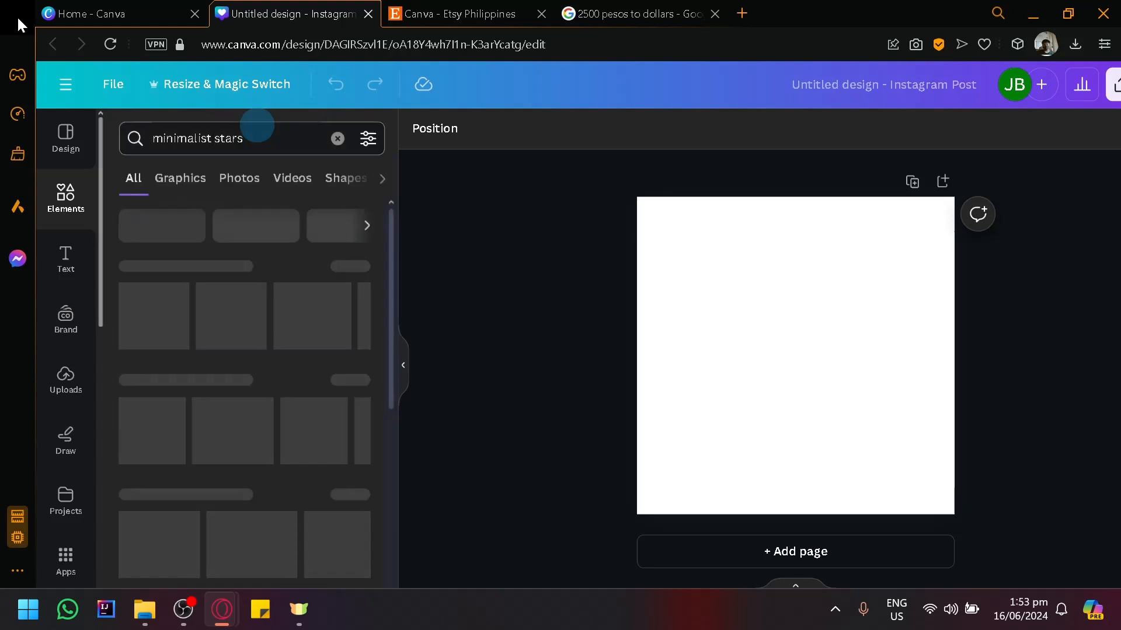
left_click(191, 170)
scroll(312, 409, "down", 2)
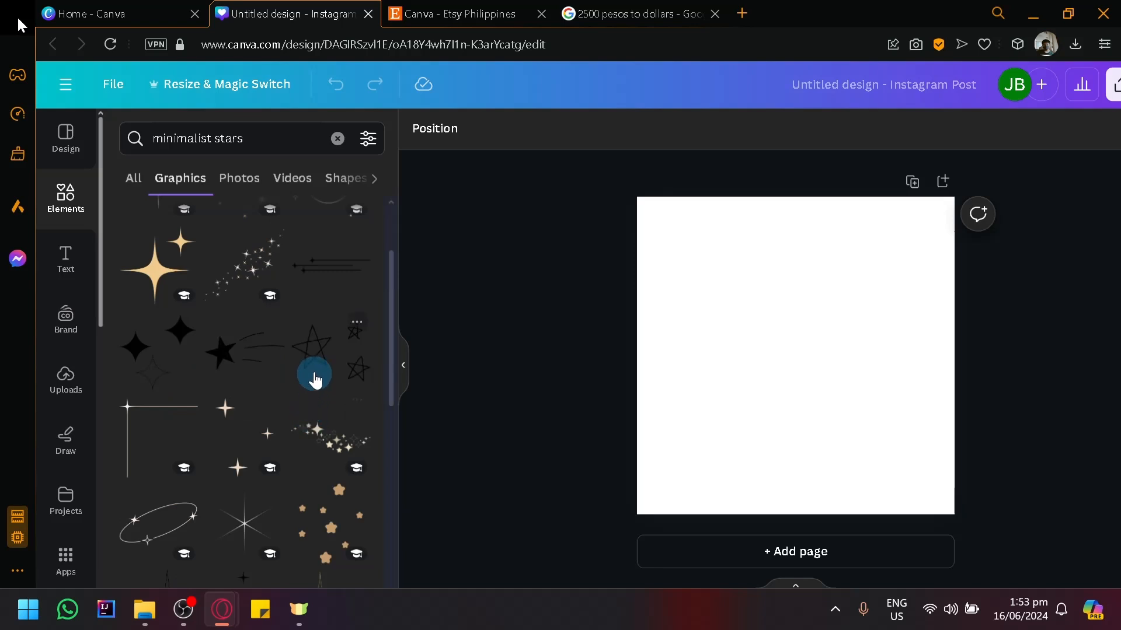
Add the corner-lines graphic with a star to the page's upper-left area and set both its colours to black
left_click_drag(158, 432, 673, 252)
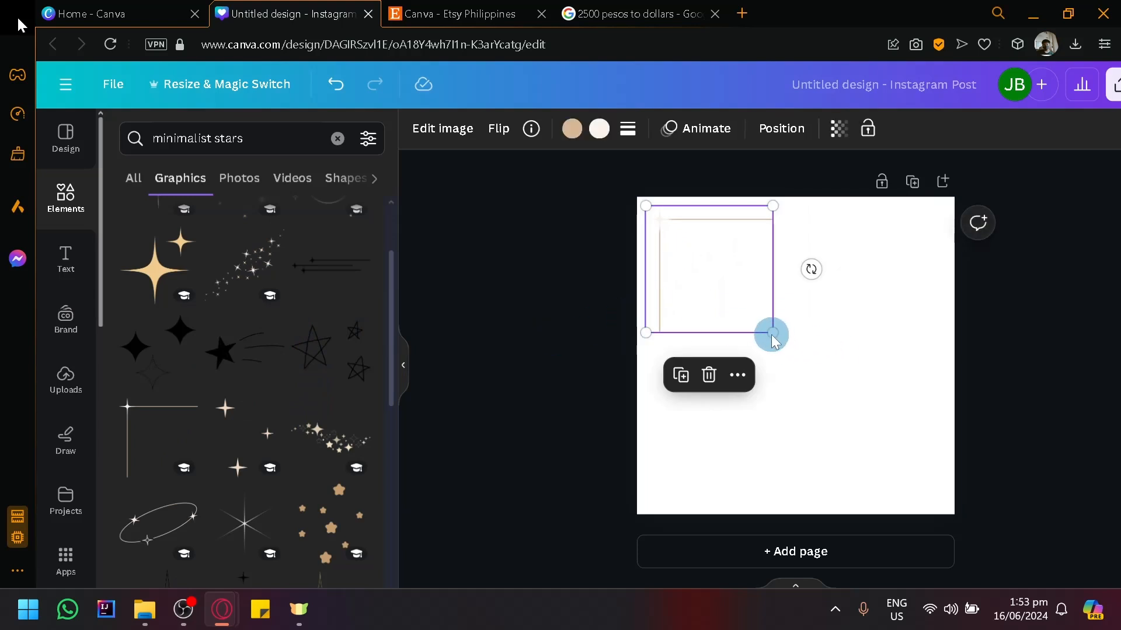
left_click(570, 128)
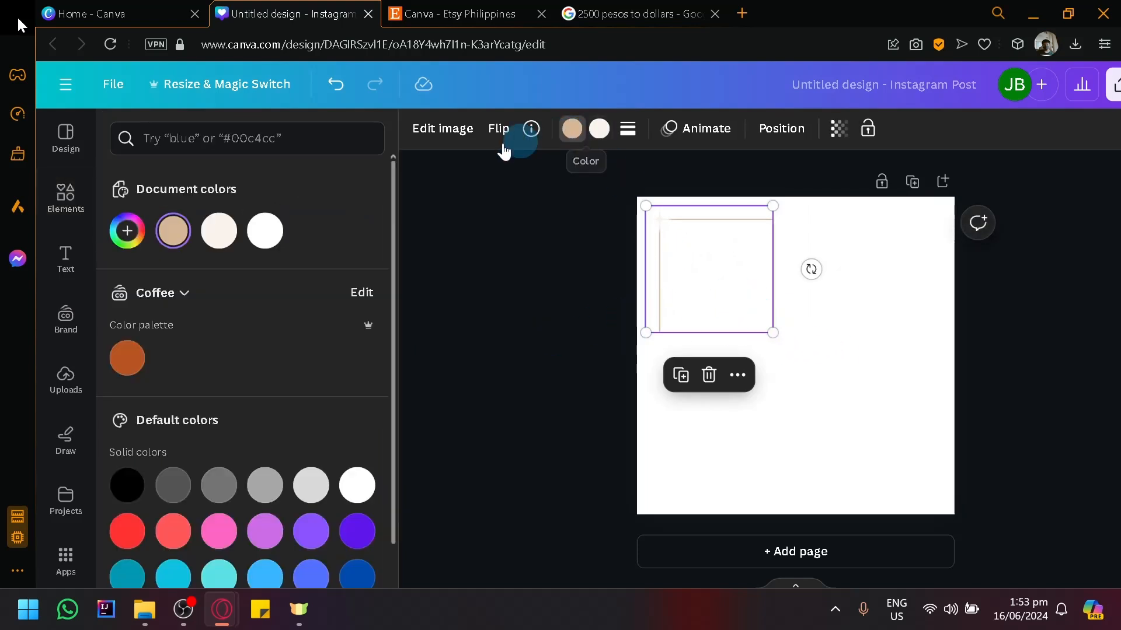
left_click(172, 239)
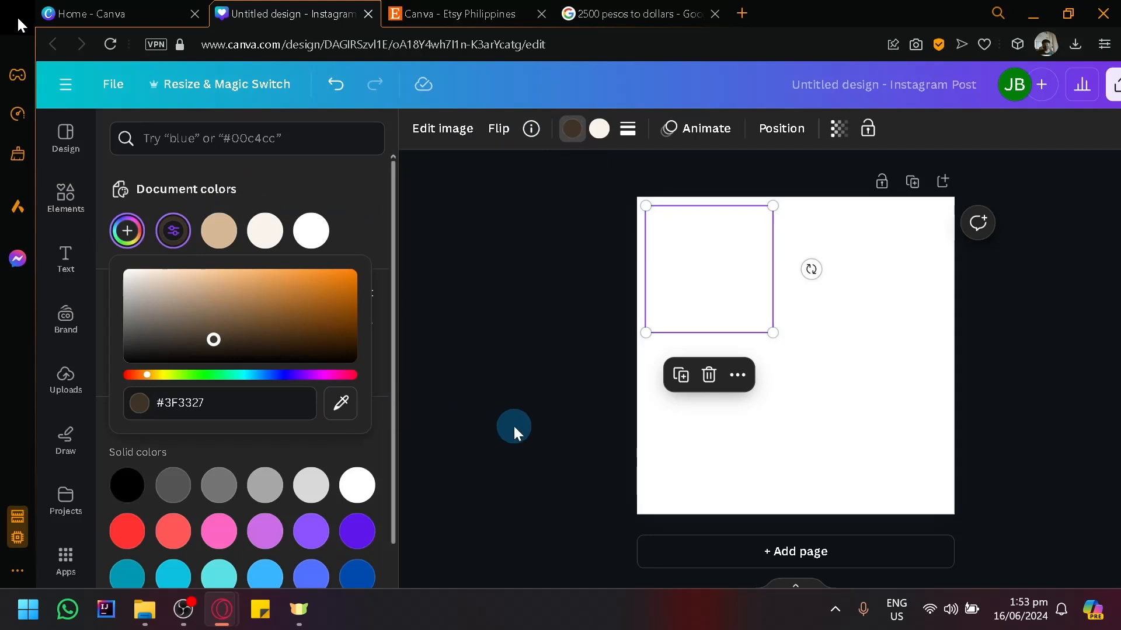
left_click(352, 360)
left_click(534, 202)
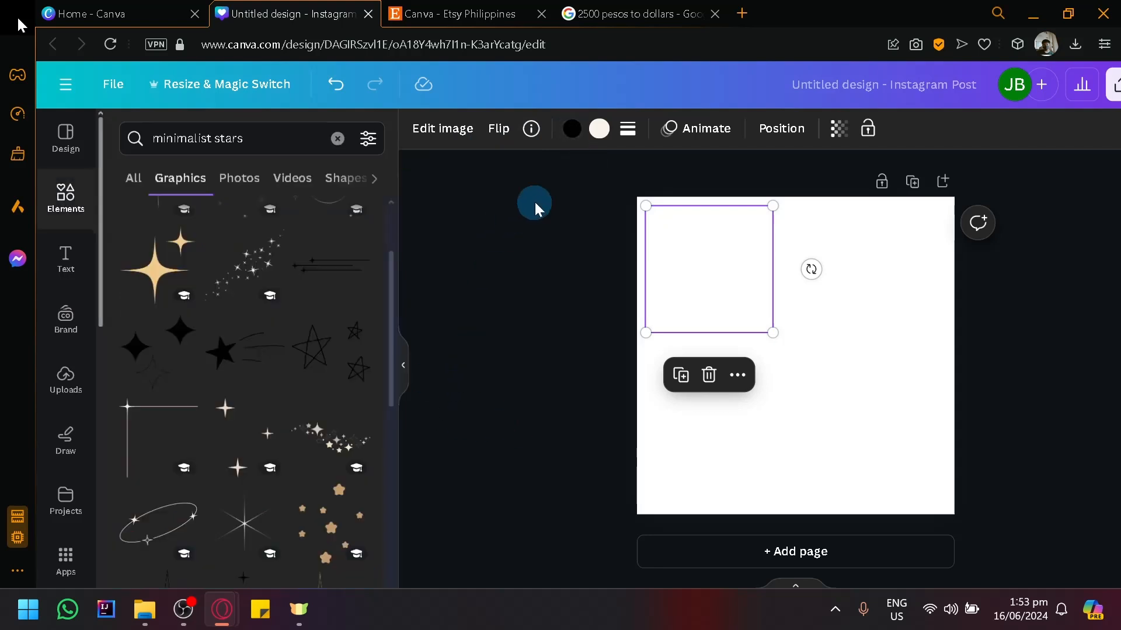
left_click(601, 129)
left_click(178, 240)
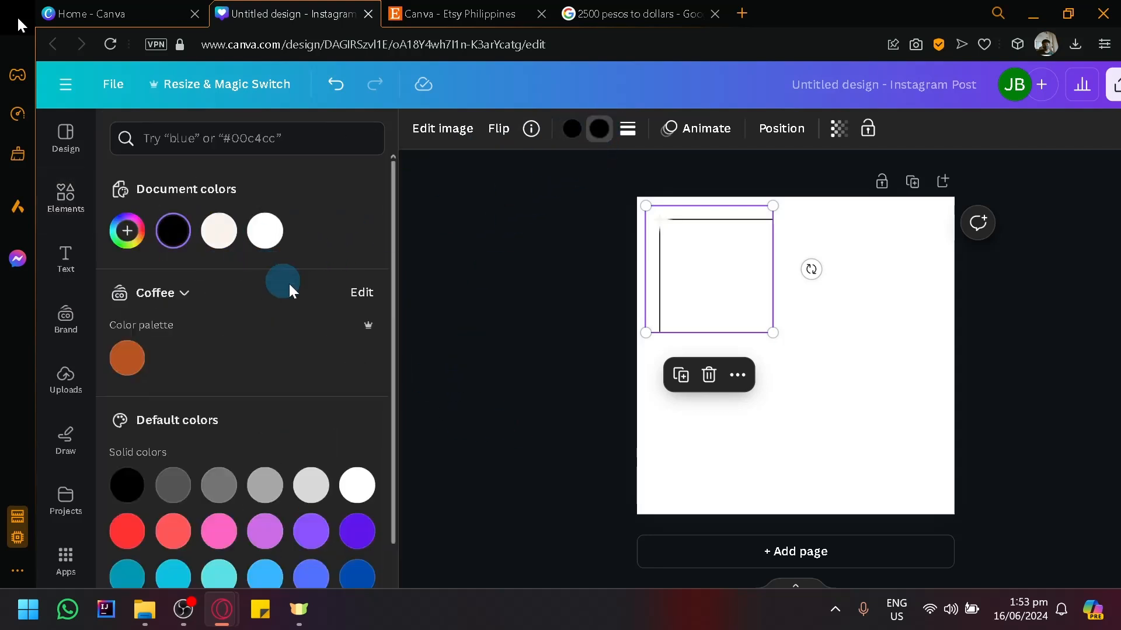
left_click(554, 302)
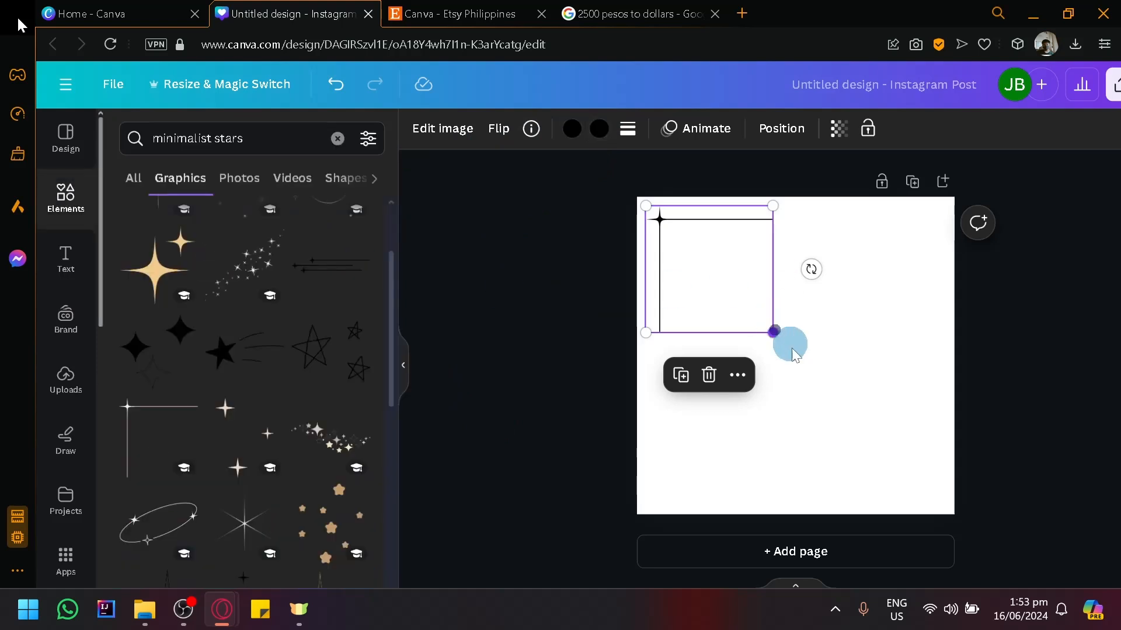
Resize the star corner graphic to about a third of the page width and place it in the page's upper-left corner
left_click_drag(773, 331, 831, 390)
left_click_drag(755, 315, 745, 306)
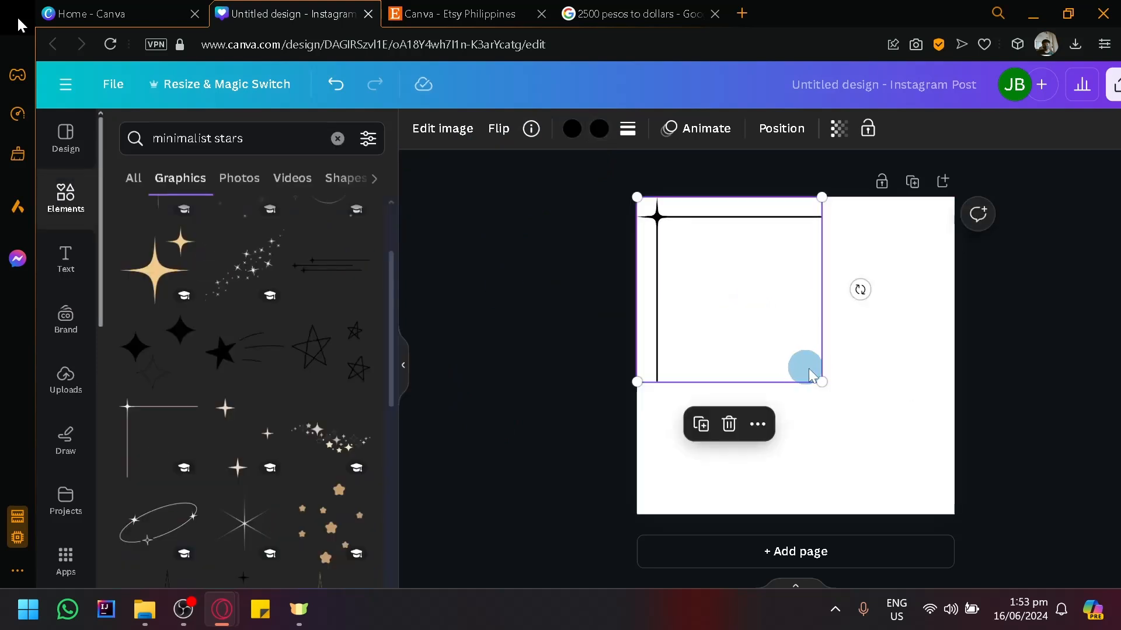
left_click_drag(819, 378, 733, 293)
left_click_drag(685, 258, 692, 267)
left_click(533, 269)
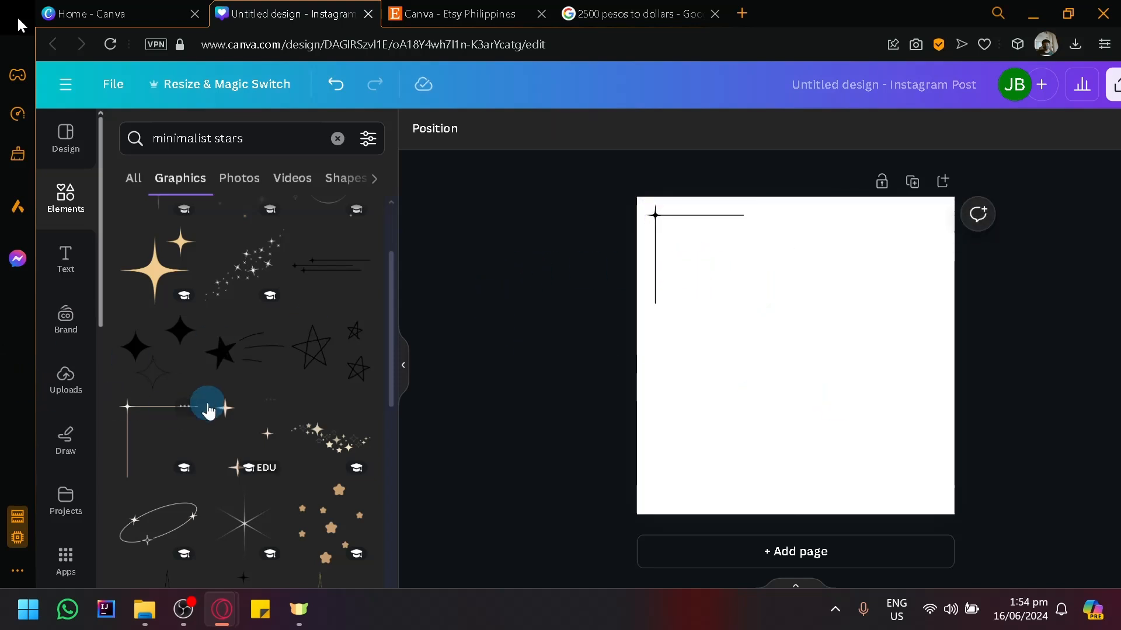
Add the star-tipped lines graphic near the page's lower-right corner and the arch graphic with stars in its upper-right area
scroll(208, 412, "down", 6)
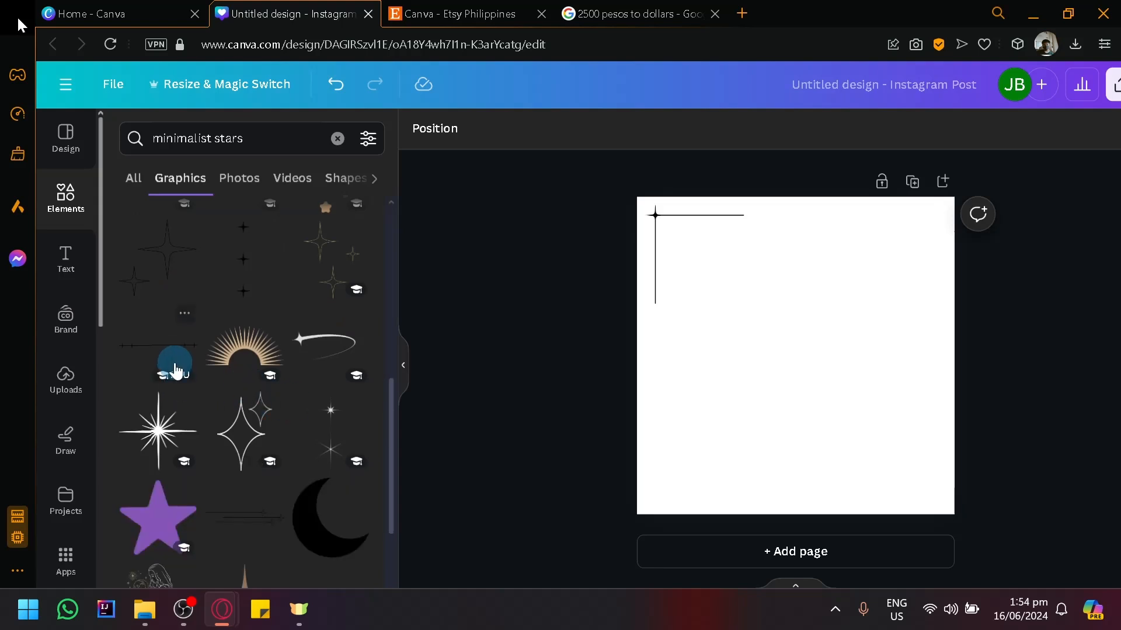
left_click_drag(156, 351, 863, 495)
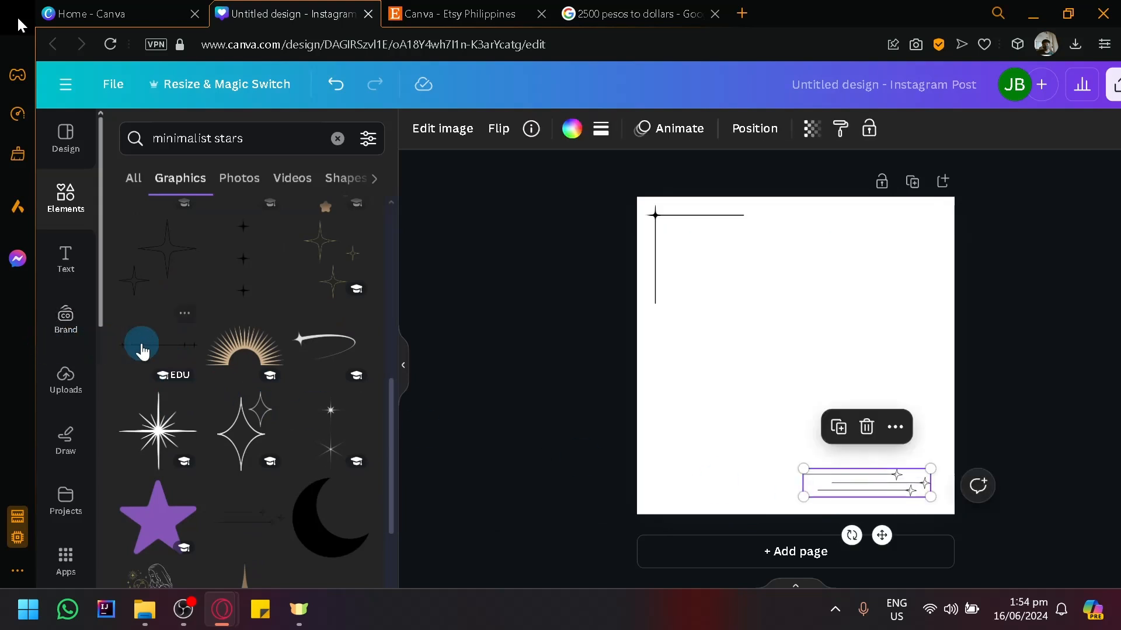
scroll(251, 350, "down", 5)
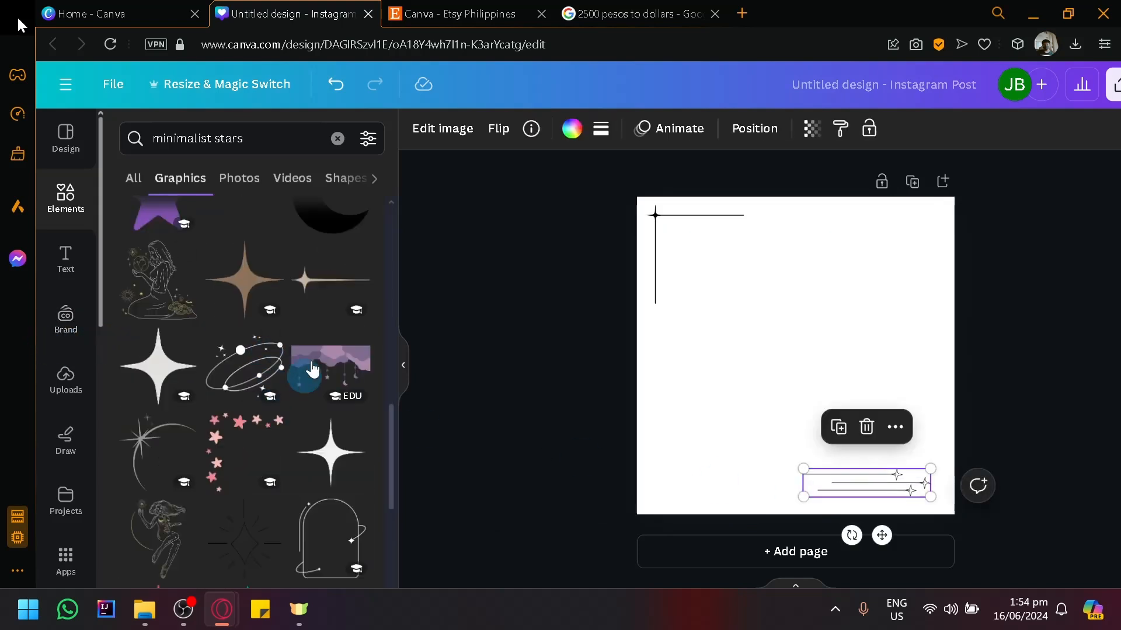
scroll(318, 350, "down", 4)
left_click_drag(336, 309, 847, 308)
left_click(439, 369)
Check the colour options of the star-tipped lines graphic and clear the elements search
scroll(206, 331, "up", 10)
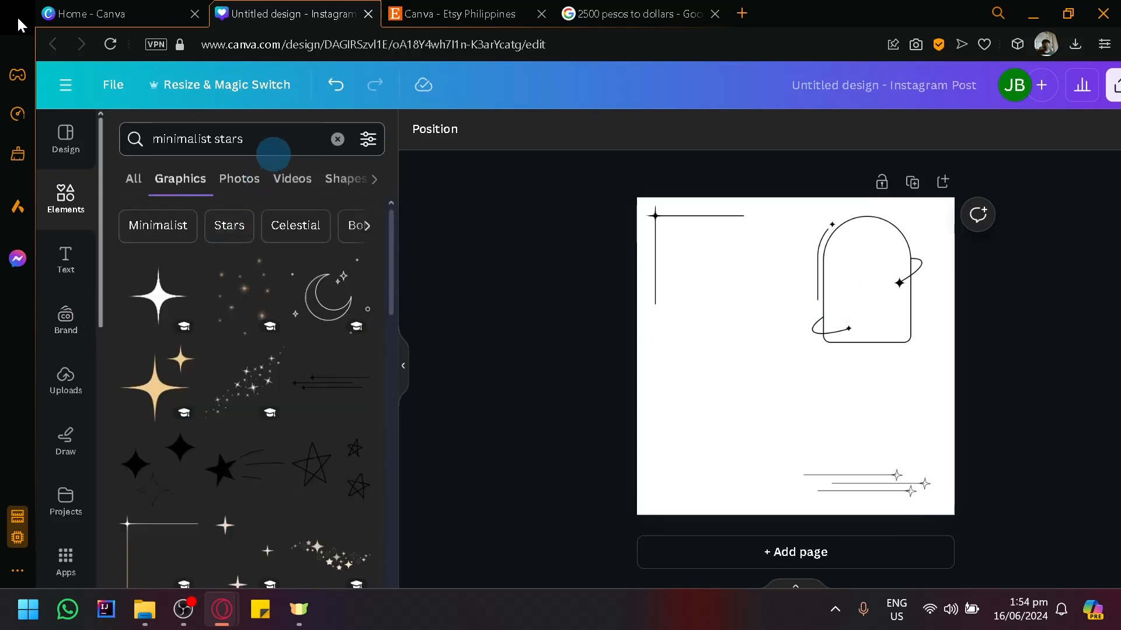
left_click(273, 153)
left_click_drag(244, 140, 150, 138)
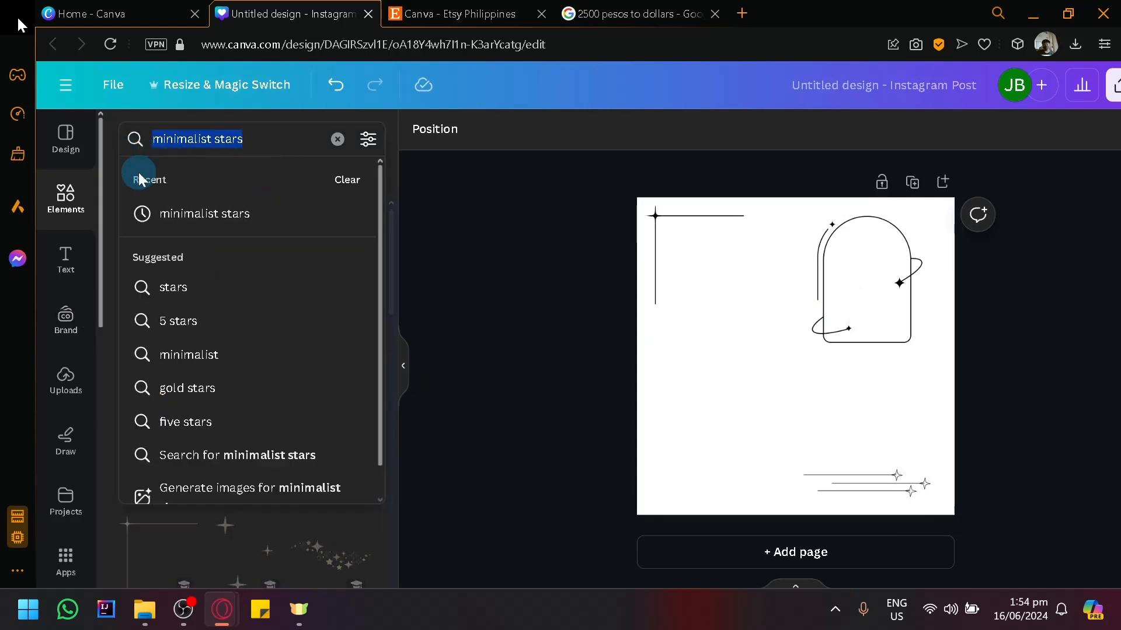
left_click(879, 493)
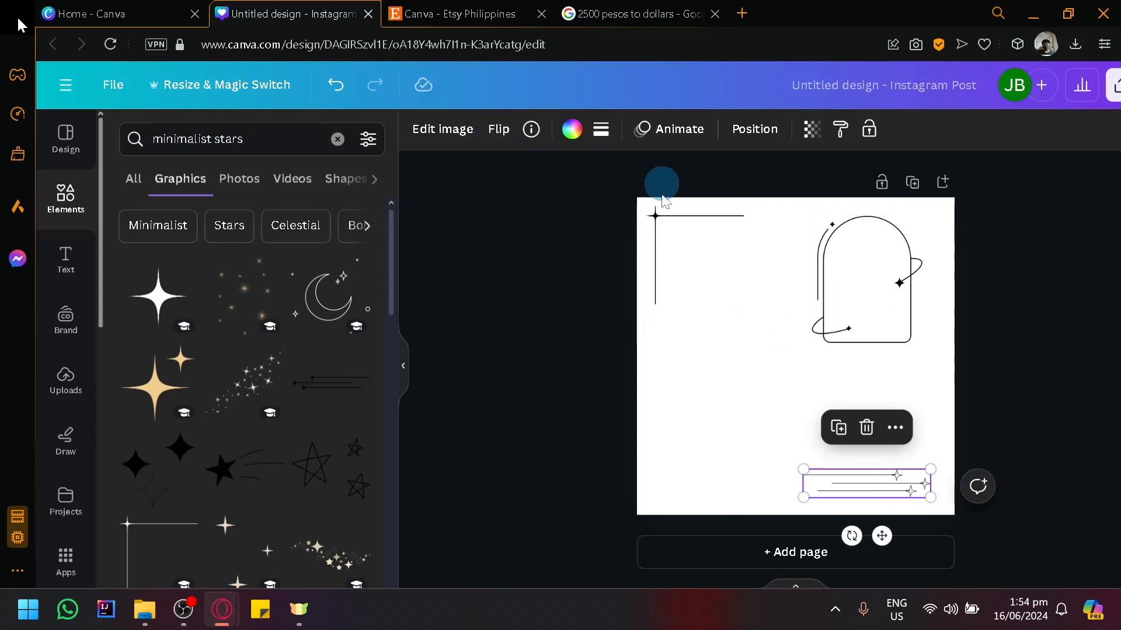
left_click(569, 137)
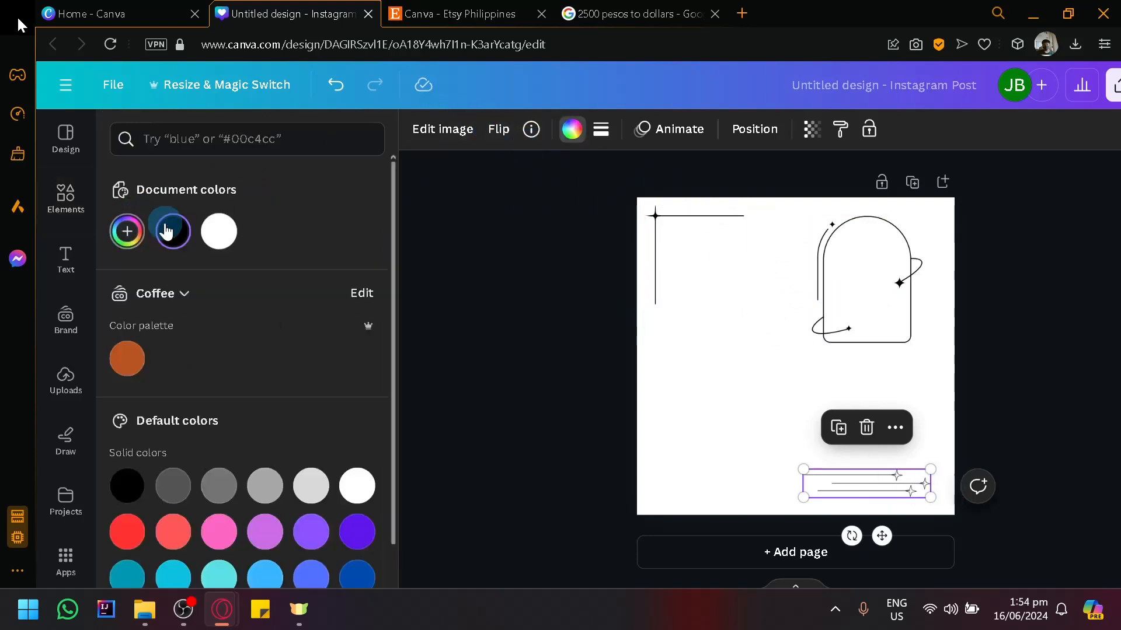
left_click(536, 312)
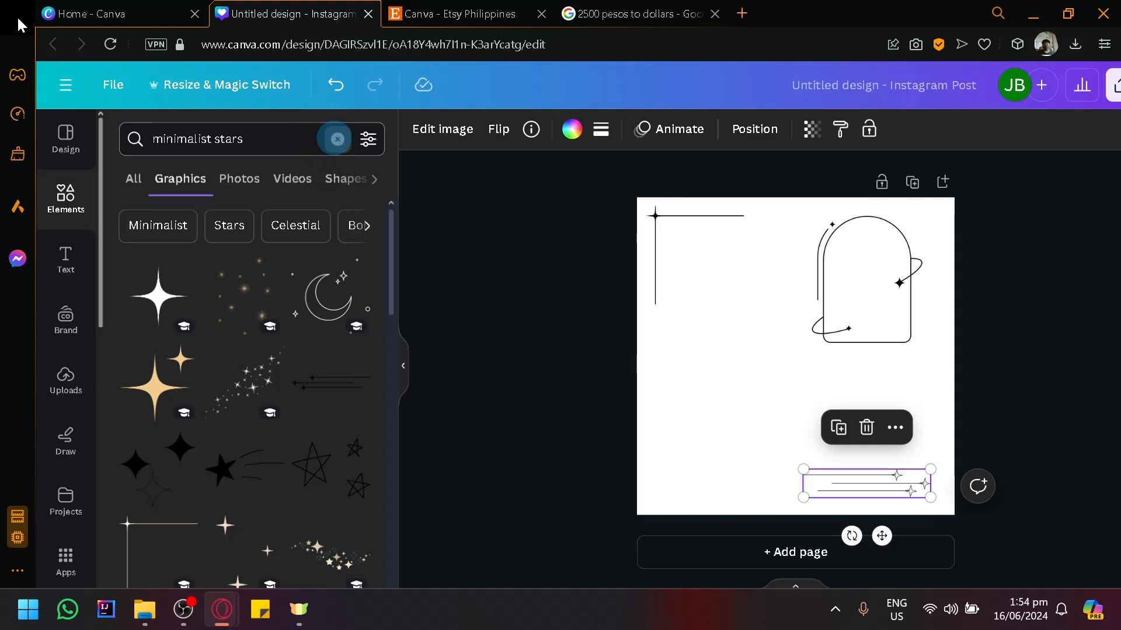
left_click(337, 139)
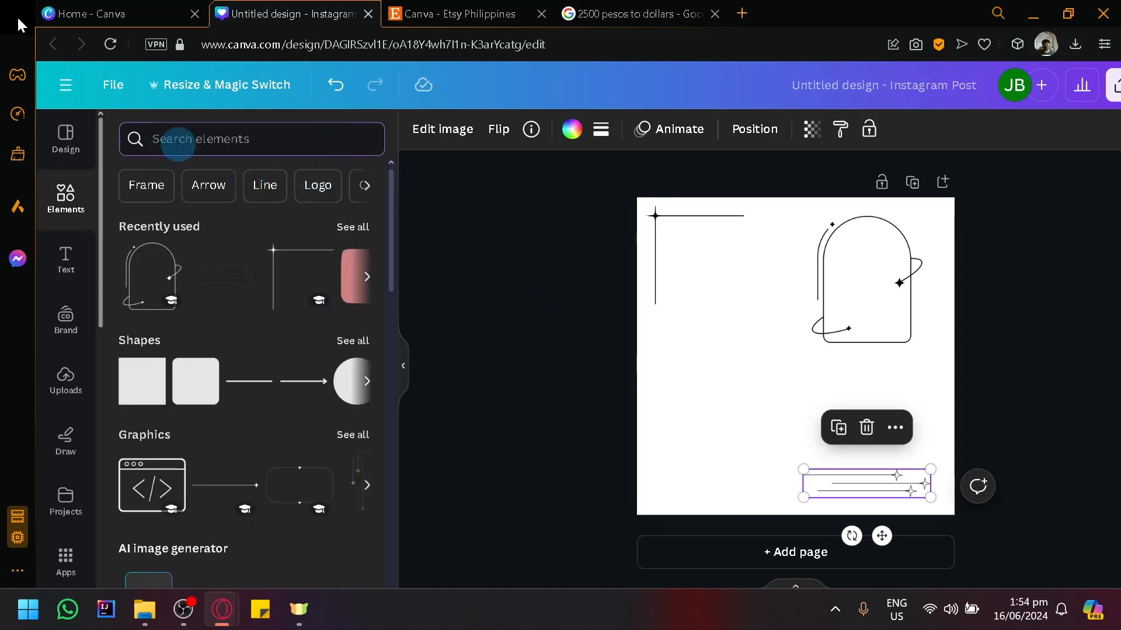
Search the elements for "frame" and look through the full list of frames
type("frame")
key("Return")
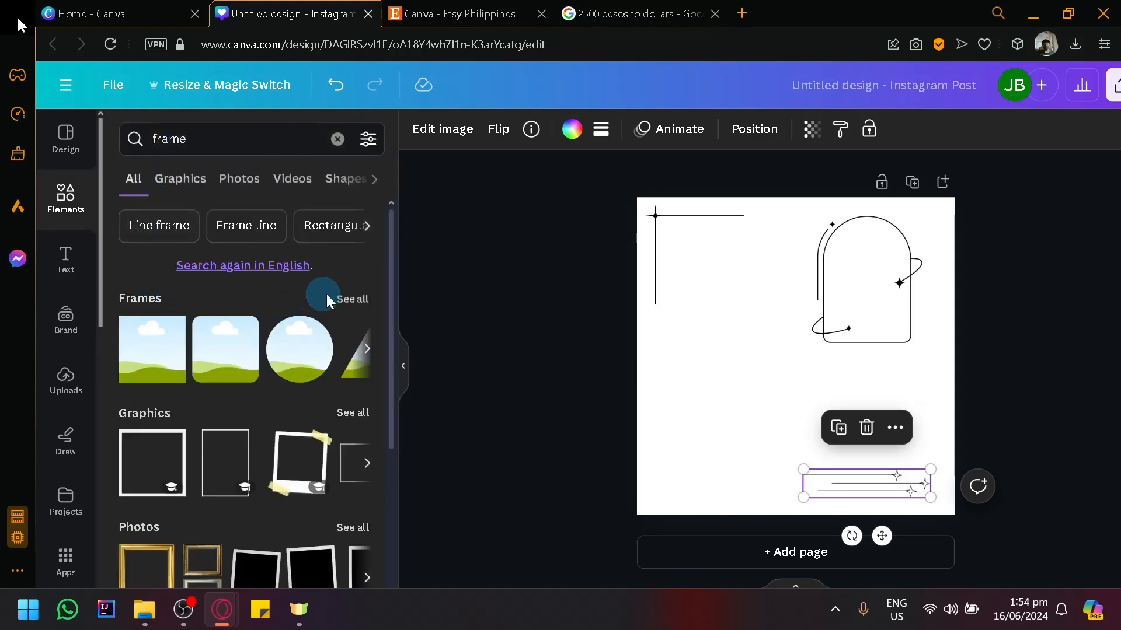
left_click(351, 301)
scroll(342, 371, "down", 6)
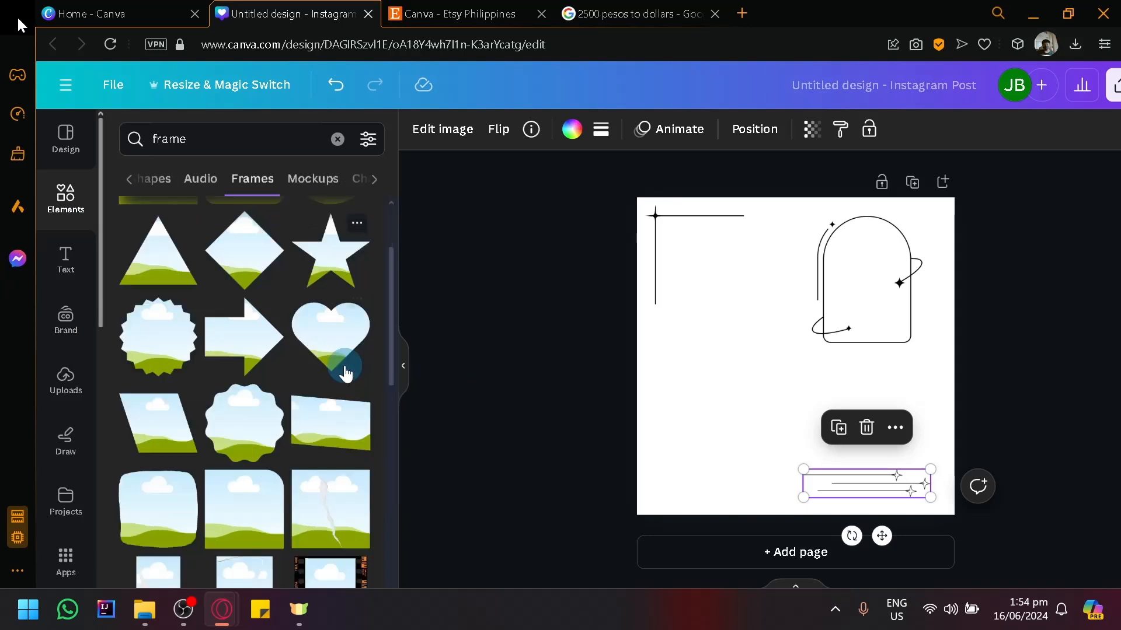
scroll(334, 390, "up", 6)
Try a plain square frame, delete it, and place a rounded square frame about 614 px wide over the page's lower-left area
left_click_drag(156, 290, 694, 351)
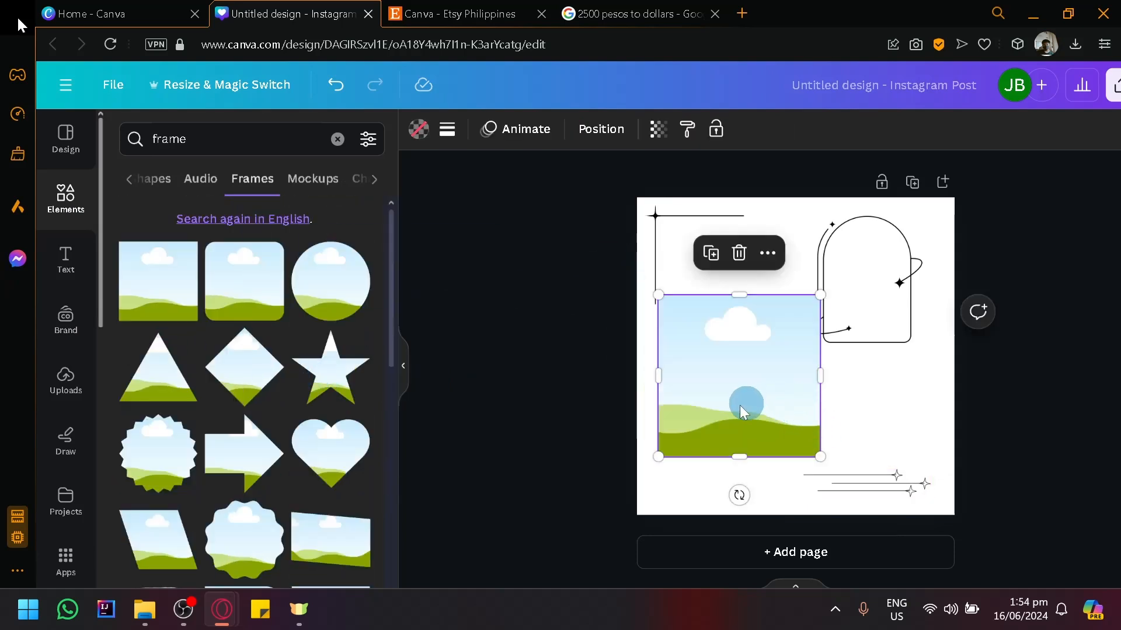
key("Delete")
left_click_drag(230, 282, 690, 357)
left_click_drag(827, 473, 846, 489)
left_click_drag(795, 440, 785, 423)
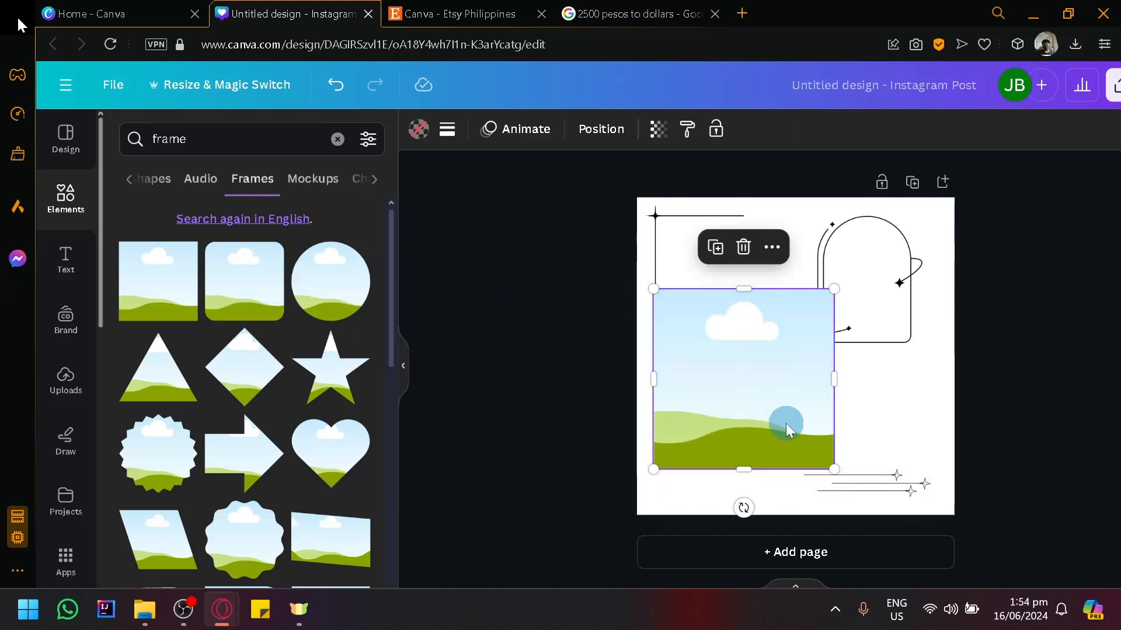
Send the rounded frame behind all other elements, narrow it to a portrait shape and move it slightly down
left_click(601, 128)
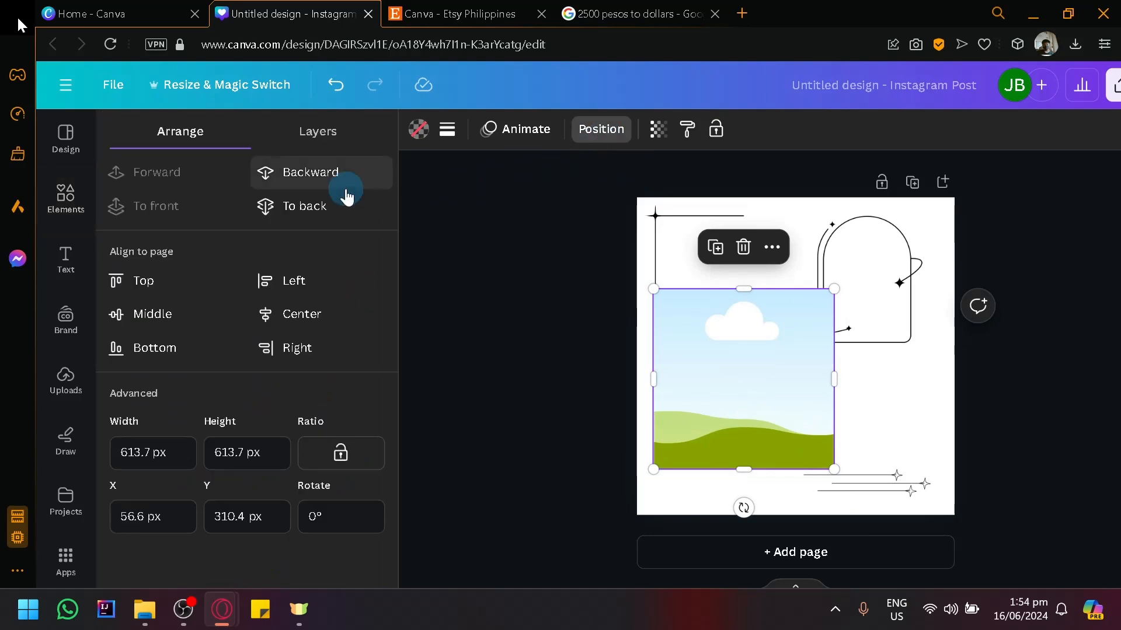
left_click(340, 205)
left_click(1015, 471)
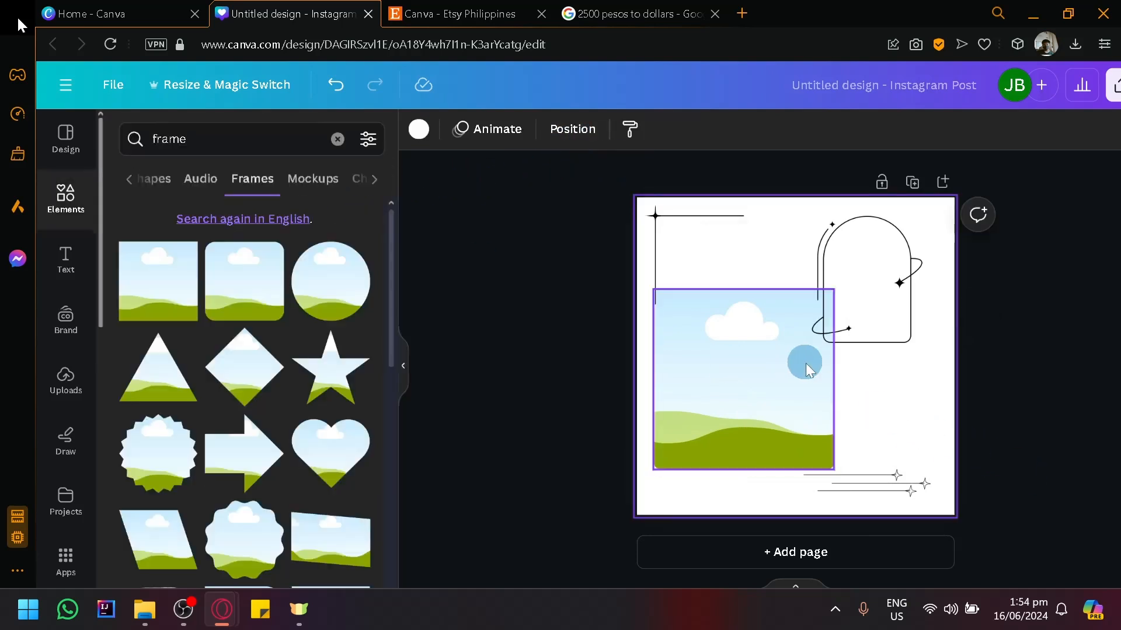
left_click_drag(804, 358, 758, 422)
left_click(875, 325)
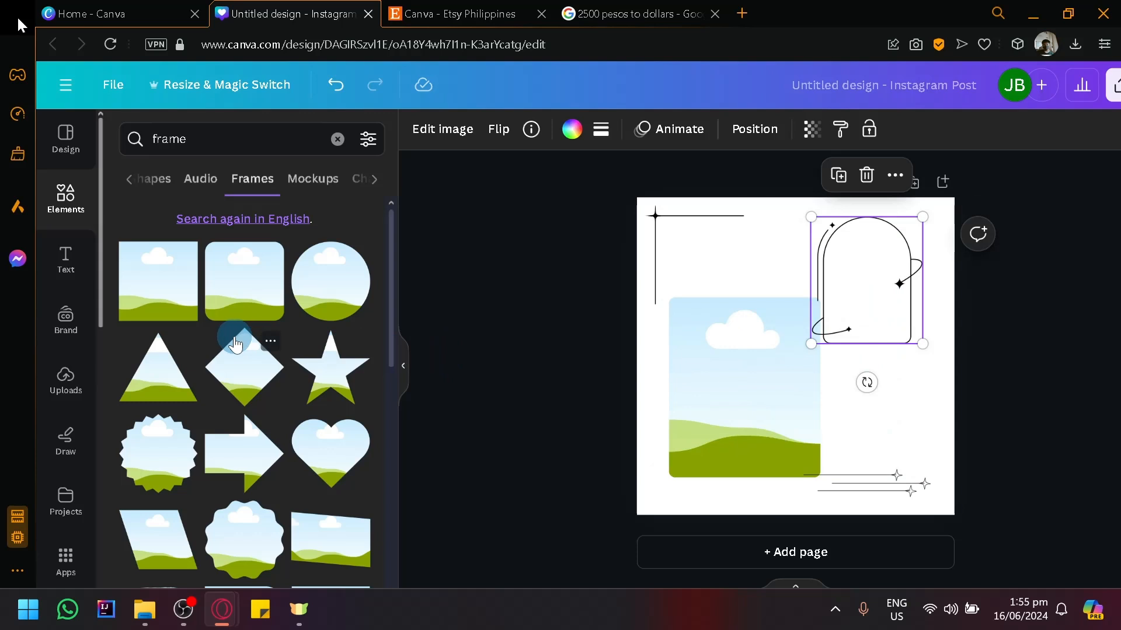
Look through the available frame shapes for one to fit the arch, and move the arch graphic slightly down
scroll(235, 345, "down", 10)
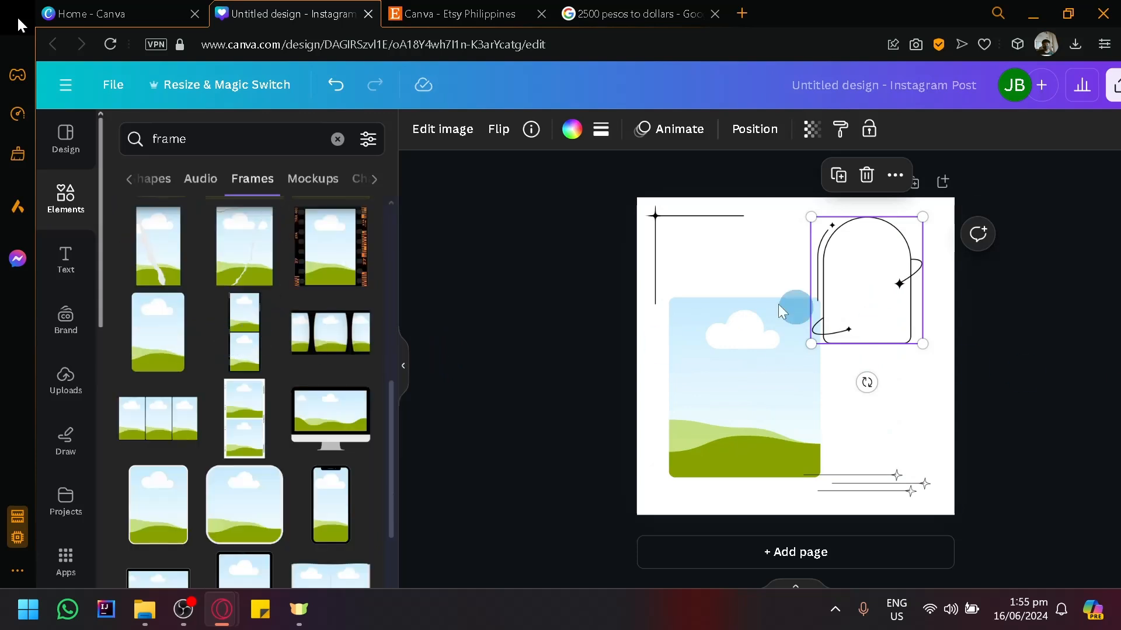
scroll(205, 350, "down", 5)
scroll(205, 358, "down", 4)
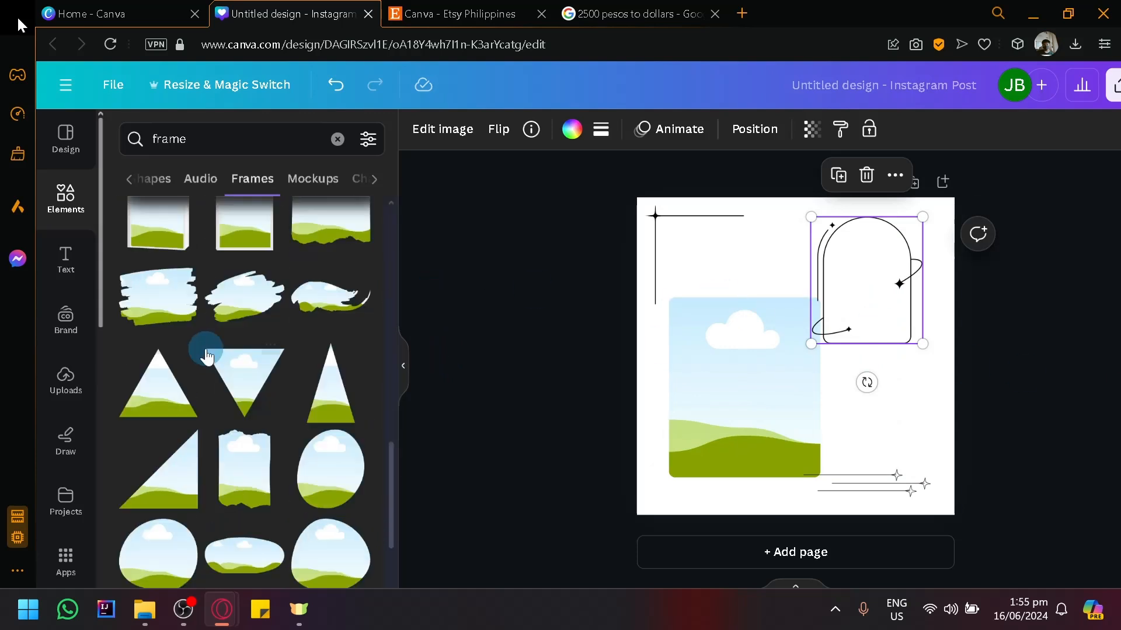
scroll(225, 336, "down", 10)
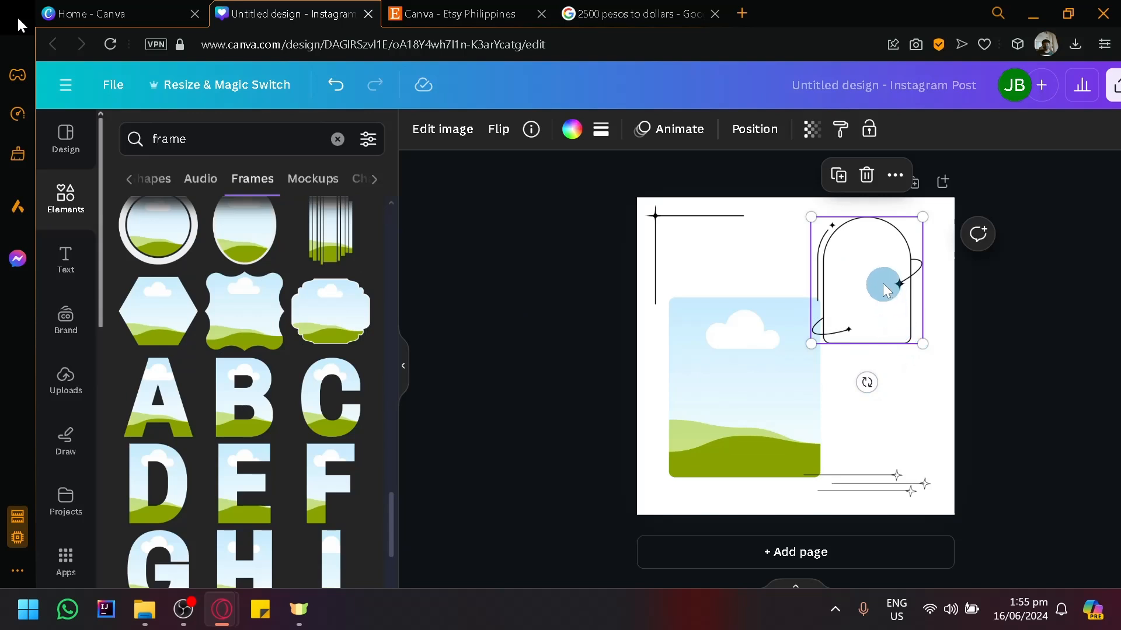
left_click_drag(882, 283, 883, 311)
scroll(147, 350, "down", 6)
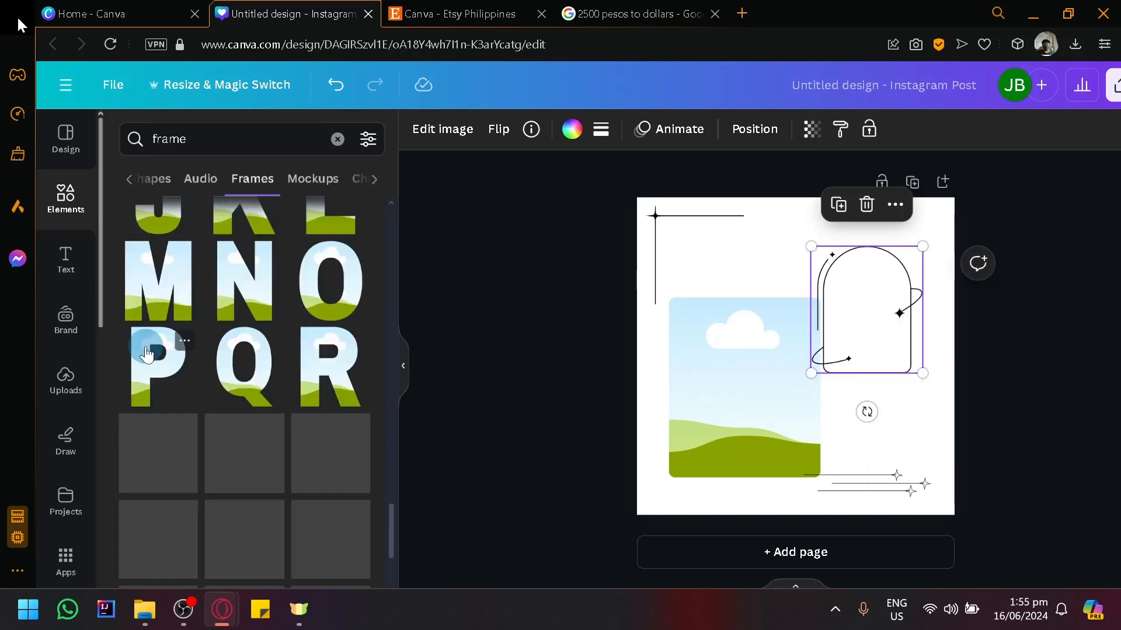
scroll(199, 384, "down", 10)
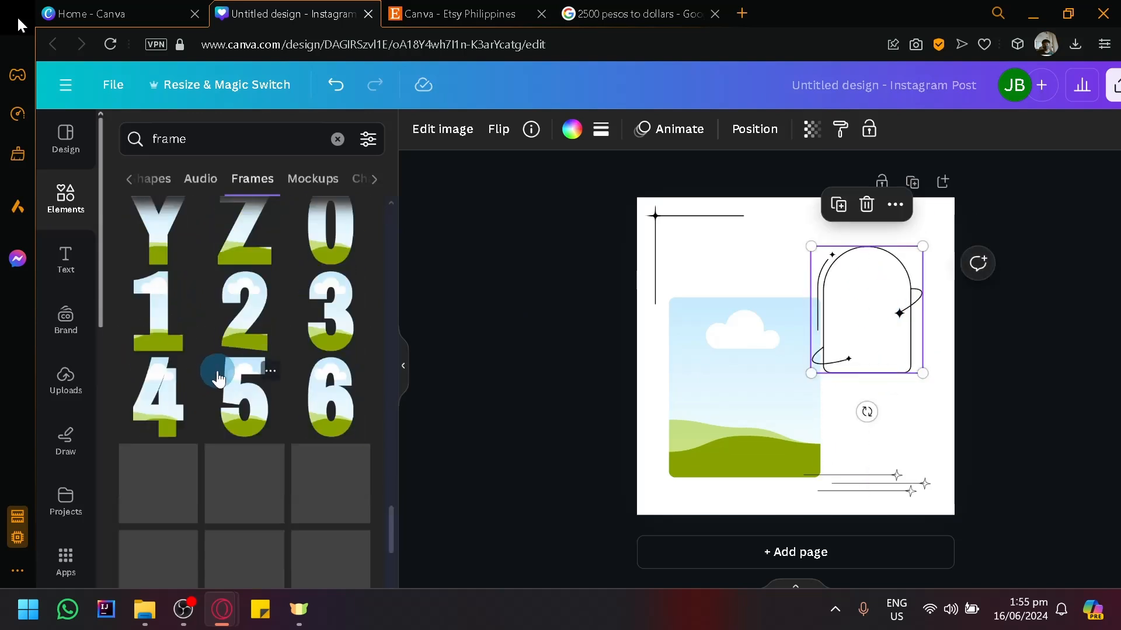
scroll(240, 384, "up", 15)
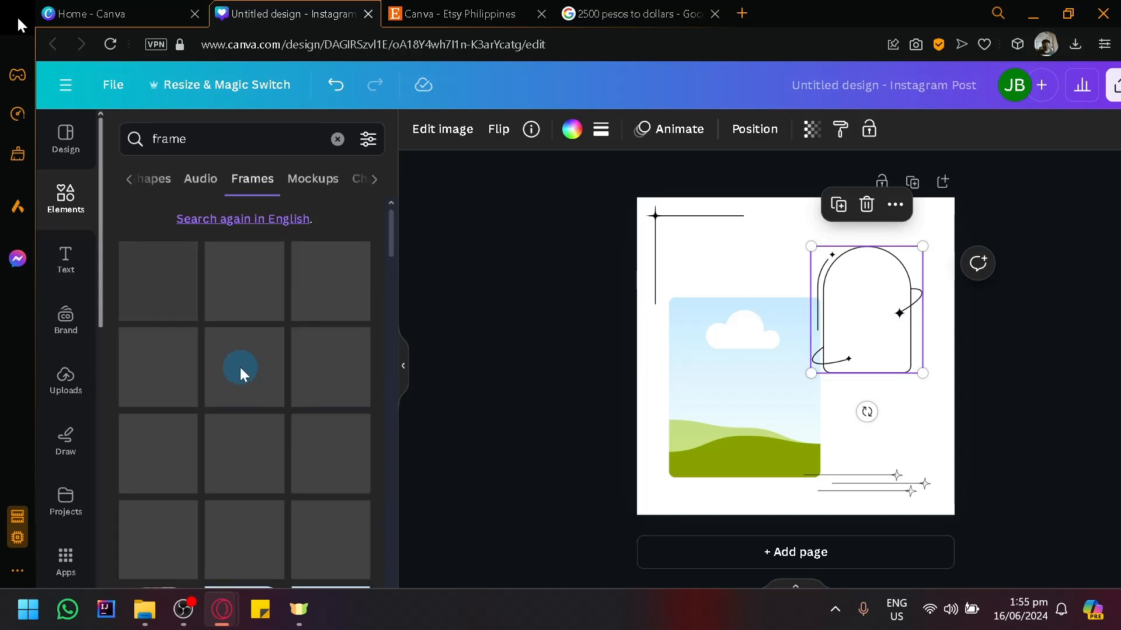
Place a second frame of about 282 × 351 px inside the arch graphic and send it to the back
left_click_drag(197, 302, 827, 371)
left_click_drag(872, 447, 875, 342)
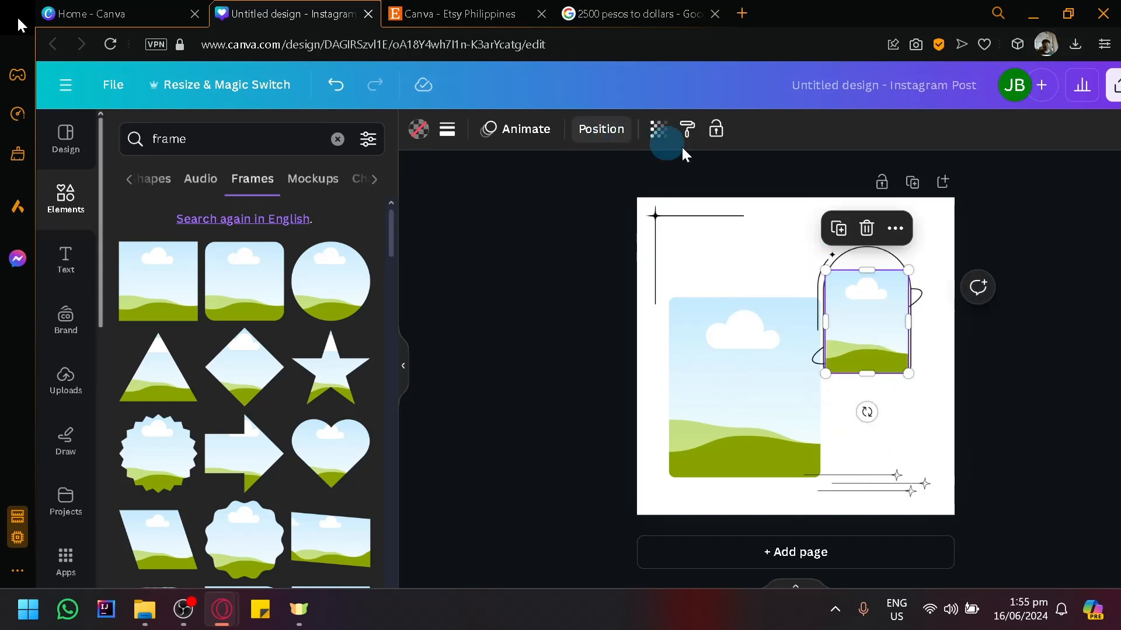
left_click(592, 135)
left_click(305, 208)
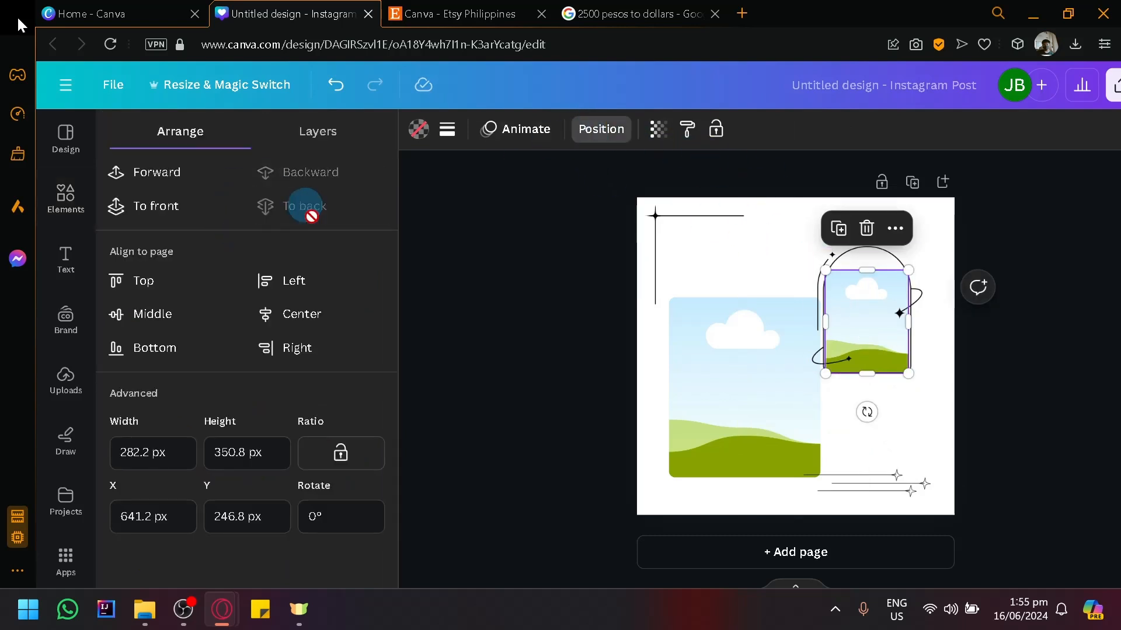
left_click(528, 321)
left_click(967, 416)
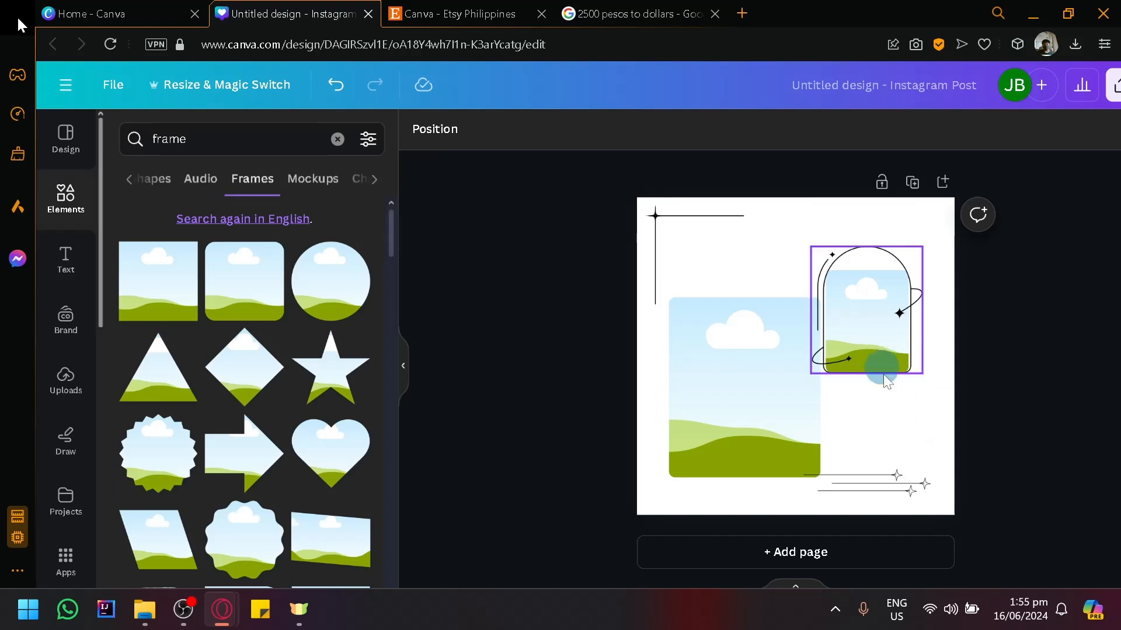
Move the large frame, the arch graphic and the frame inside it slightly up together
left_click_drag(896, 410, 731, 326)
left_click_drag(841, 336, 842, 321)
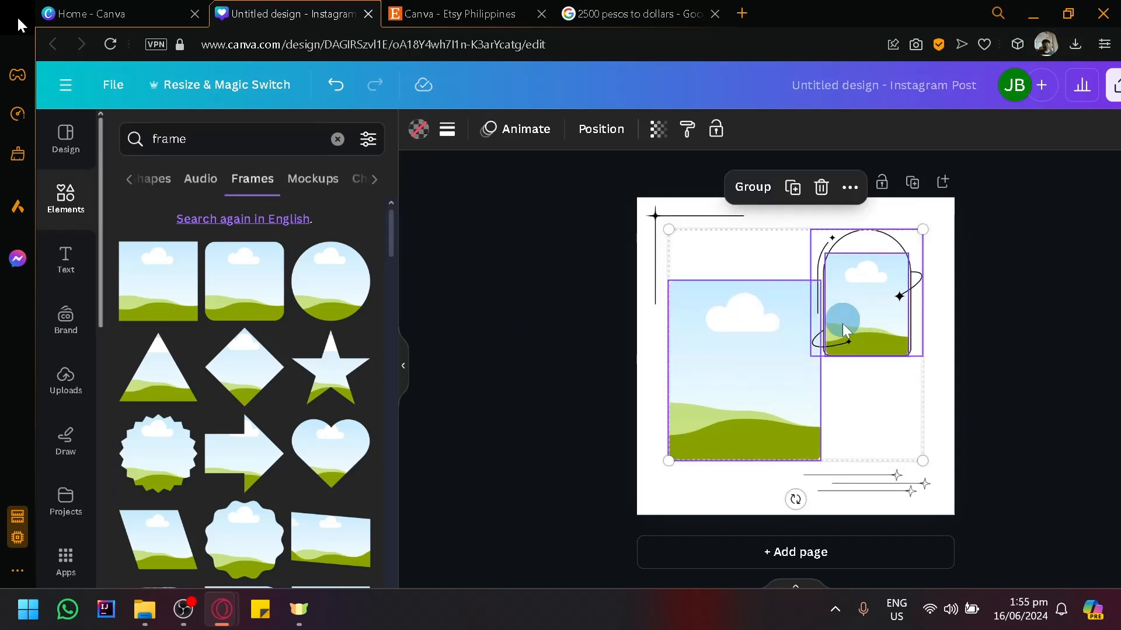
left_click(833, 383)
Enlarge the large frame slightly and shift it right, and raise the arch graphic with its frame close to the page's top edge
left_click(806, 393)
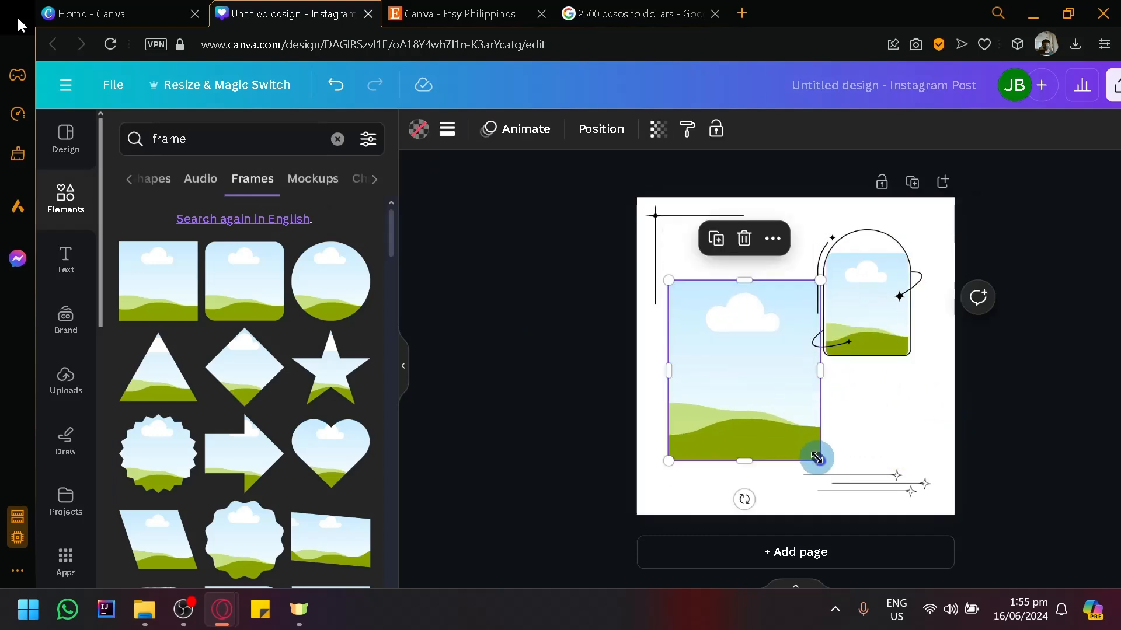
left_click_drag(816, 457, 823, 466)
left_click_drag(774, 402, 811, 397)
left_click(911, 390)
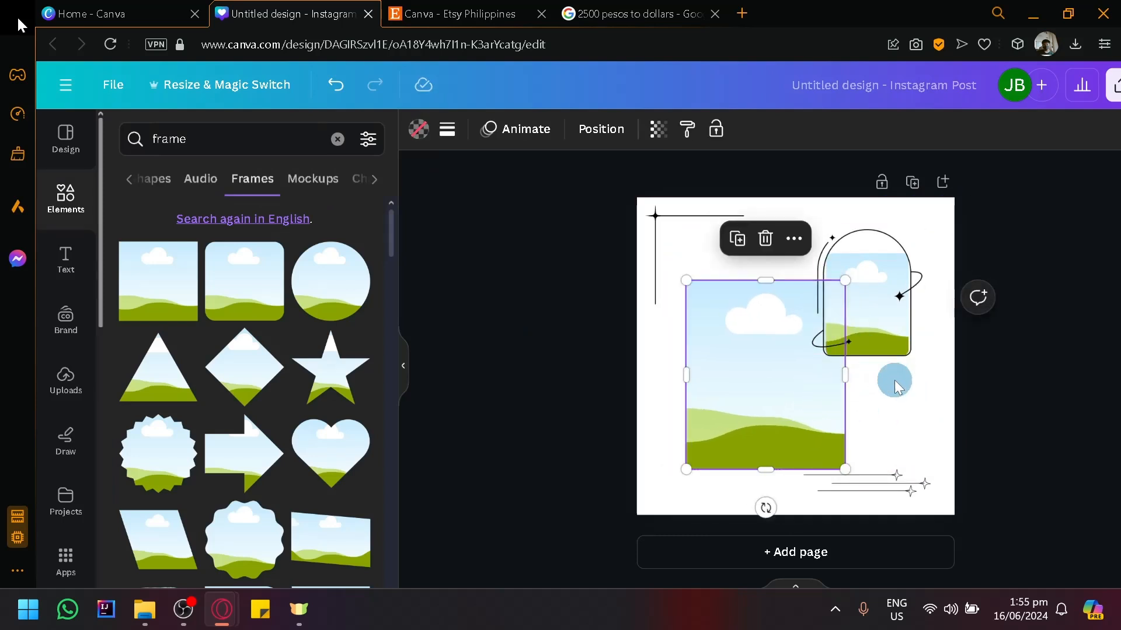
left_click_drag(896, 325, 897, 303)
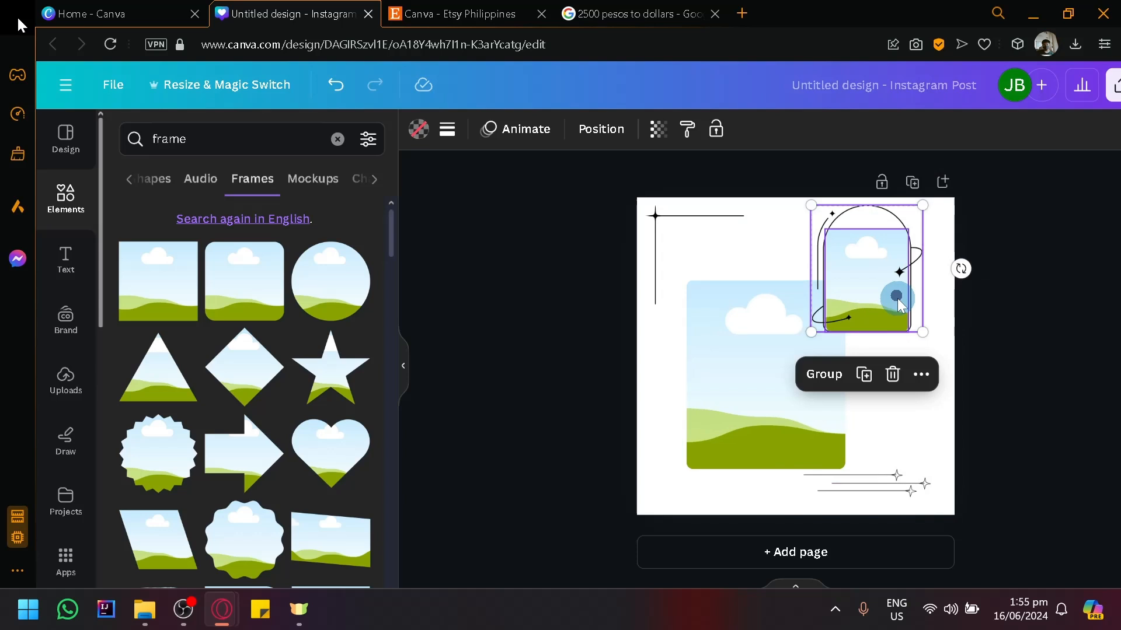
left_click(901, 448)
Look through the text styles and font combinations, and add a heading to the page
left_click(62, 260)
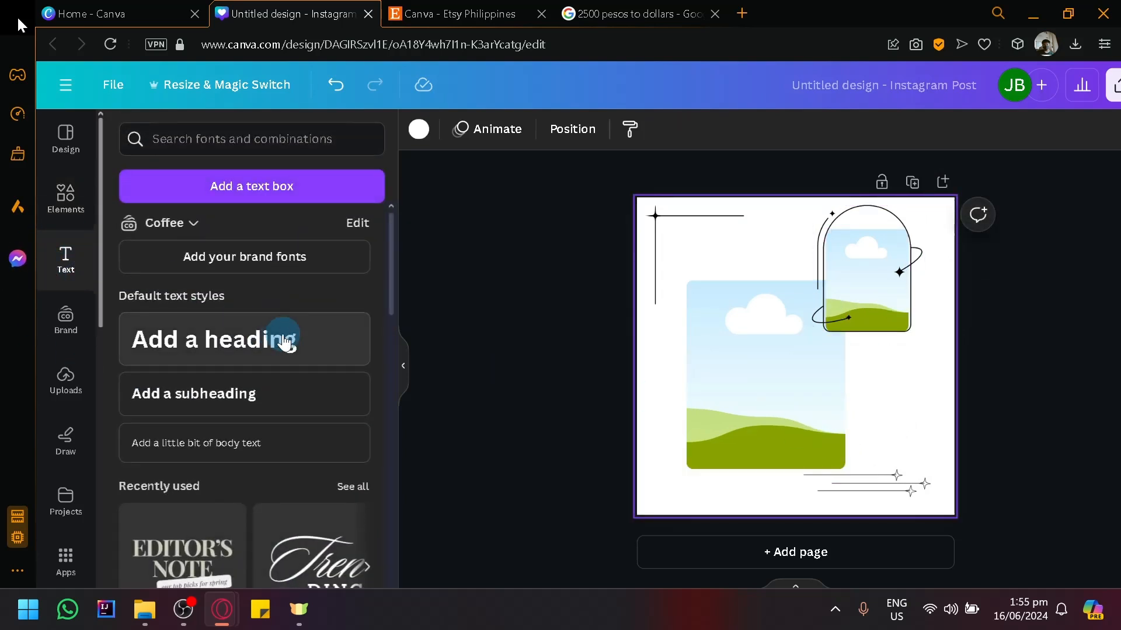
scroll(284, 343, "down", 10)
scroll(278, 348, "down", 7)
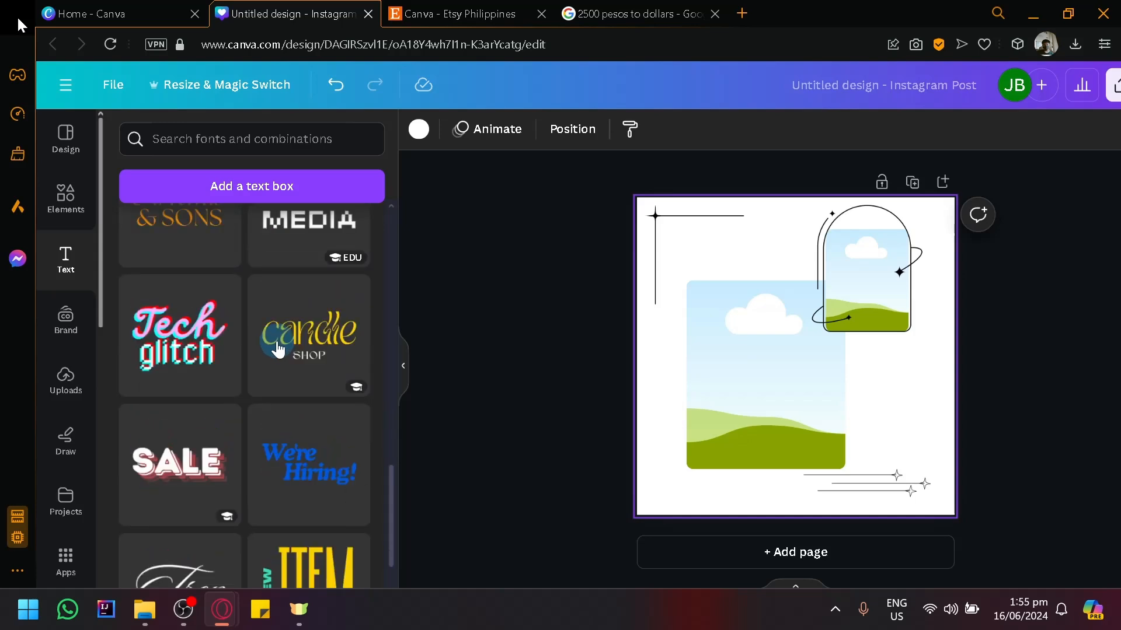
scroll(278, 347, "up", 15)
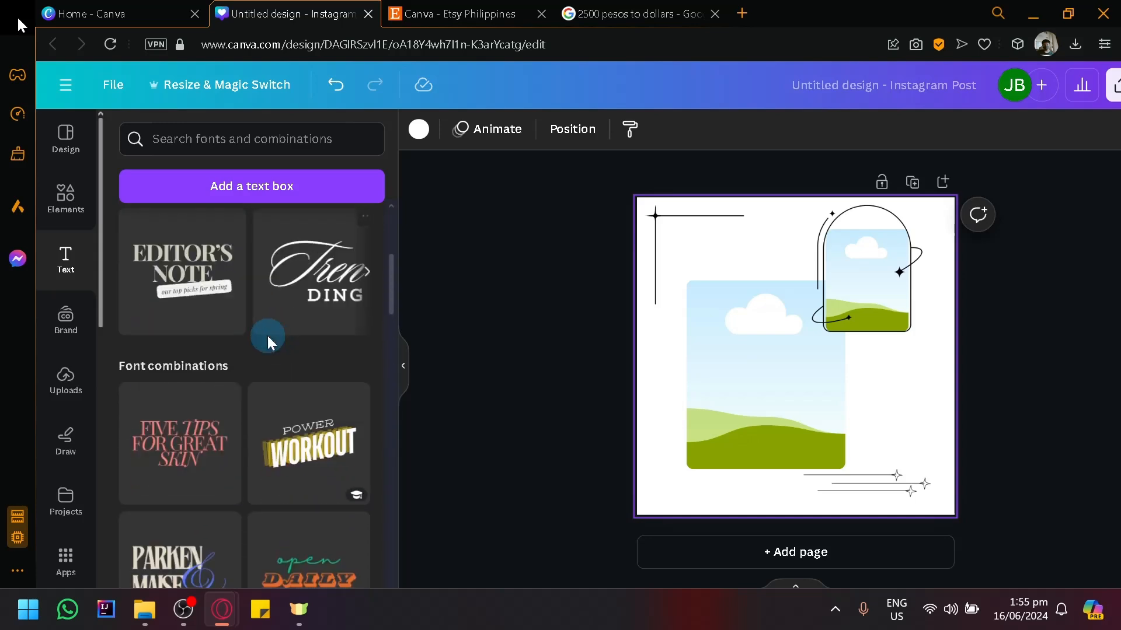
scroll(257, 350, "down", 4)
scroll(246, 359, "up", 10)
left_click(248, 338)
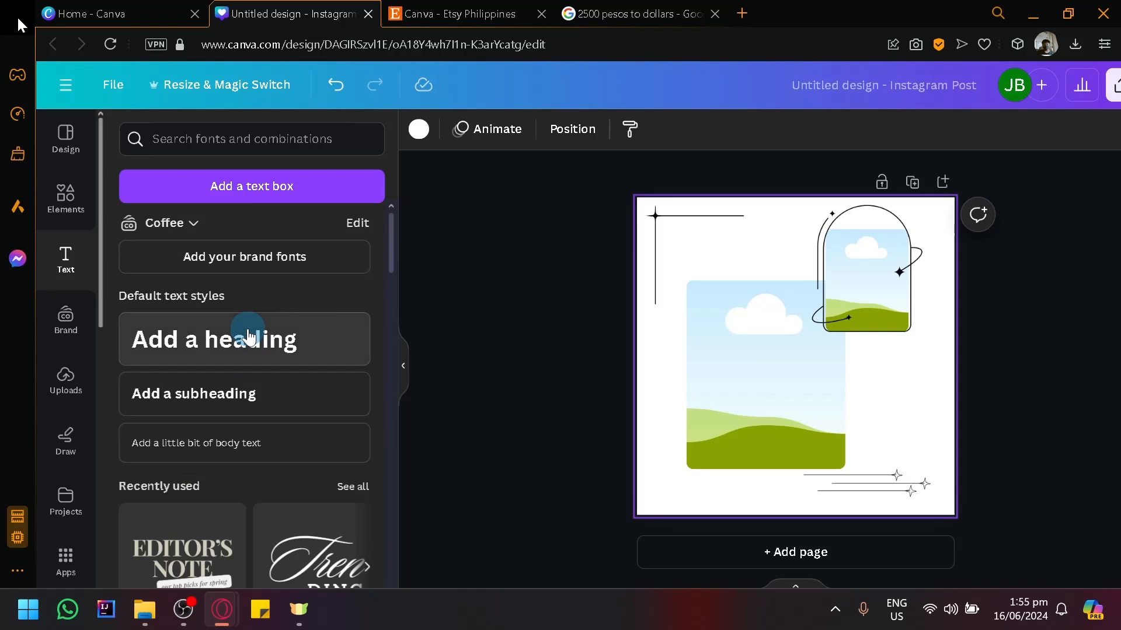
Set the heading's font to Brittany
left_click(484, 133)
scroll(292, 327, "down", 3)
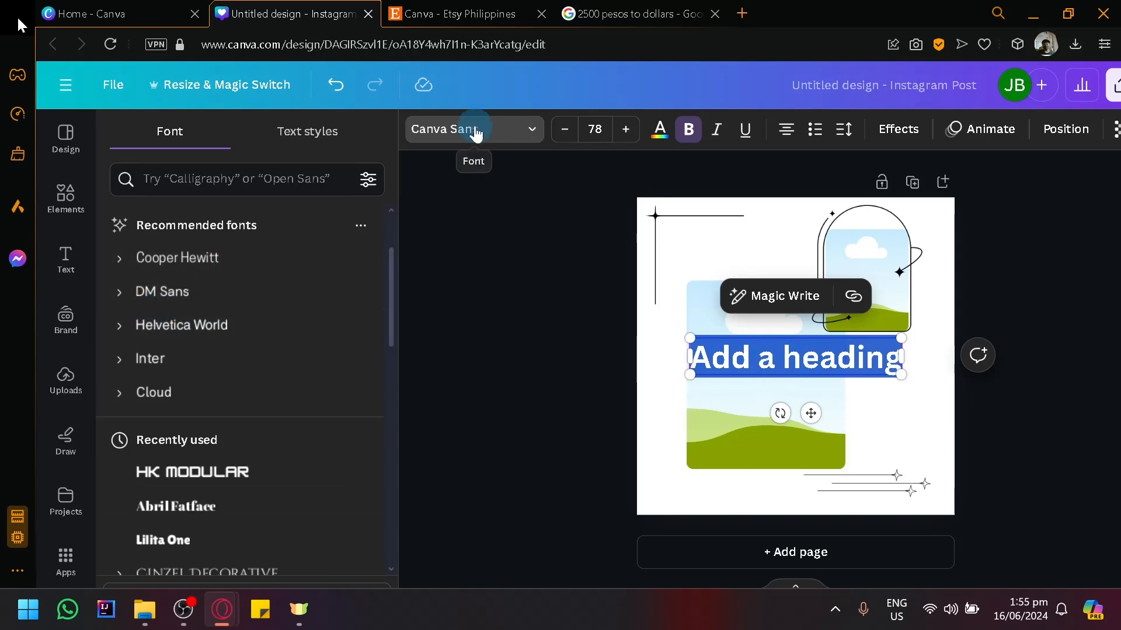
scroll(227, 303, "down", 5)
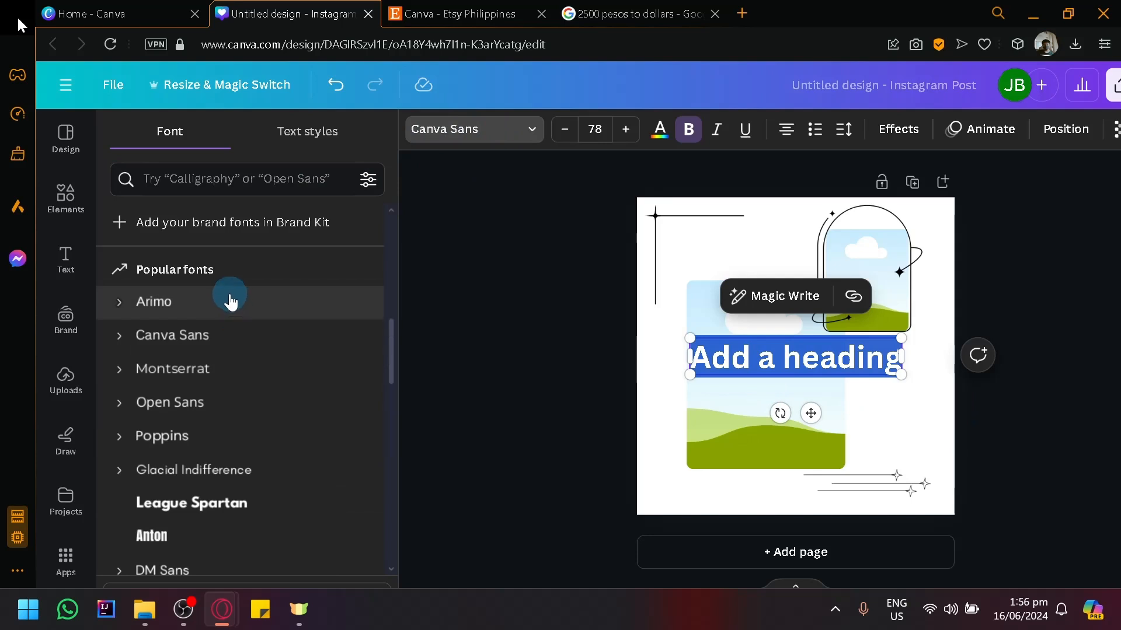
scroll(231, 299, "down", 5)
left_click(234, 431)
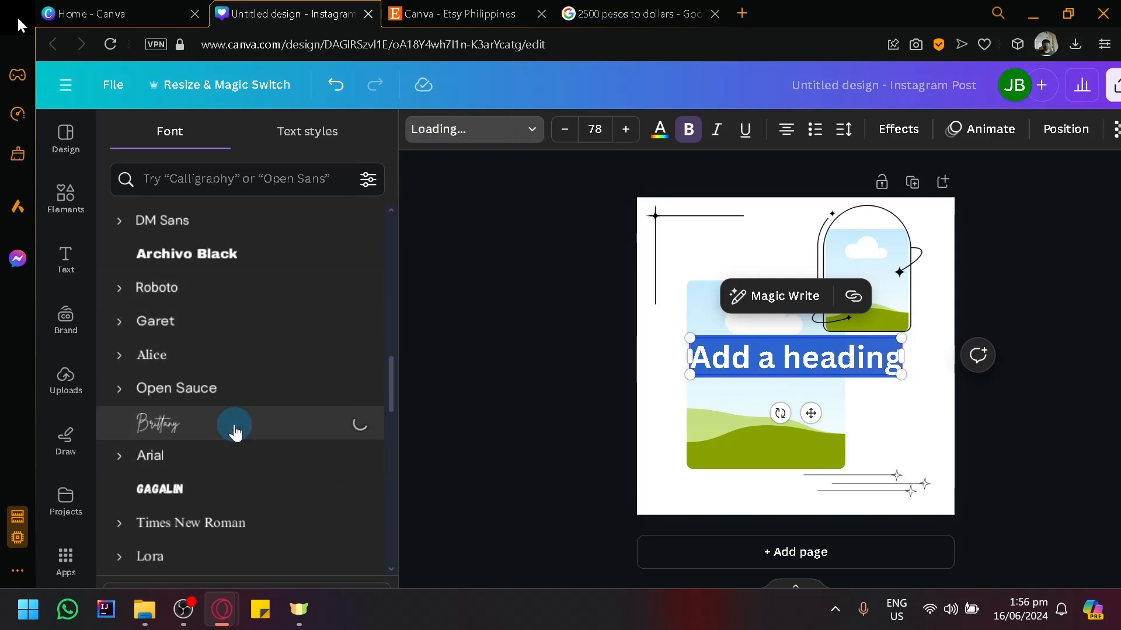
left_click(570, 373)
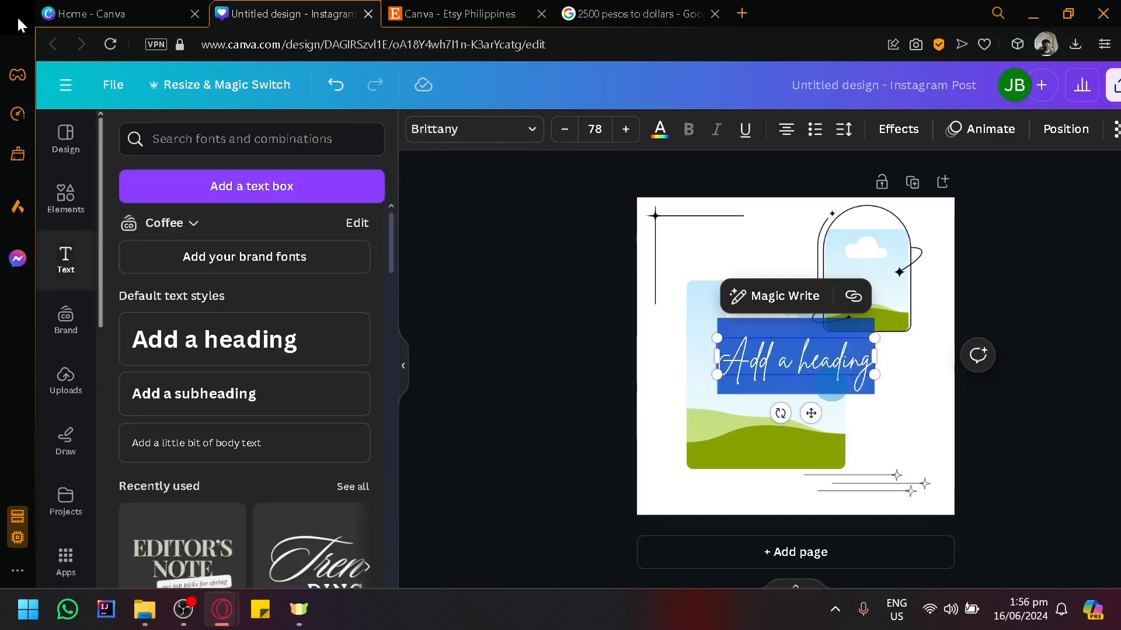
Replace the heading text with "Popular" and place it over the large frame's lower-right corner, just above the star-tipped lines
left_click(826, 379)
triple_click(836, 349)
type("Popular")
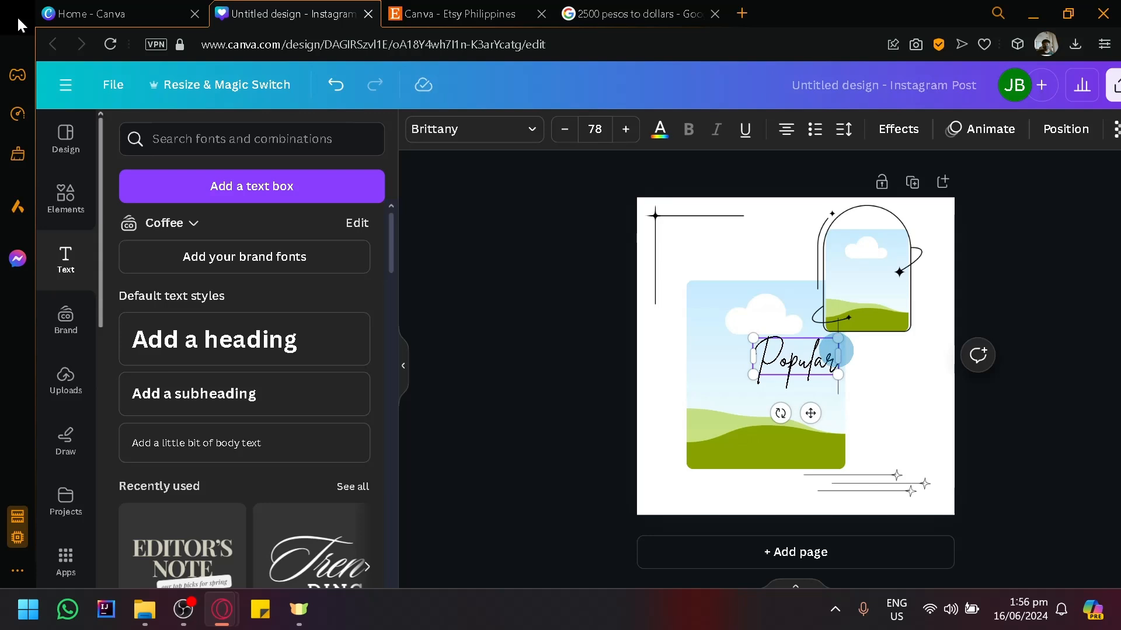
left_click_drag(810, 413, 873, 476)
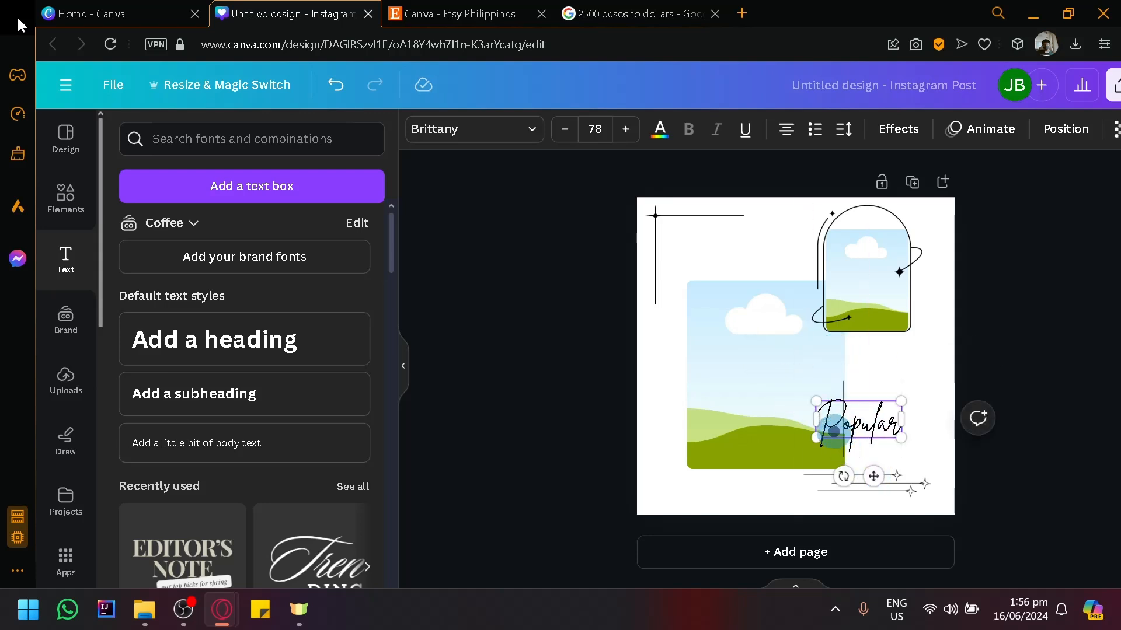
left_click(1046, 476)
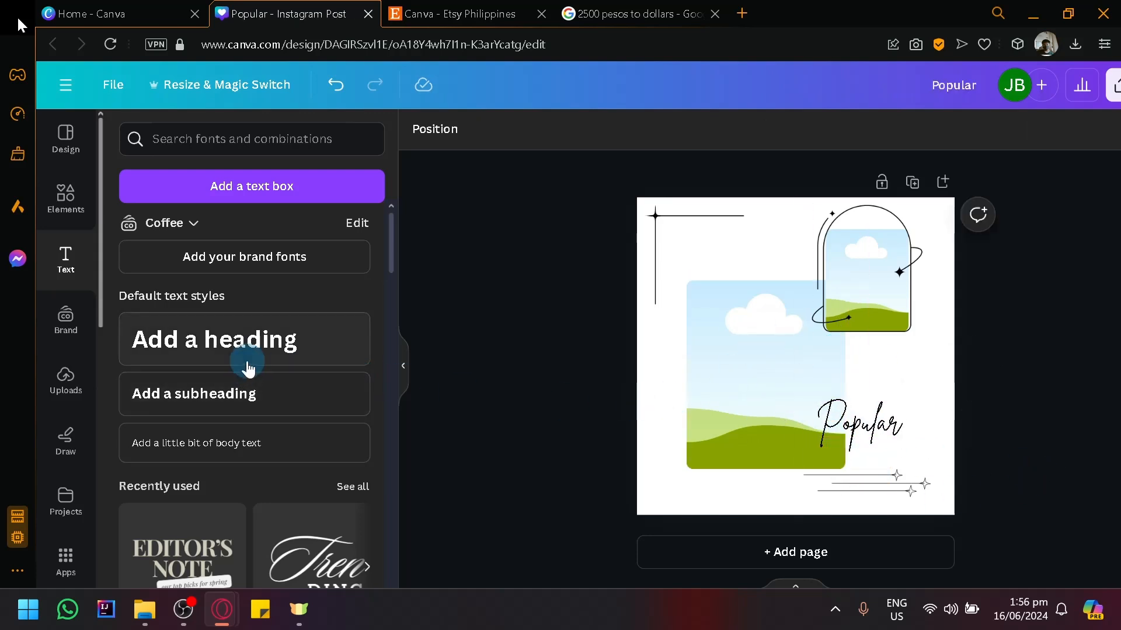
Fill the large frame with the uploaded photo of a seated person in a grey hoodie, and look through the uploads for another photo
scroll(245, 373, "down", 4)
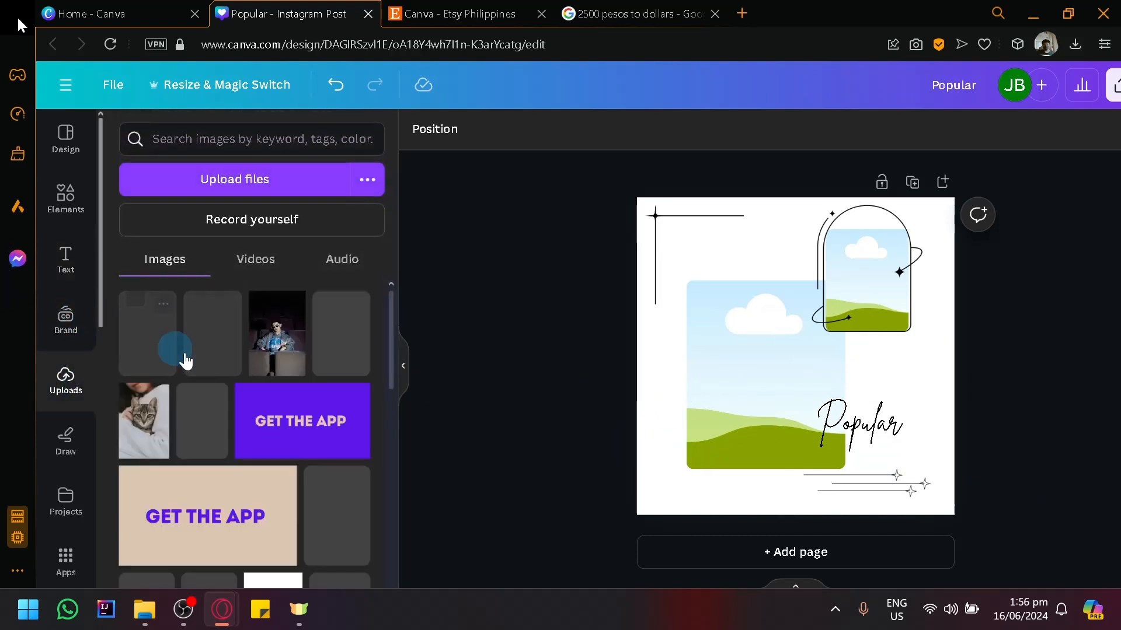
left_click_drag(276, 358, 732, 384)
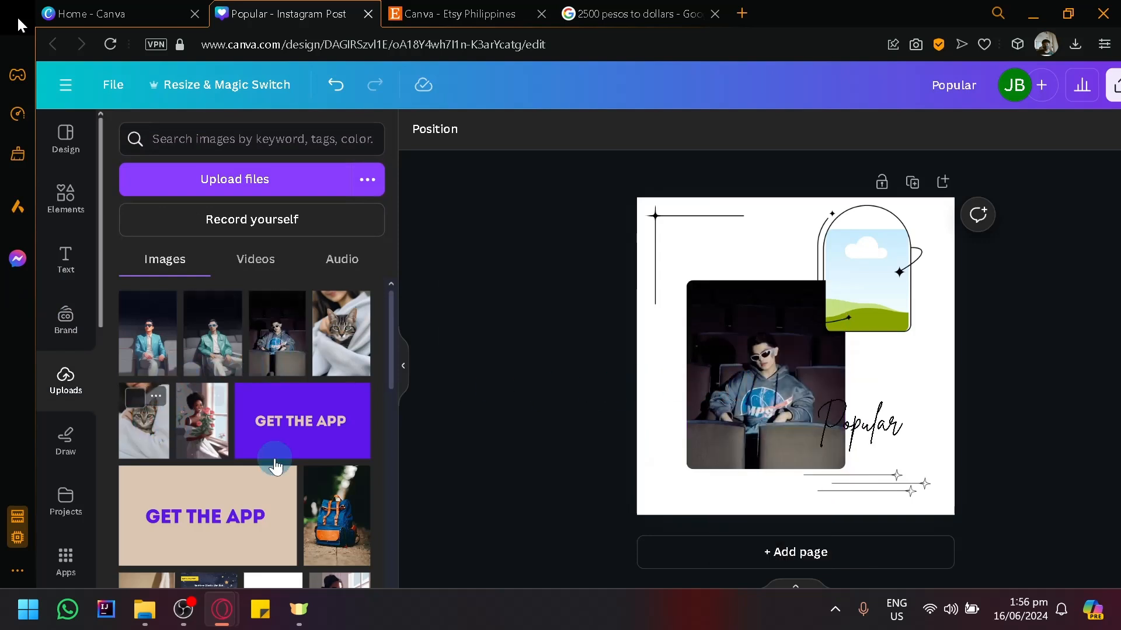
scroll(275, 467, "down", 4)
scroll(320, 497, "down", 5)
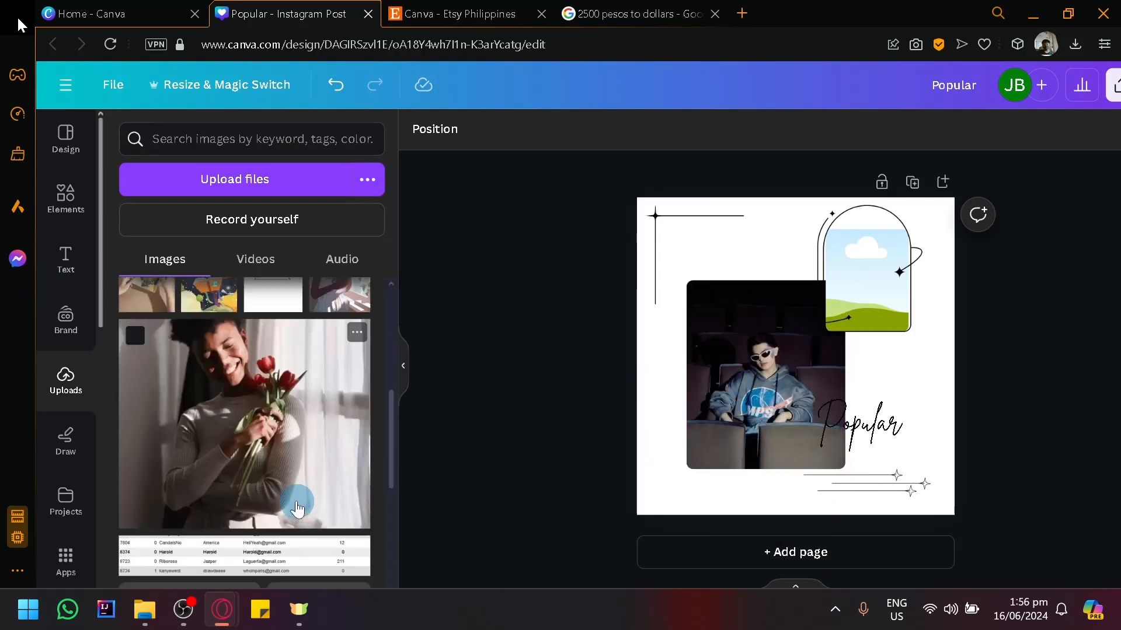
scroll(268, 455, "up", 7)
scroll(257, 470, "up", 2)
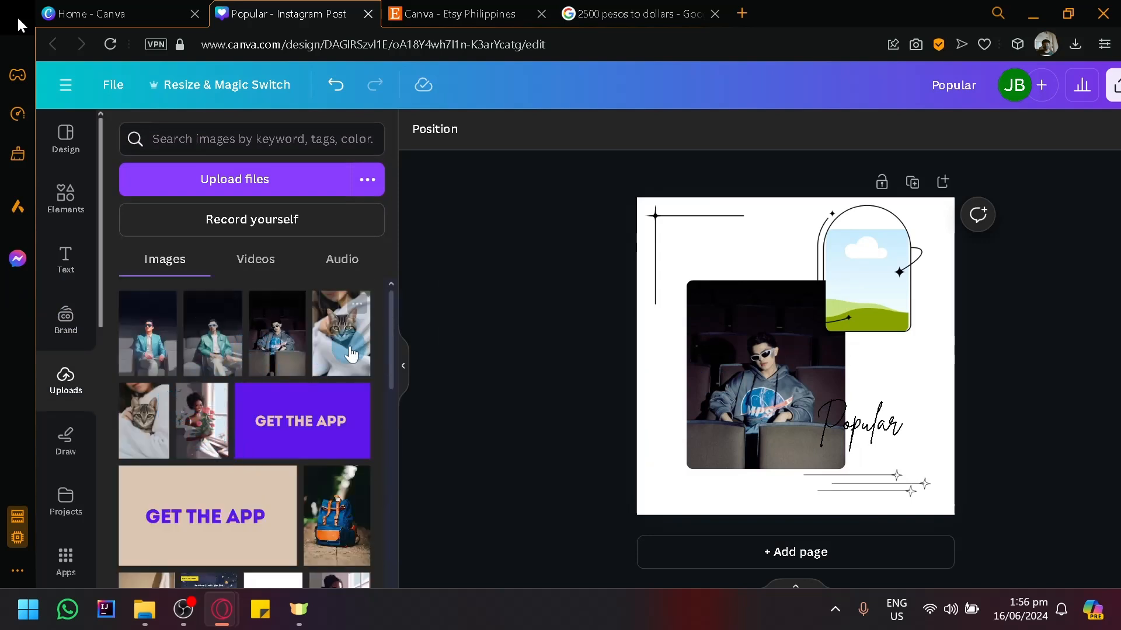
Fill the small arched frame with the uploaded cat photo, keeping the arch outline graphic aligned around it
left_click_drag(351, 354, 741, 322)
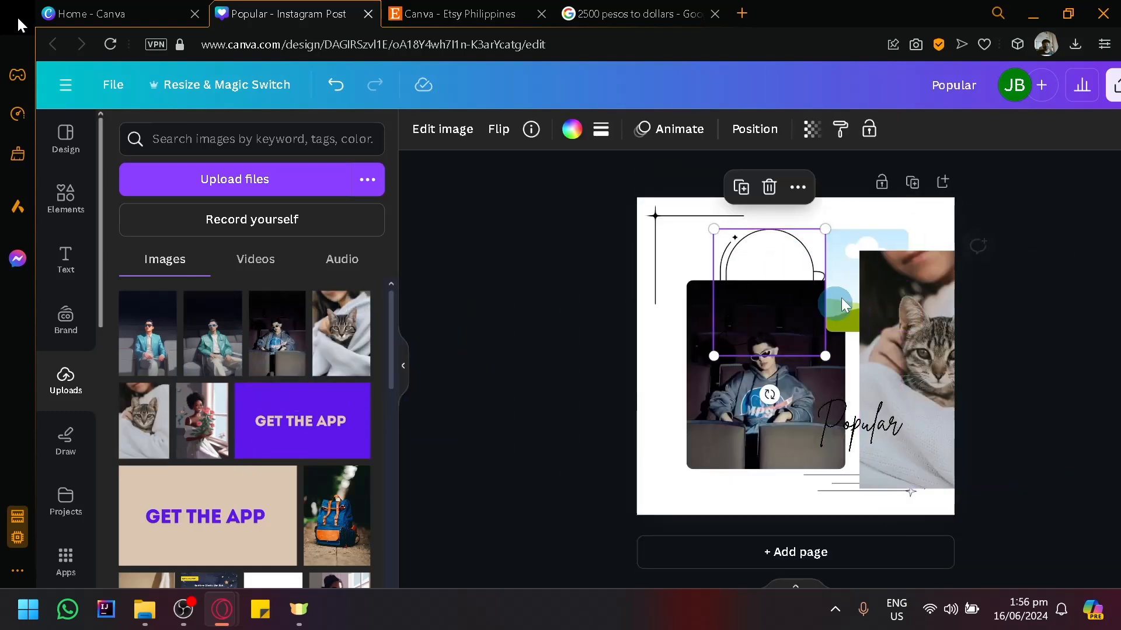
left_click_drag(865, 278, 835, 293)
left_click_drag(783, 267, 877, 247)
left_click(965, 340)
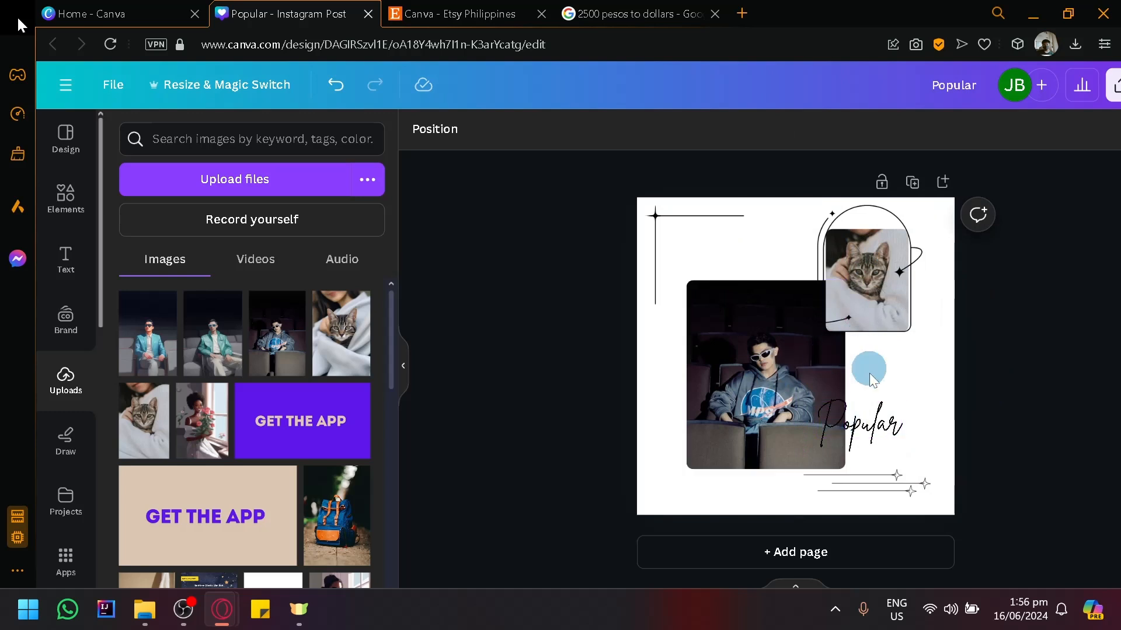
Duplicate the large photo frame, offset one copy from the other, and fill the front copy with solid black
left_click(740, 397)
mouse_move(740, 397)
left_mouse_down()
mouse_move(699, 385)
mouse_move(722, 408)
mouse_move(719, 397)
mouse_move(735, 403)
left_mouse_up()
left_click(572, 134)
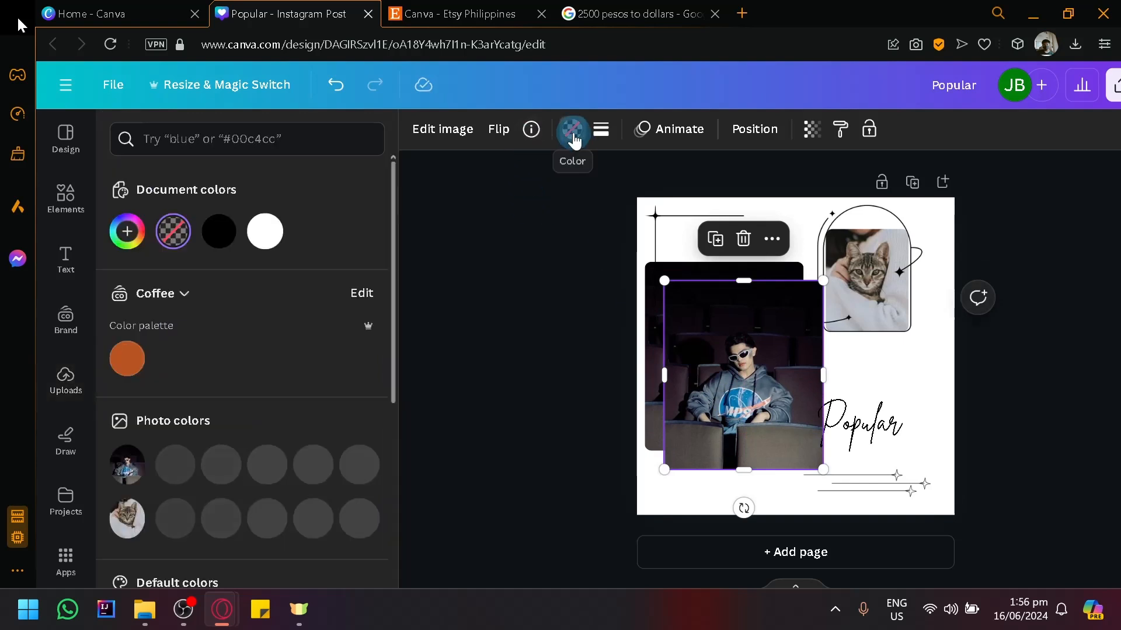
left_click(216, 229)
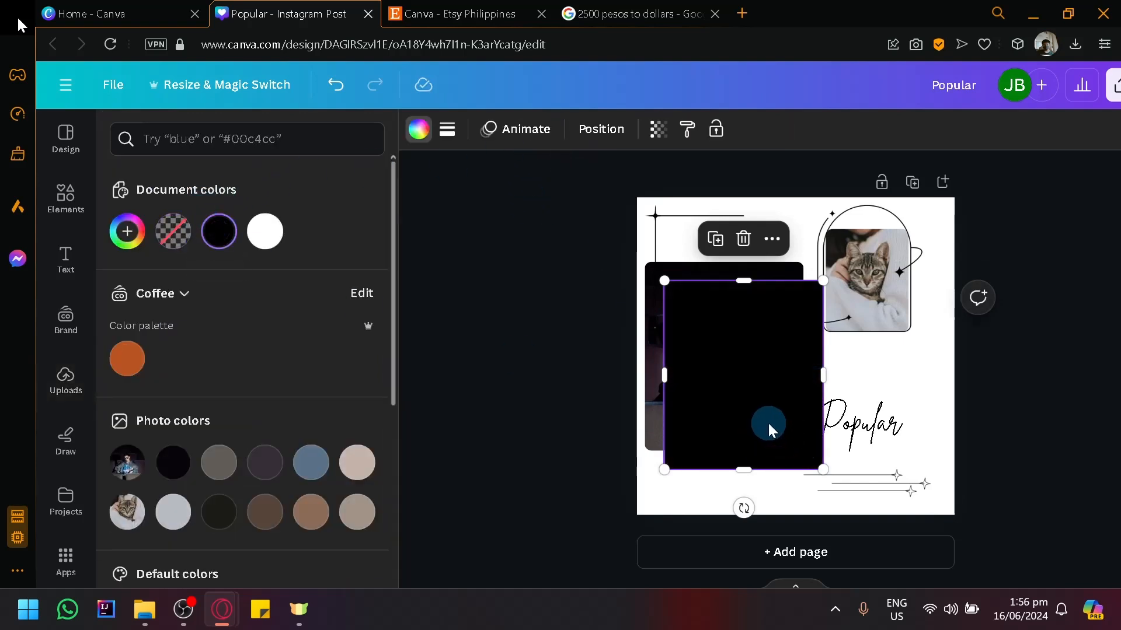
Send the black copy to the back and position the large photo over it at about X 70, Y 242 px, leaving an offset shadow
left_click(601, 129)
left_click(267, 206)
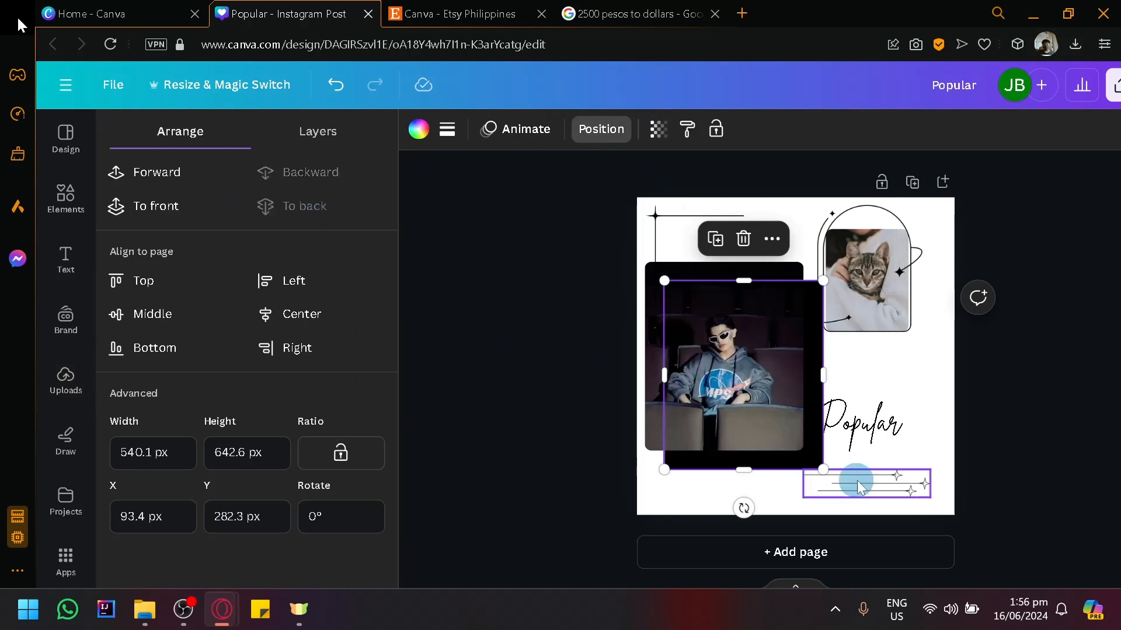
left_click_drag(751, 406, 683, 408)
left_click(671, 400)
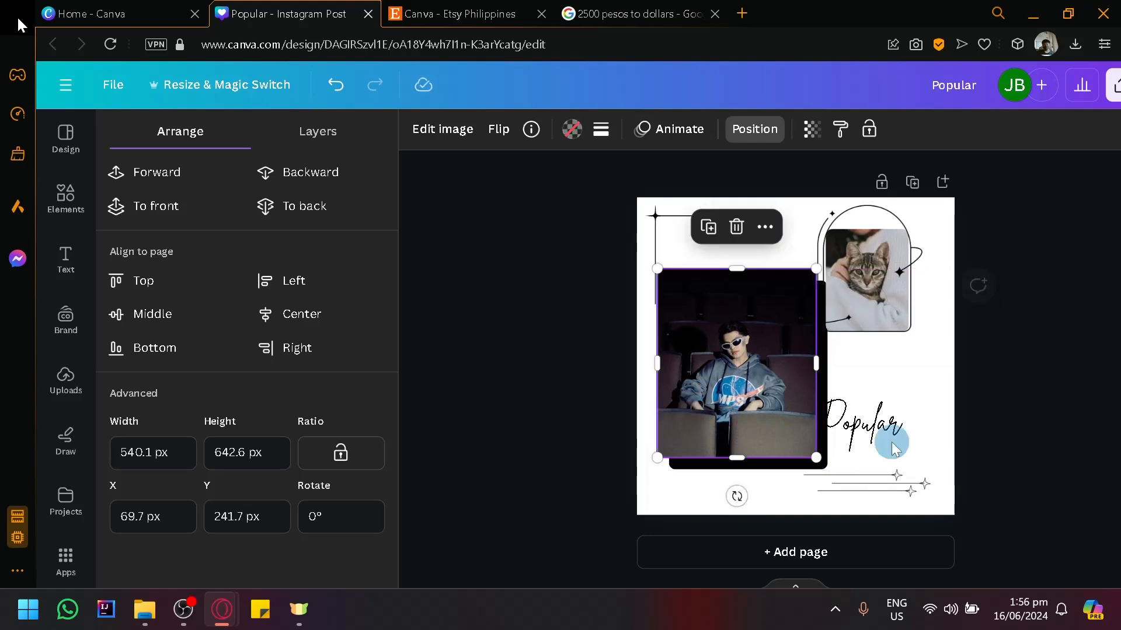
left_click(1061, 478)
Move the "Popular" heading to about X 709, Y 675 px and shift the cat photo with its arch outline slightly right
left_click_drag(906, 447, 926, 439)
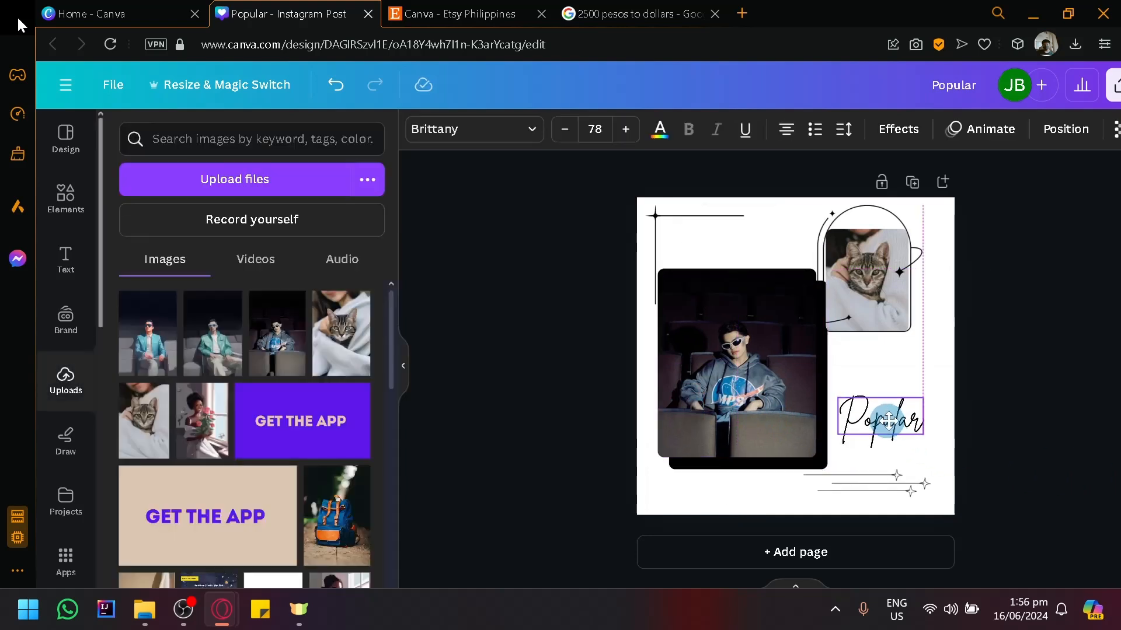
left_click(1013, 491)
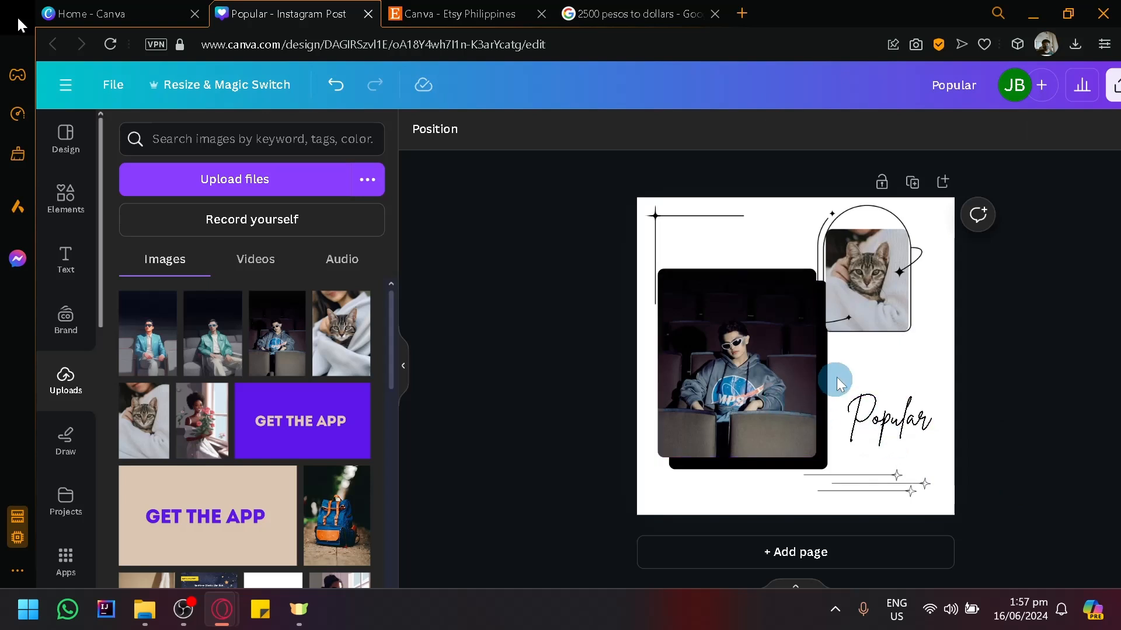
left_click_drag(881, 297, 901, 286)
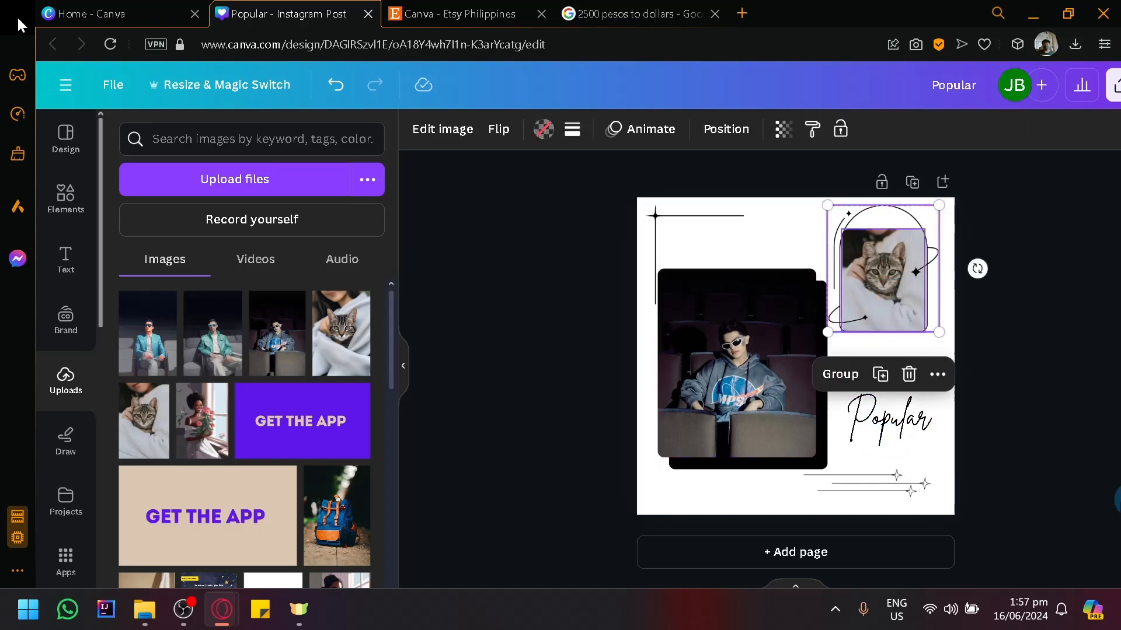
left_click(843, 460)
Try grey and black on the shadow shape behind the large photo, and set its color to #FF8383
left_click(786, 470)
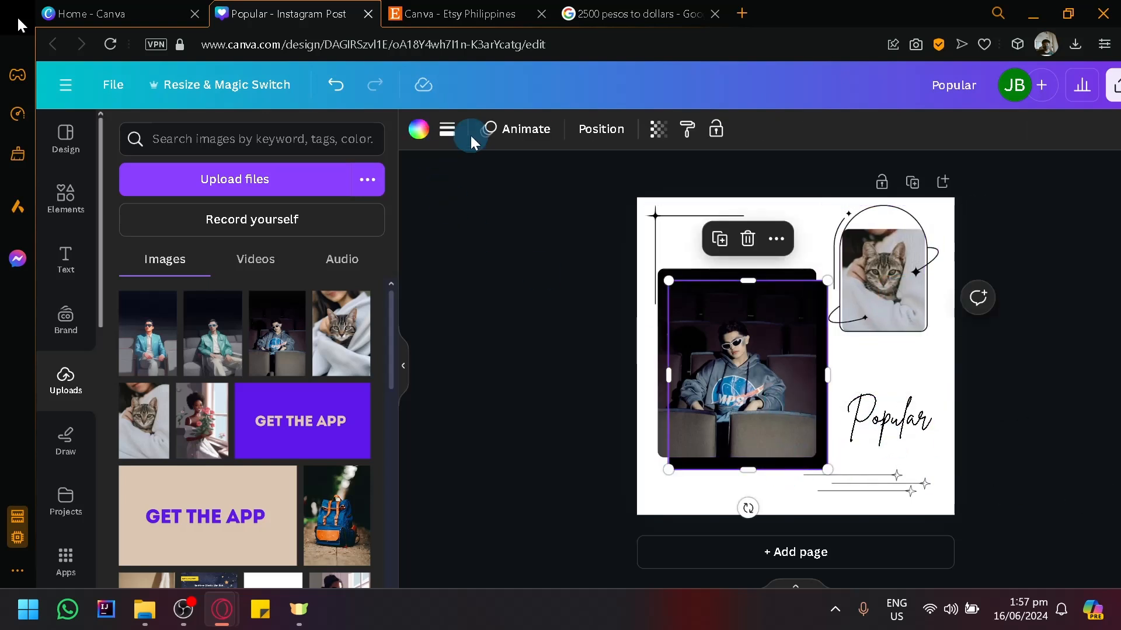
left_click(428, 134)
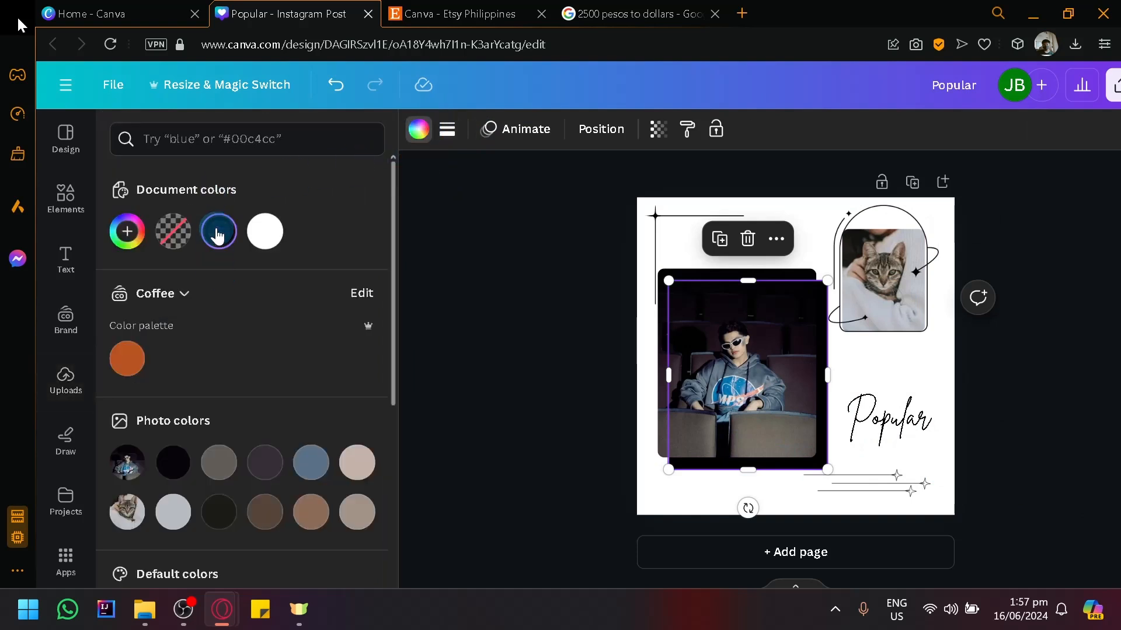
left_click(225, 455)
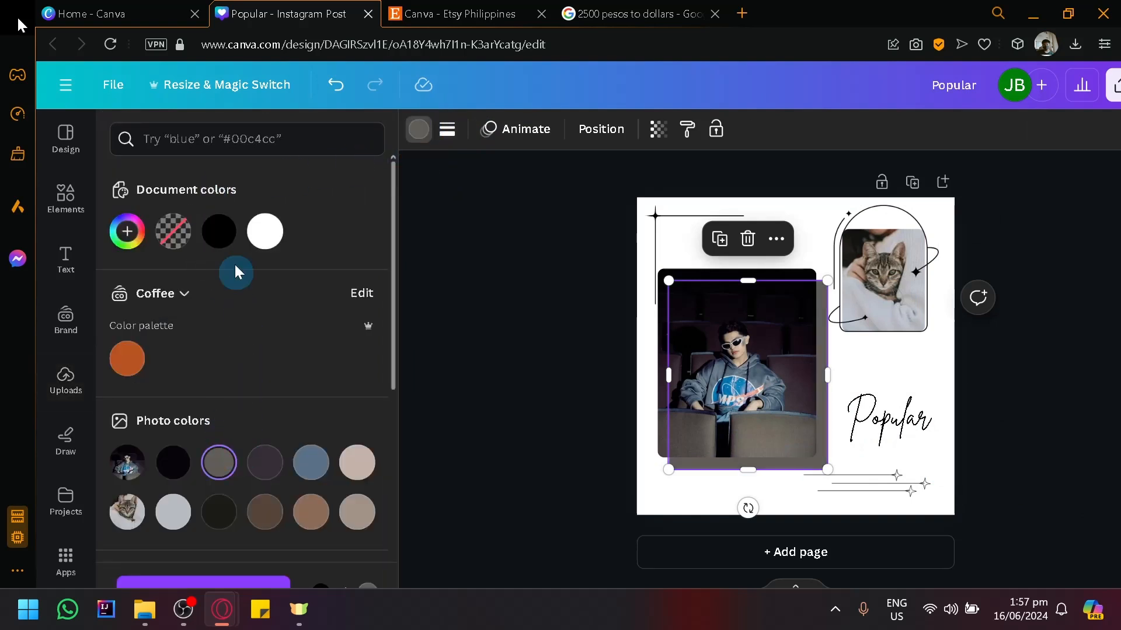
left_click(225, 232)
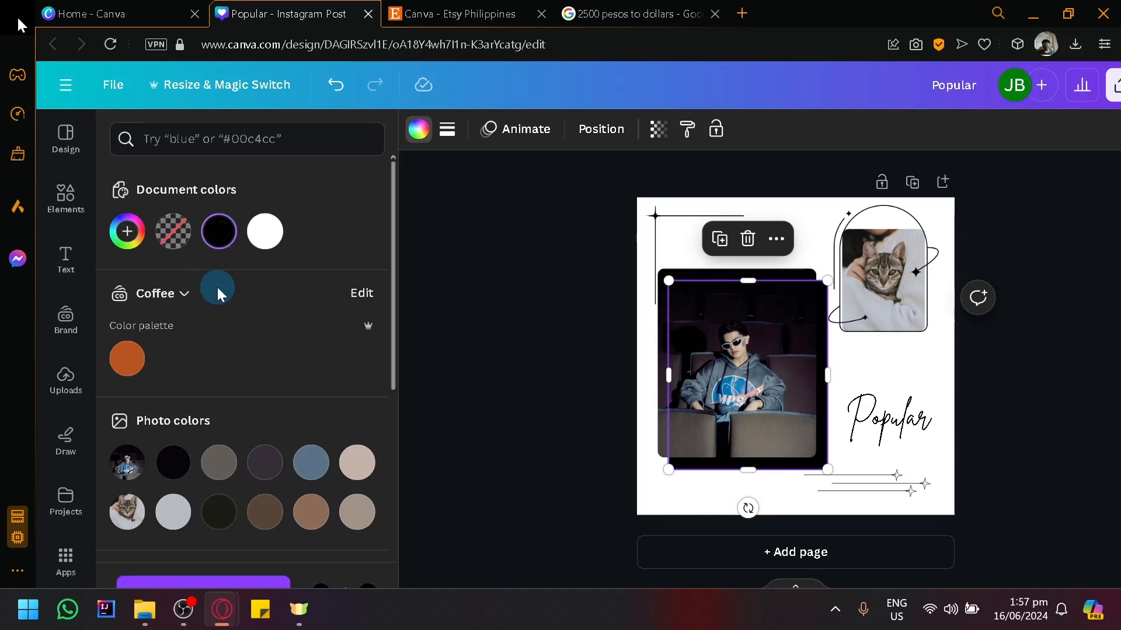
left_click(222, 233)
left_click_drag(140, 367, 238, 269)
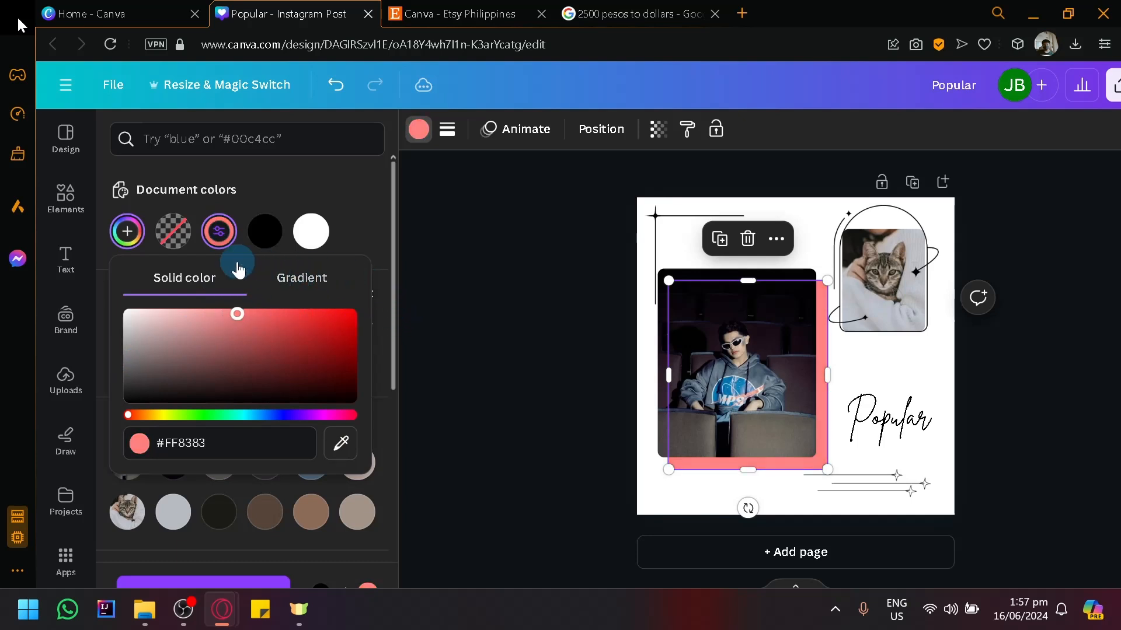
left_click(458, 293)
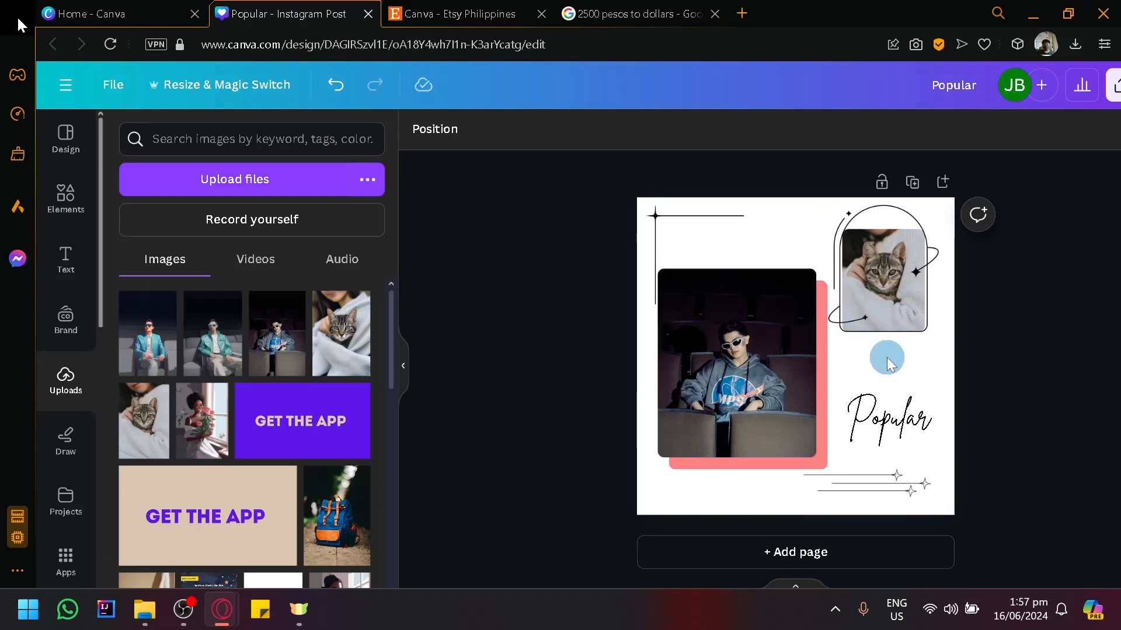
Search the elements for "grid" and narrow the results to graphics
left_click(66, 199)
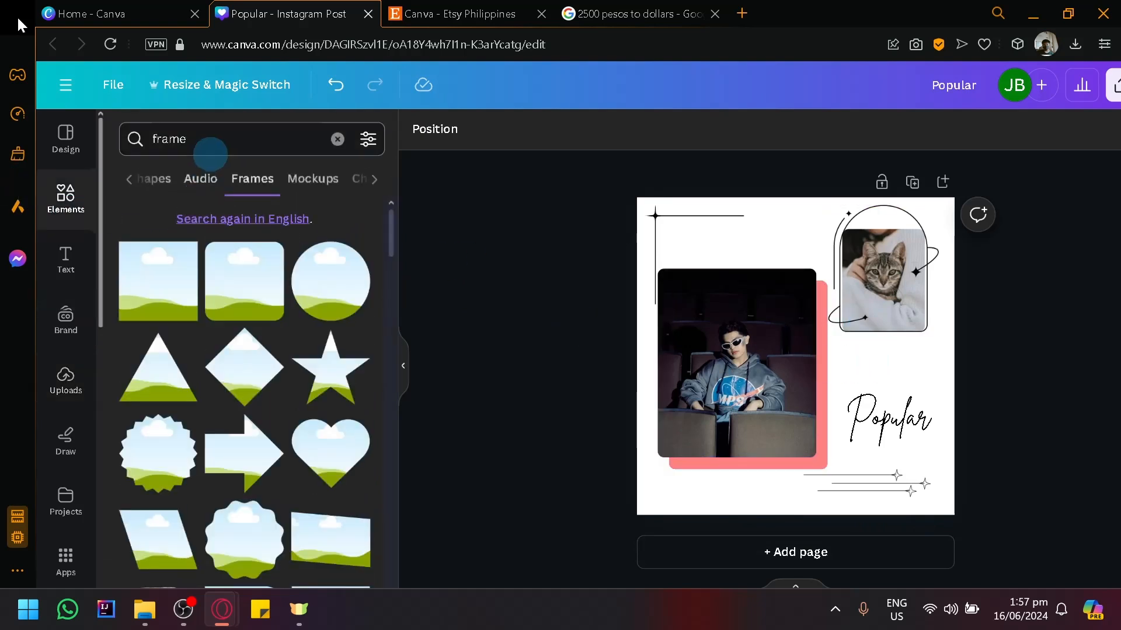
left_click(211, 143)
type("grid")
key("Return")
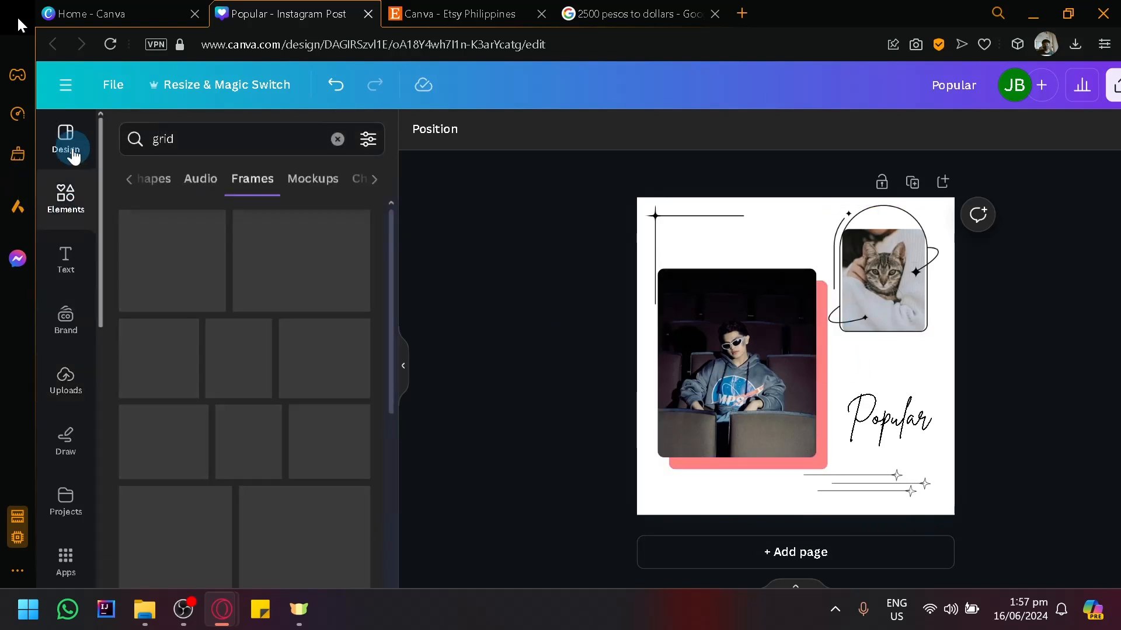
left_click(158, 179)
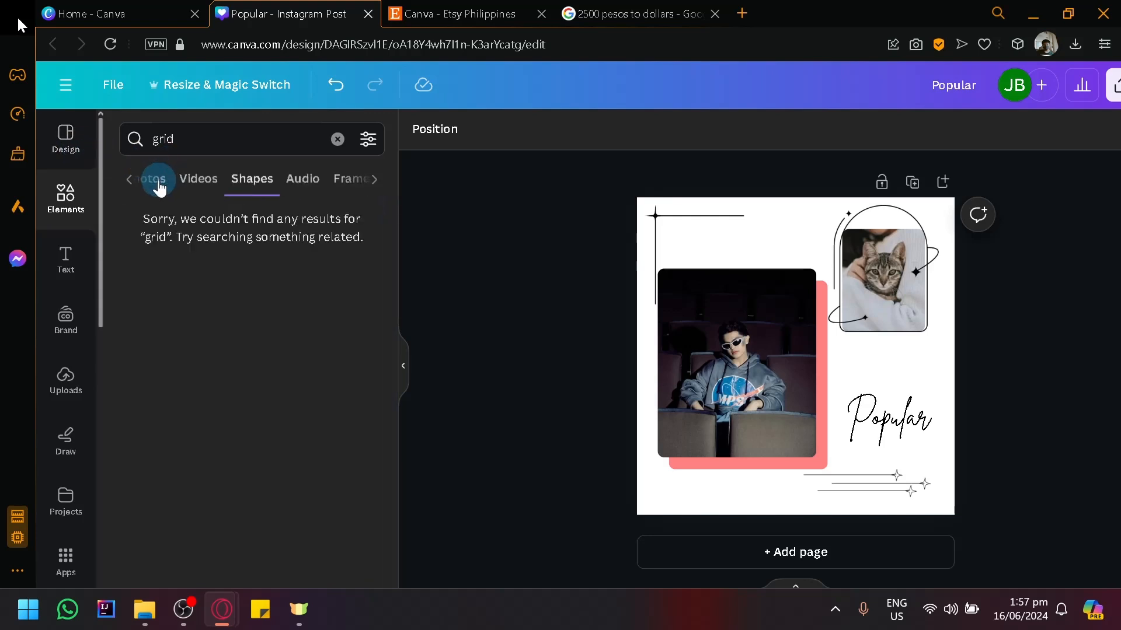
left_click(158, 179)
left_click(159, 181)
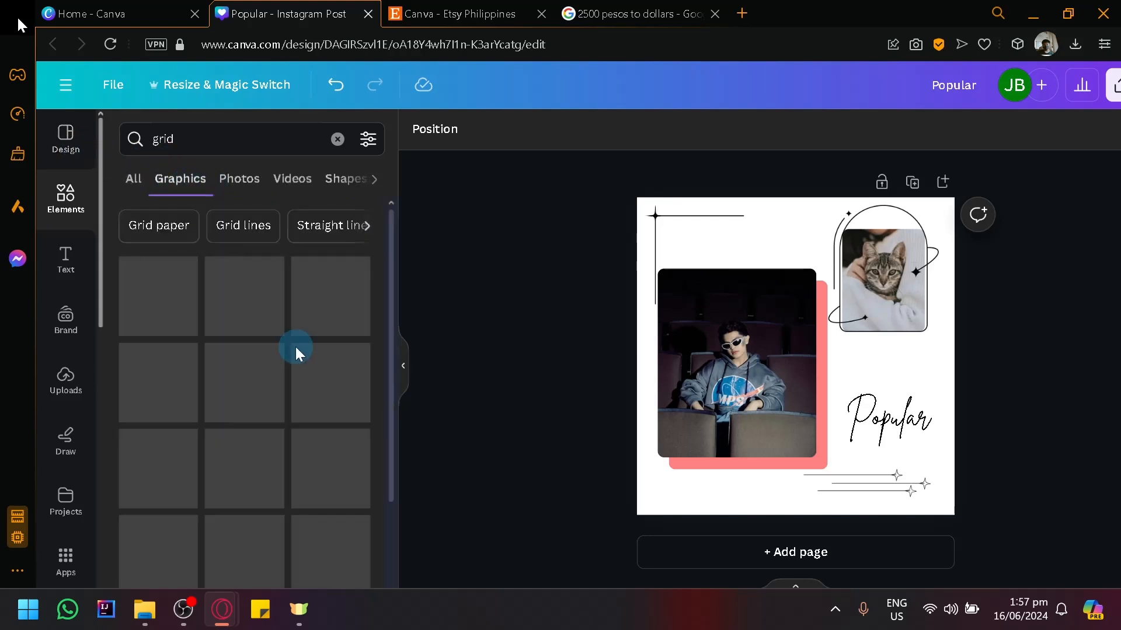
Add the thin-lined square grid graphic, enlarge it to about 1101 px to cover the page, and send it to the back
left_click(145, 305)
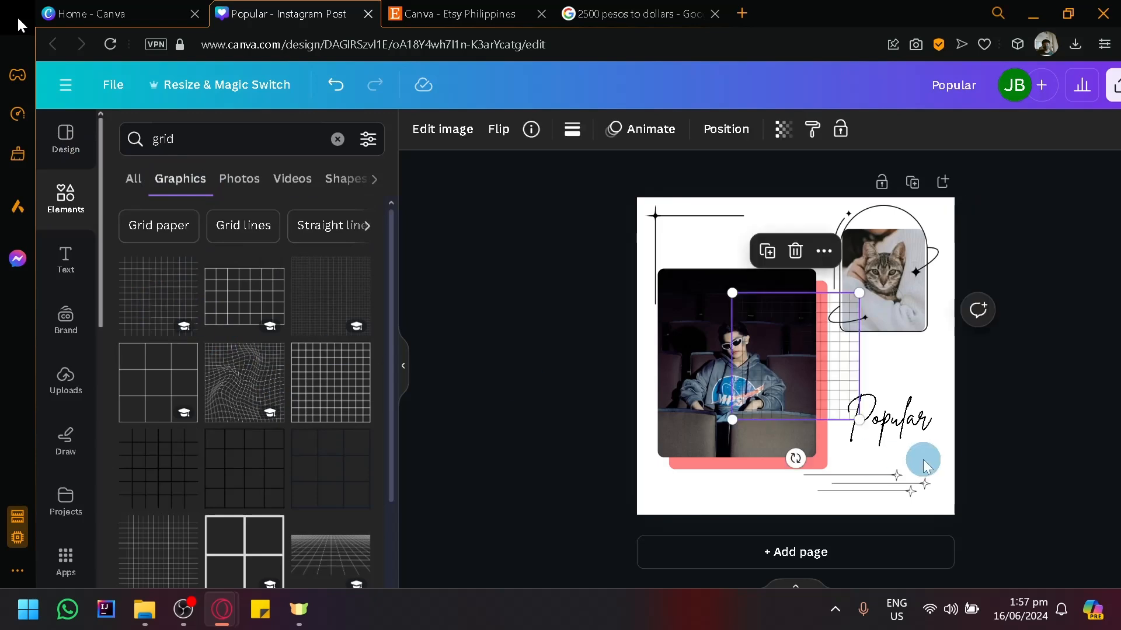
left_click_drag(836, 409, 941, 525)
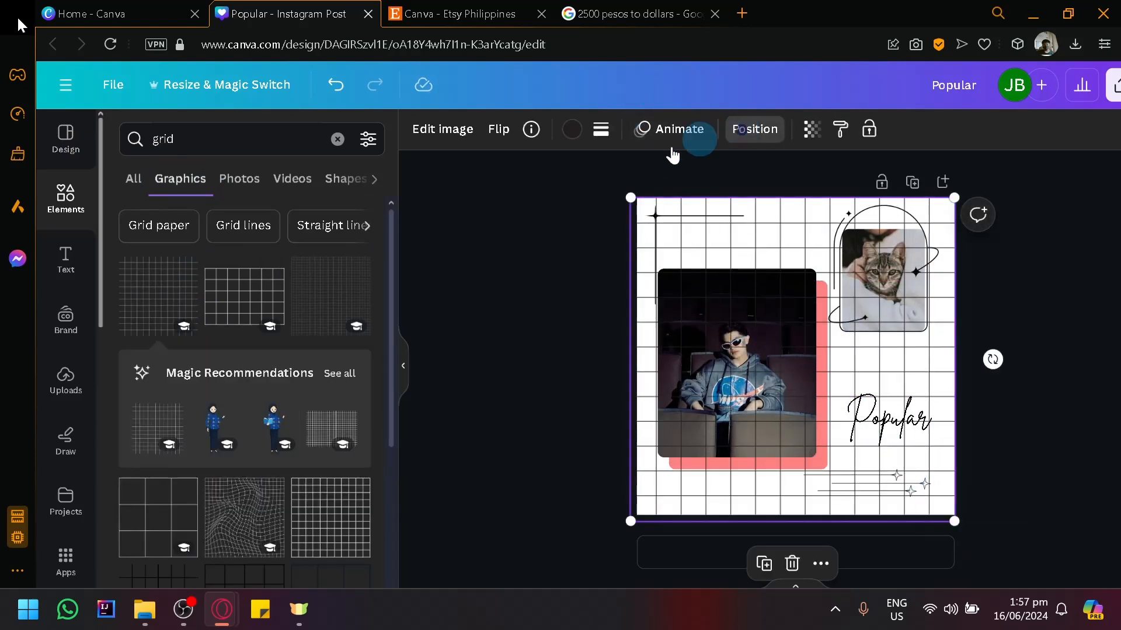
left_click(754, 129)
left_click(301, 206)
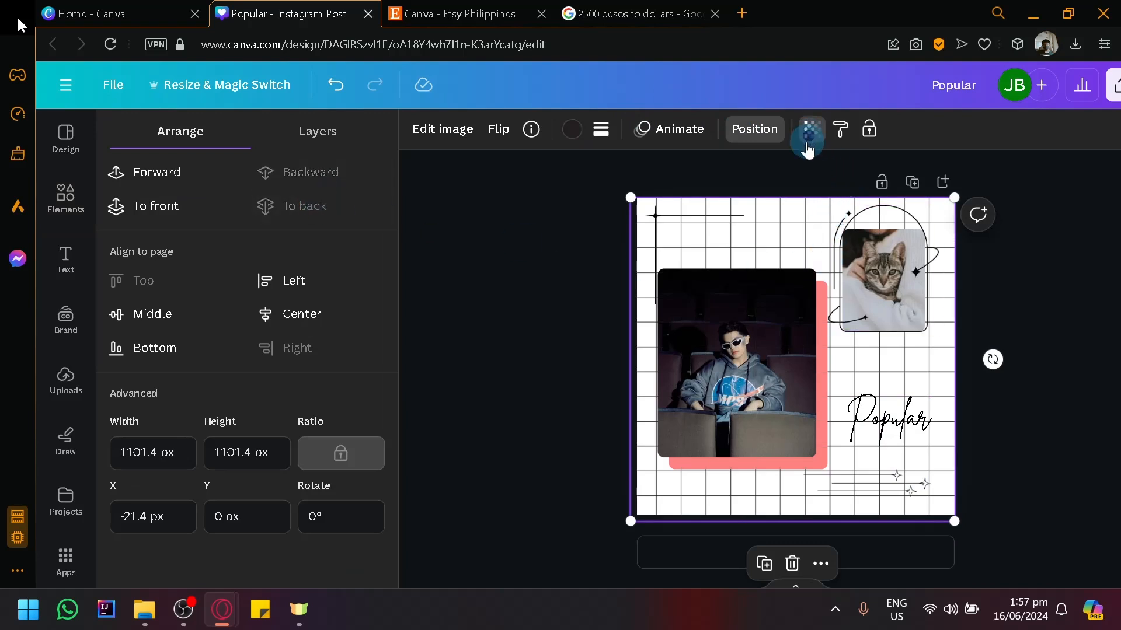
Set the background grid's transparency to 39
left_click(809, 133)
left_click_drag(703, 197, 694, 198)
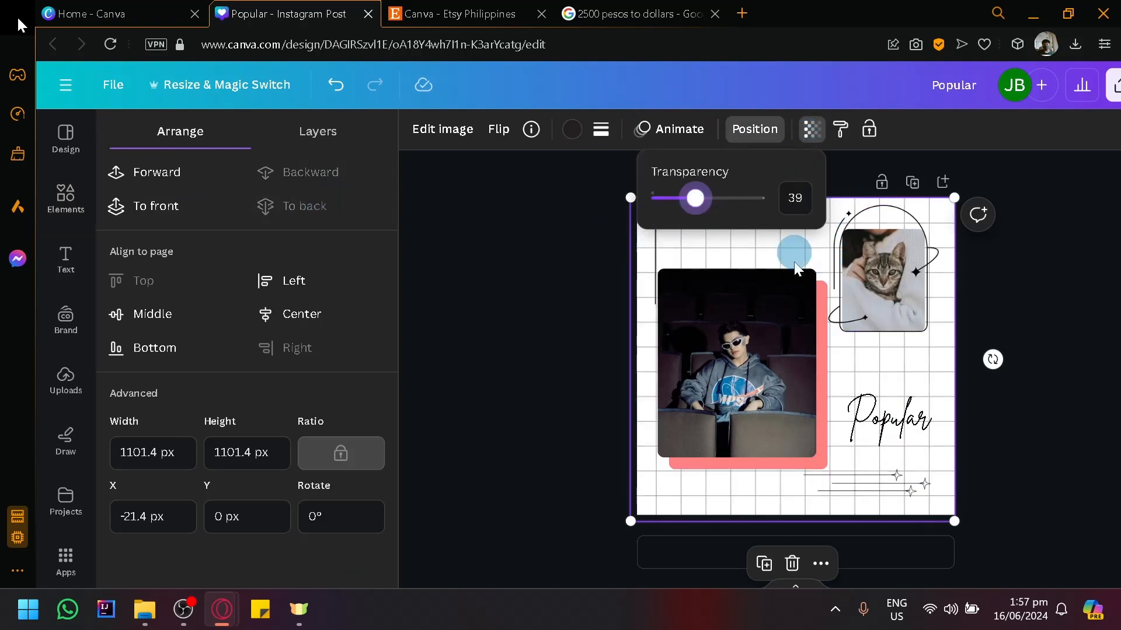
left_click(902, 431)
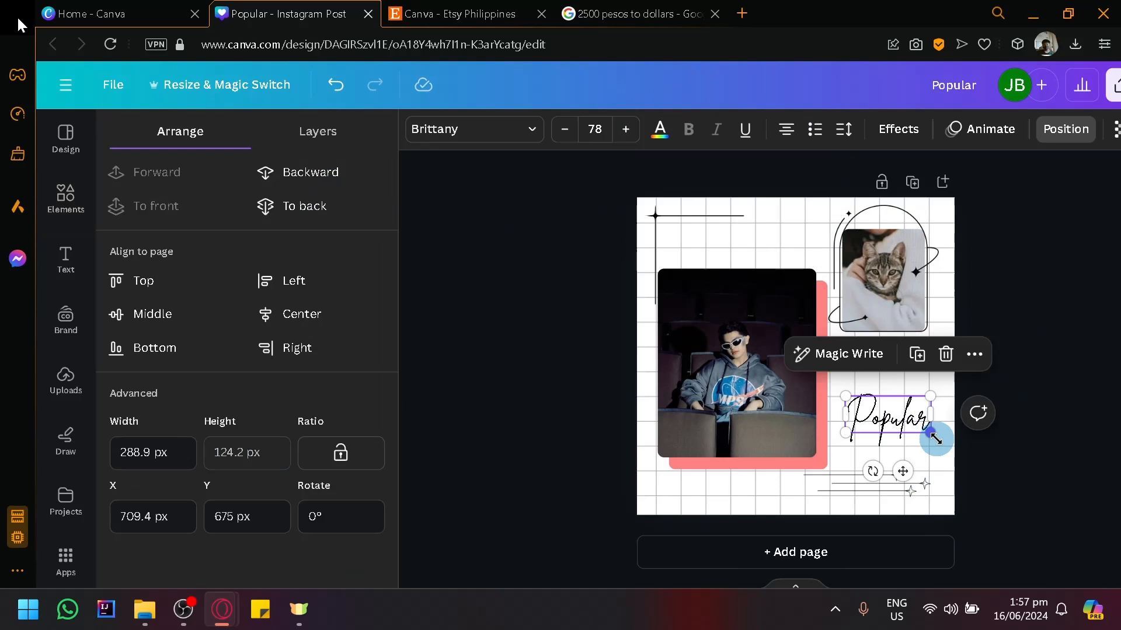
left_click(1075, 549)
Shift the star-tipped corner lines closer to the page's left edge
left_click(563, 309)
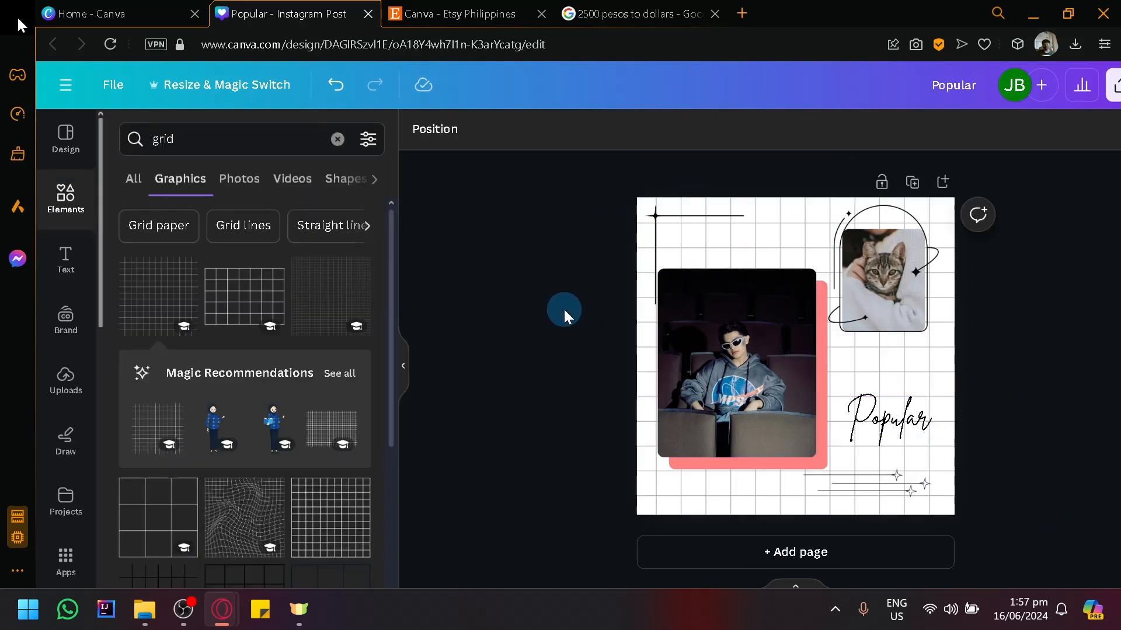
left_click(668, 257)
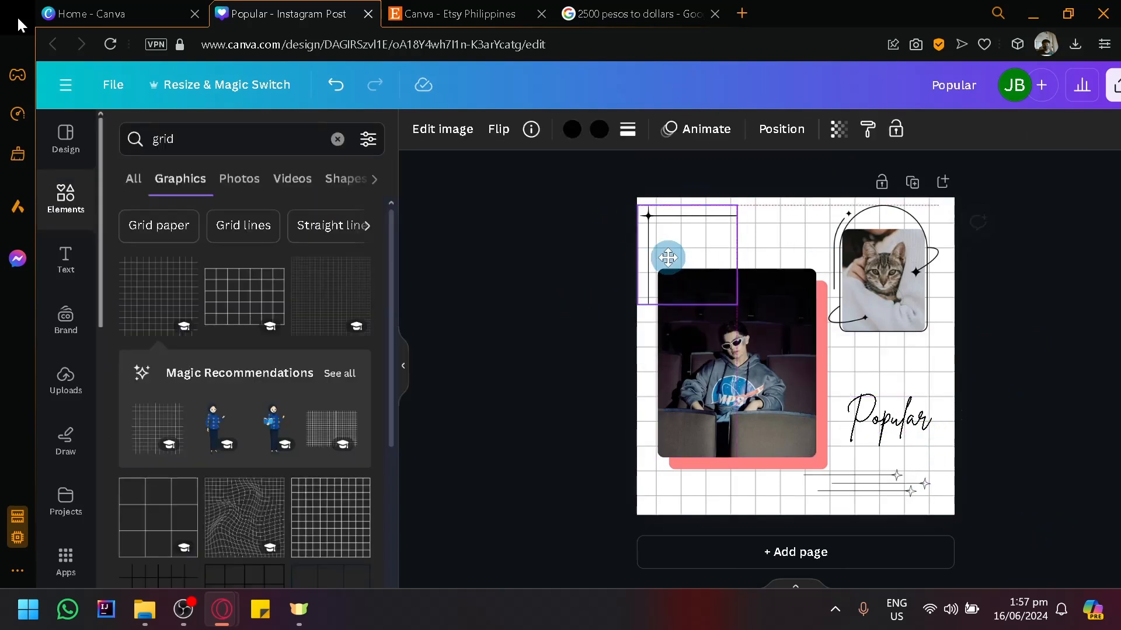
left_click(545, 310)
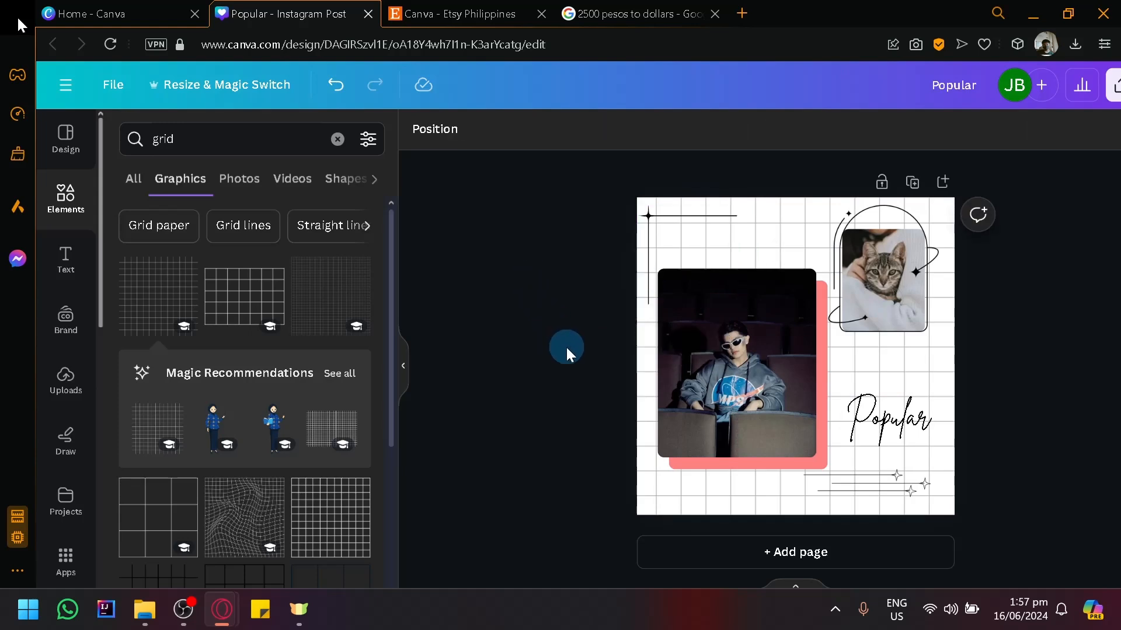
Add two blank pages after the finished design and return to page 1
scroll(542, 351, "down", 1)
left_click(684, 521)
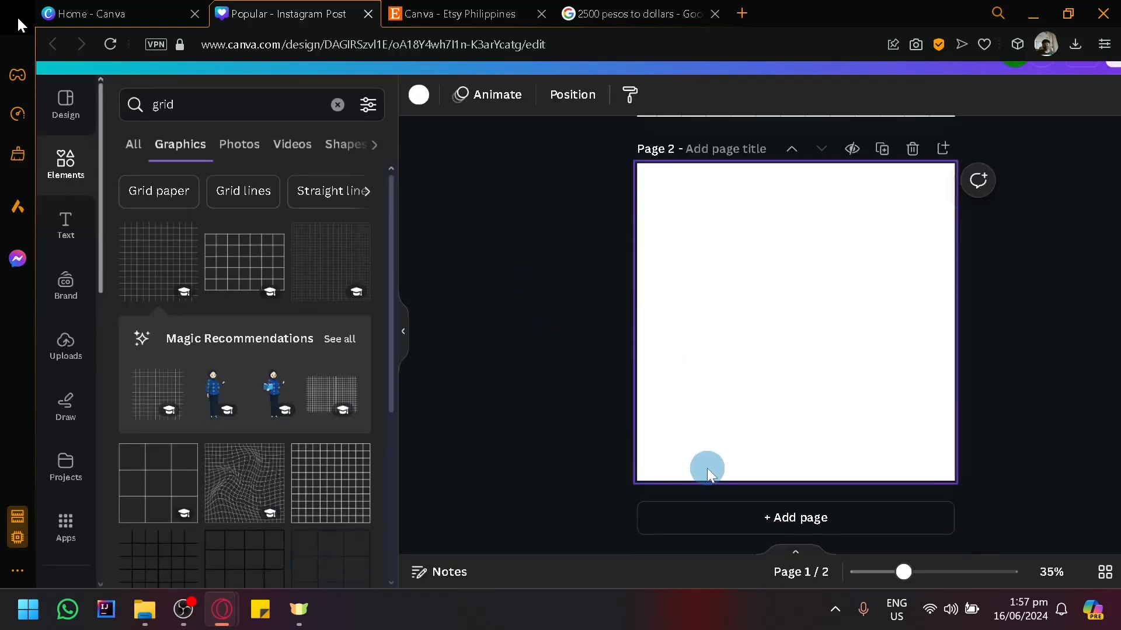
left_click(708, 525)
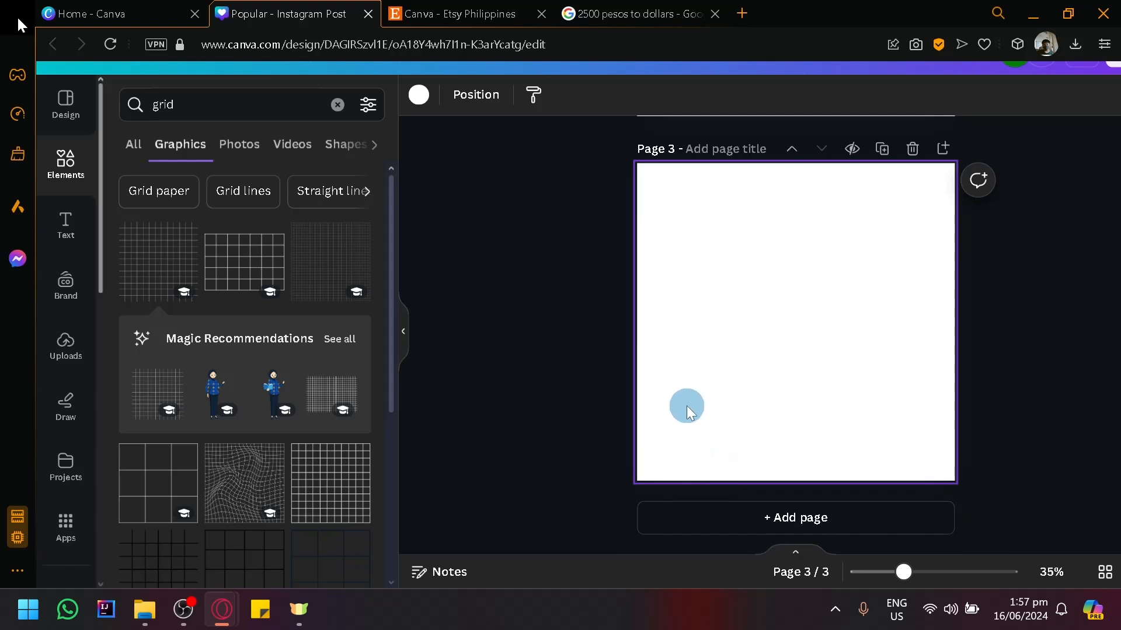
scroll(700, 397, "up", 10)
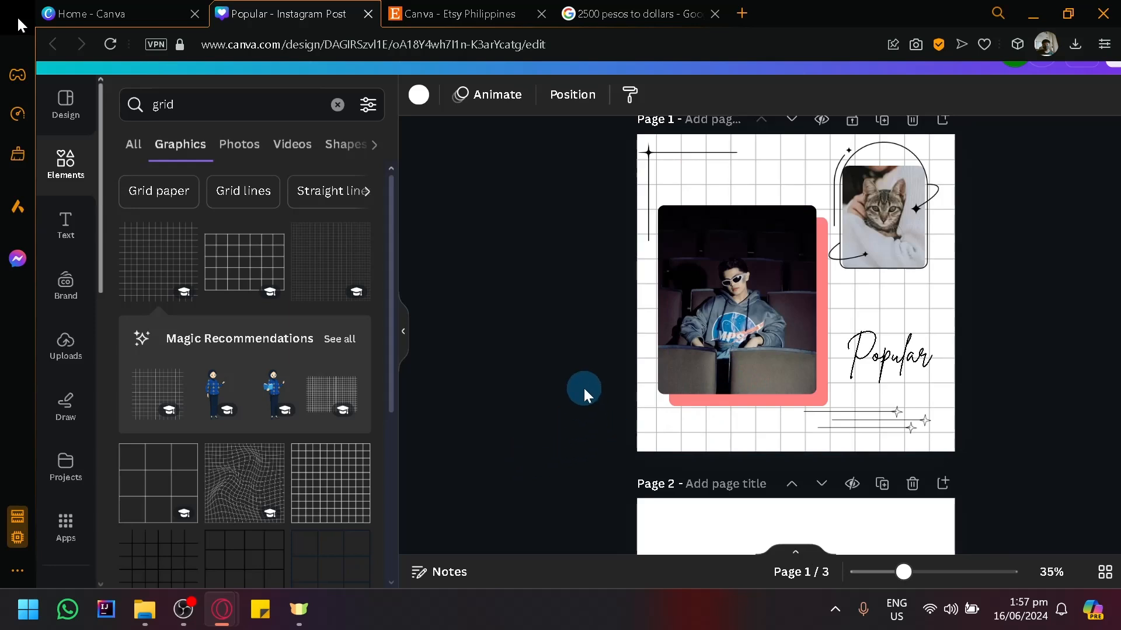
scroll(583, 388, "up", 3)
scroll(598, 358, "down", 3)
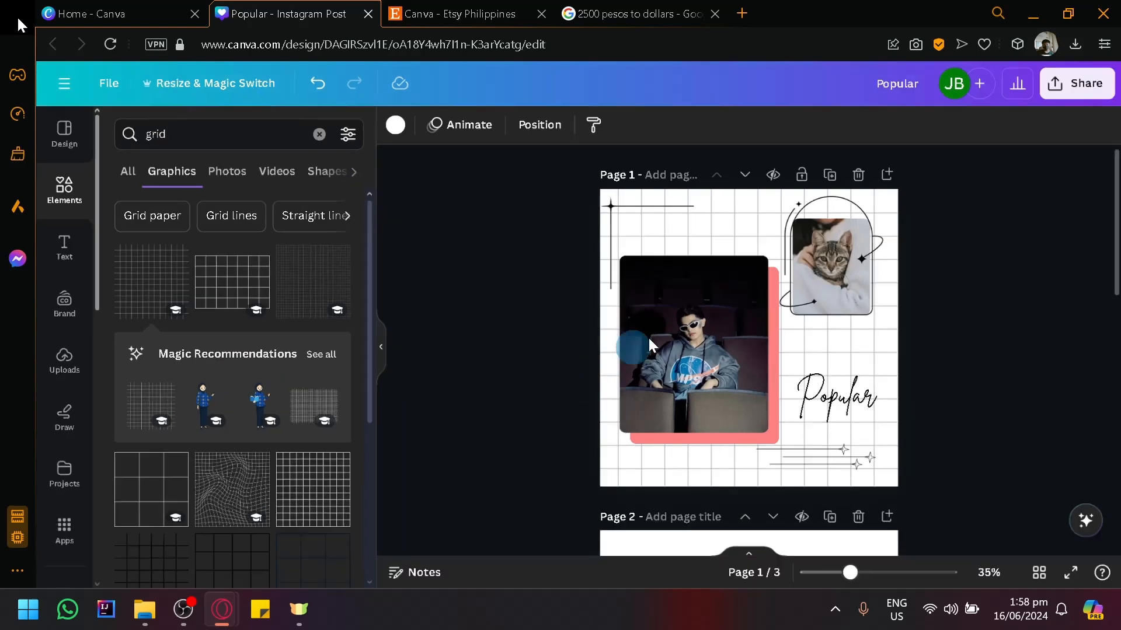
Create a public template link for the design from the full list of sharing options and copy it
left_click(1071, 96)
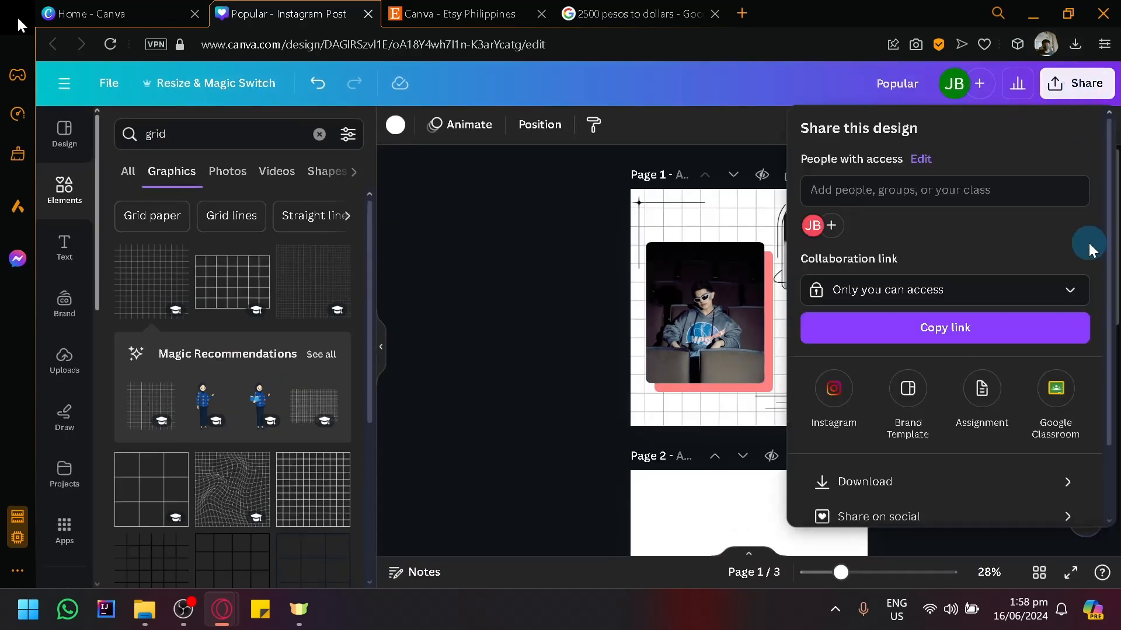
scroll(1027, 390, "down", 2)
left_click(880, 497)
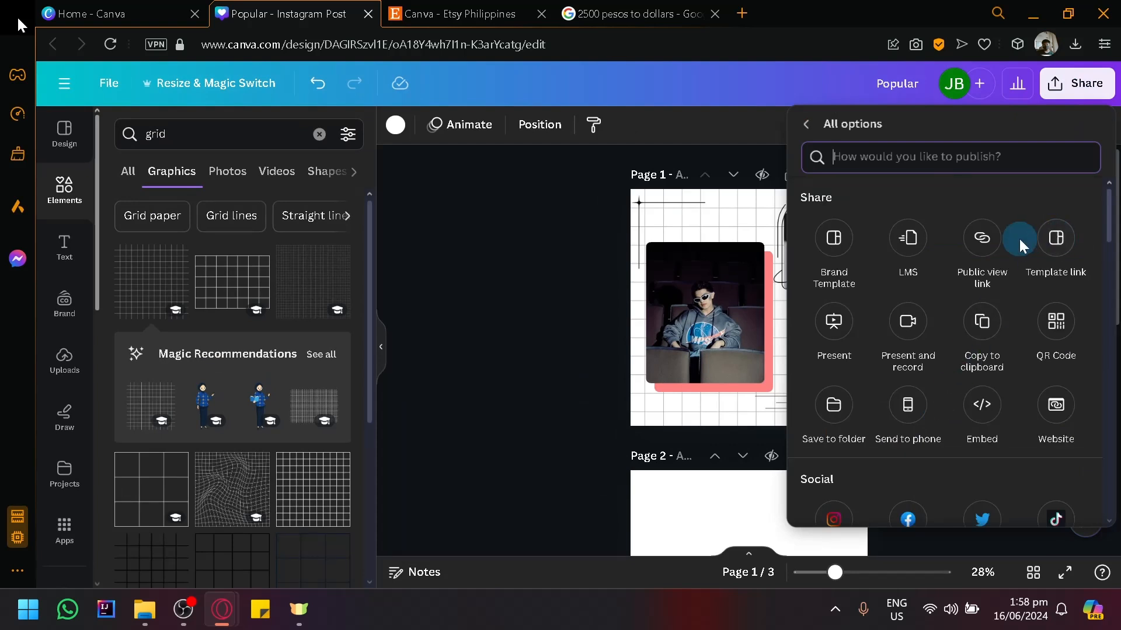
left_click(1068, 239)
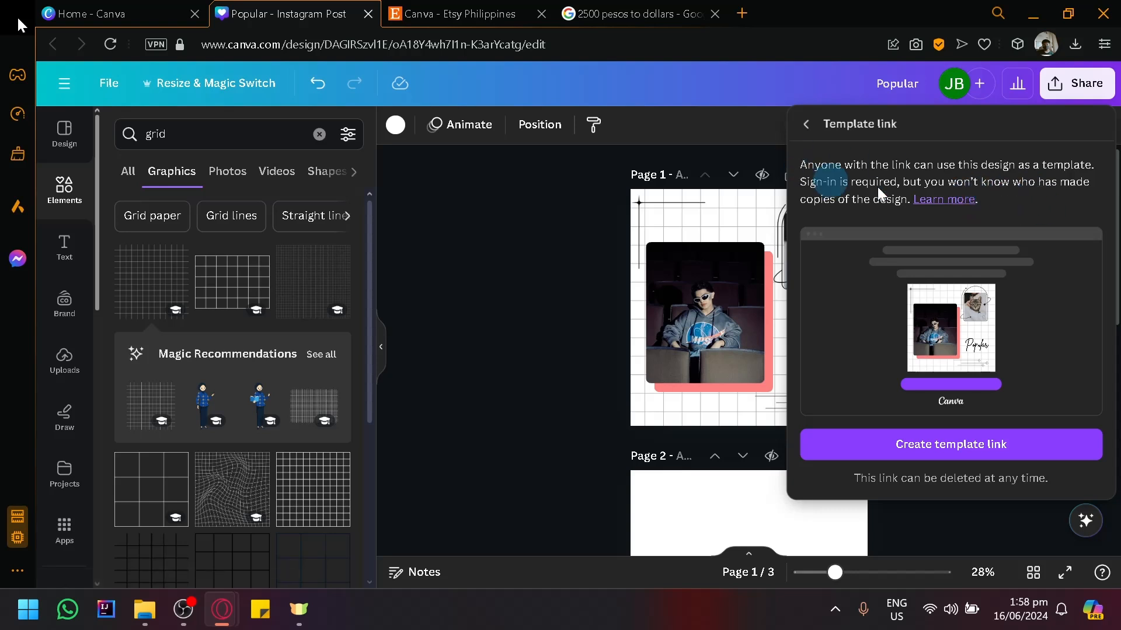
left_click(934, 461)
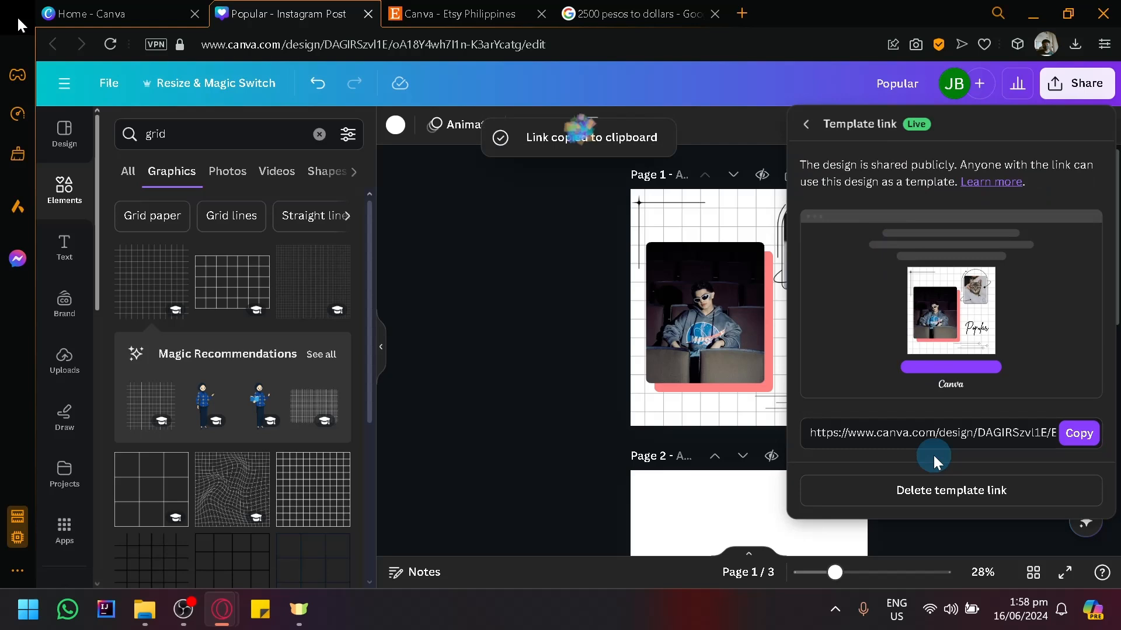
Copy the public template link again and open it in the browser tab holding the peso-to-dollar search
left_click(1078, 434)
left_click(630, 14)
left_click(621, 44)
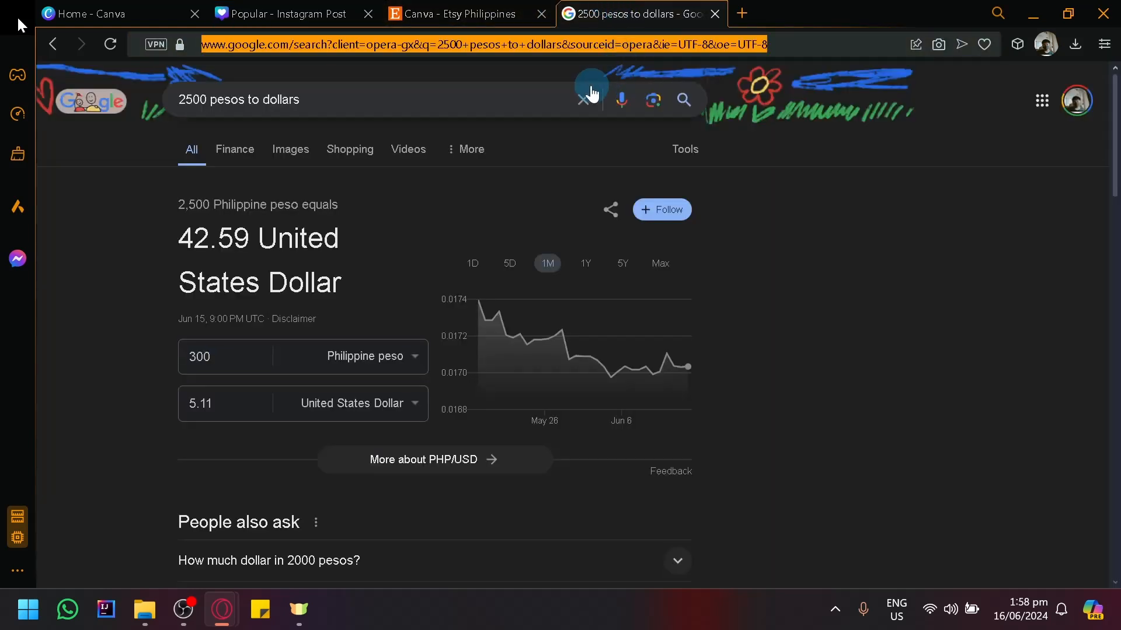
key("ctrl+v")
key("Return")
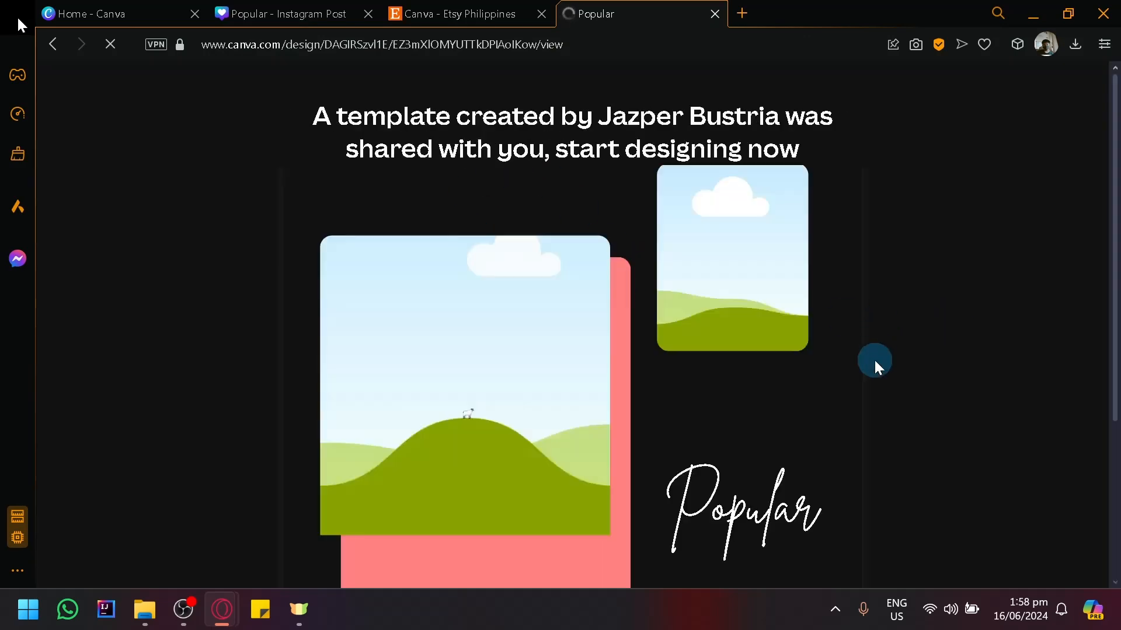
Look over the shared template page down to its editing options and close that browser tab
scroll(608, 352, "down", 4)
scroll(481, 342, "up", 4)
scroll(478, 398, "down", 4)
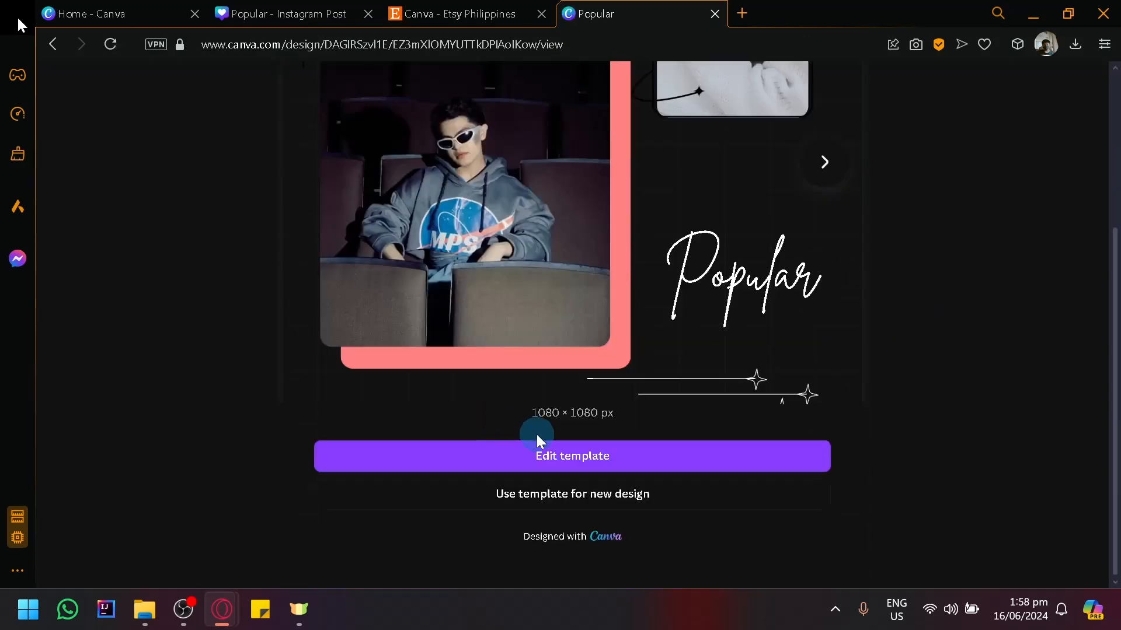
left_click(566, 473)
left_click(840, 7)
left_click(714, 13)
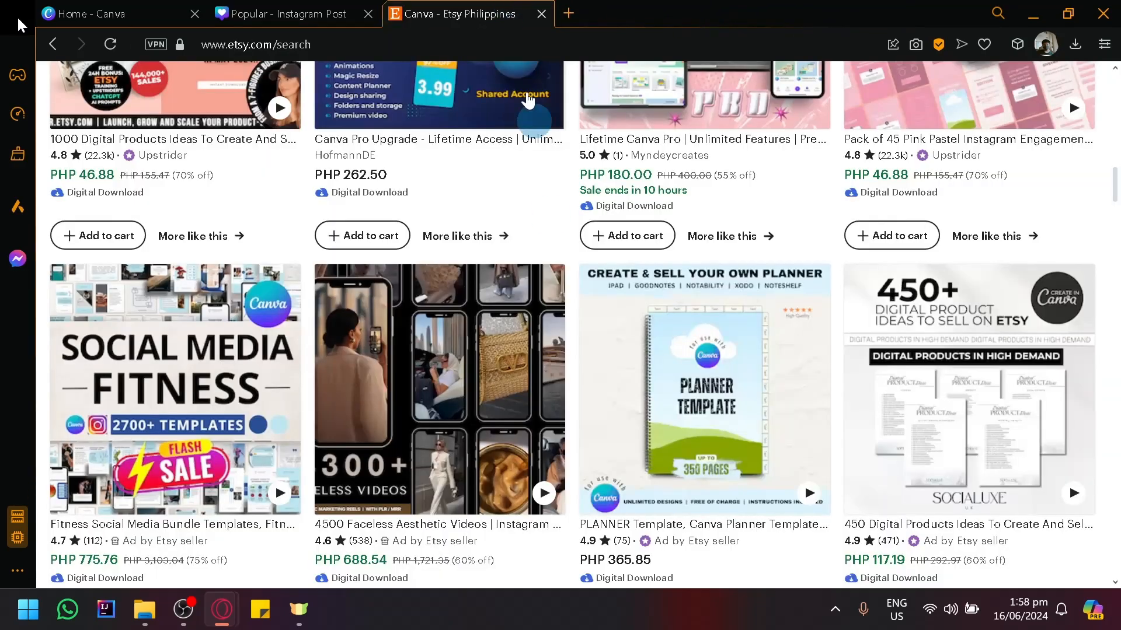
Return from the Etsy listings to the Popular Instagram post design and dismiss the template link settings
scroll(546, 232, "up", 10)
left_click(545, 232)
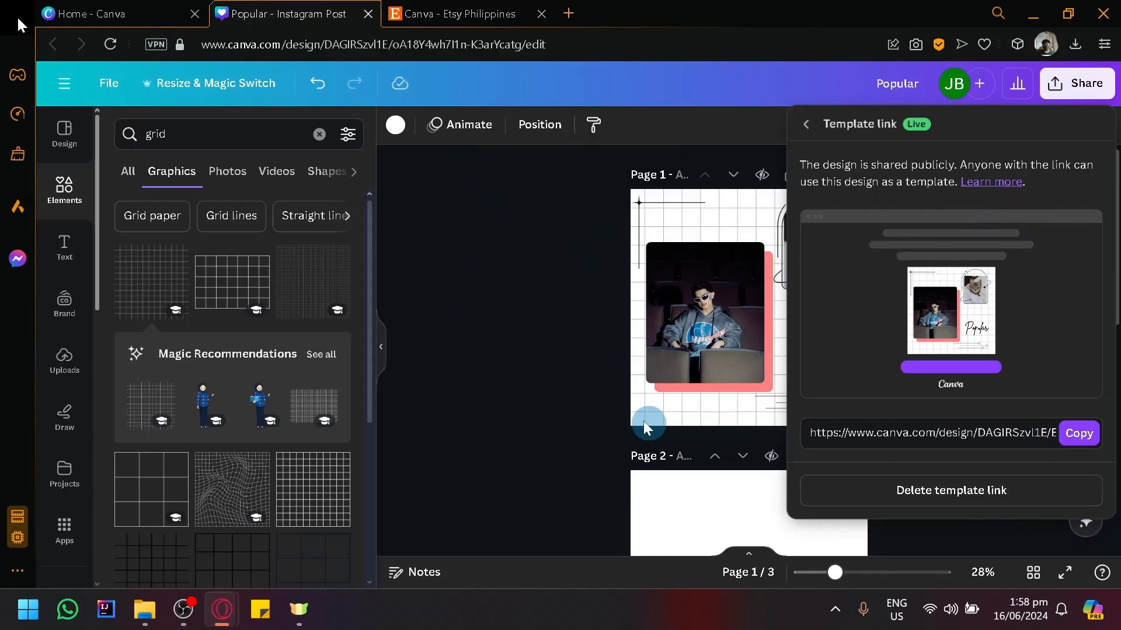
left_click(547, 397)
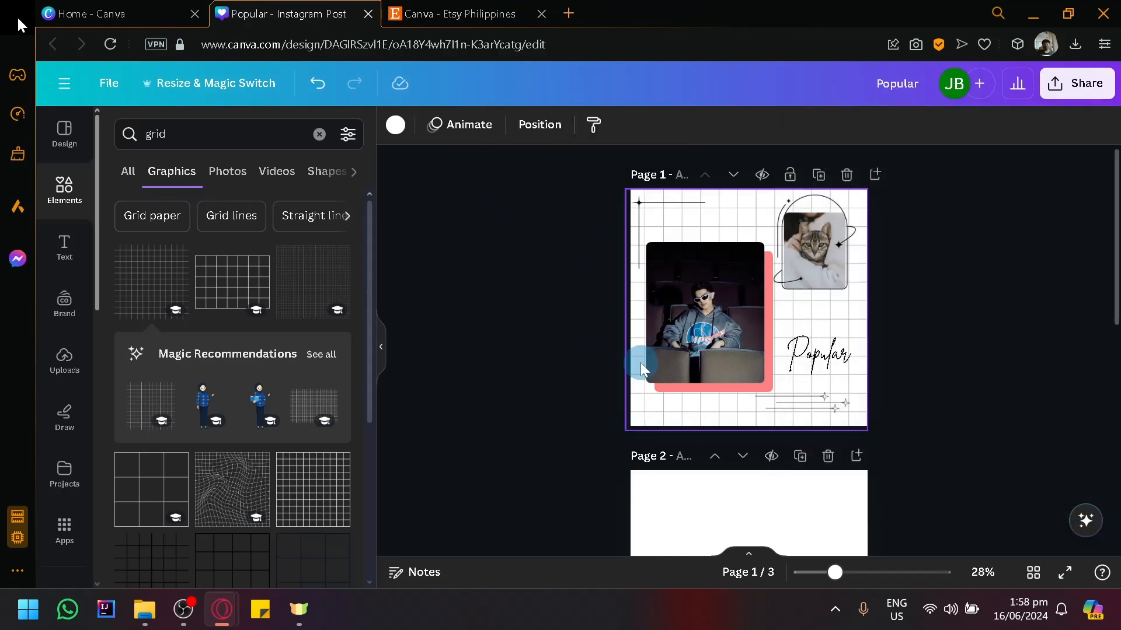